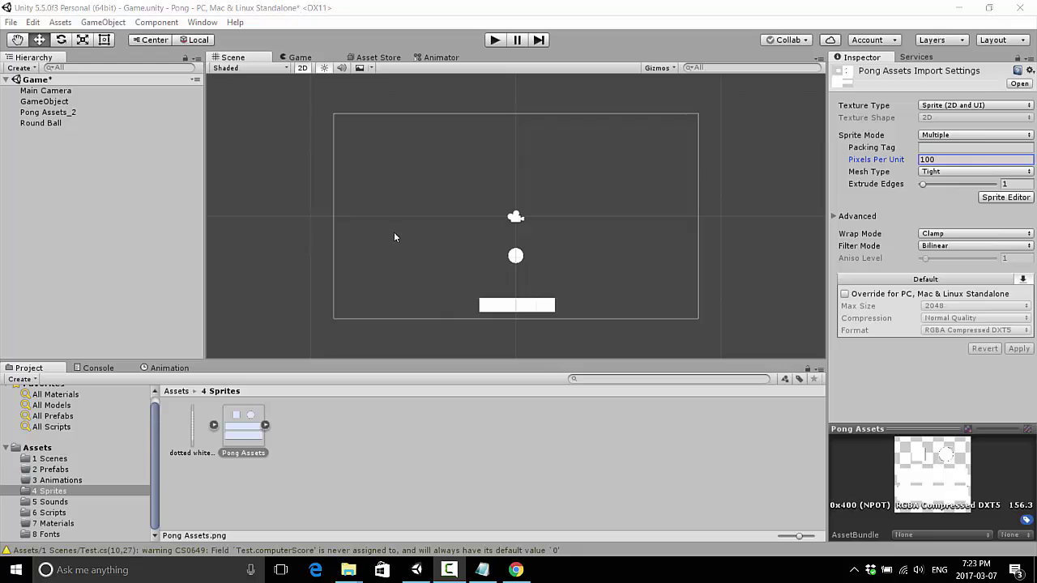
- Select the dotted white line sprite, switch to Chrome and examine the Pong image search results for layout references
{"action": "left_click", "coordinate": [191, 427]}
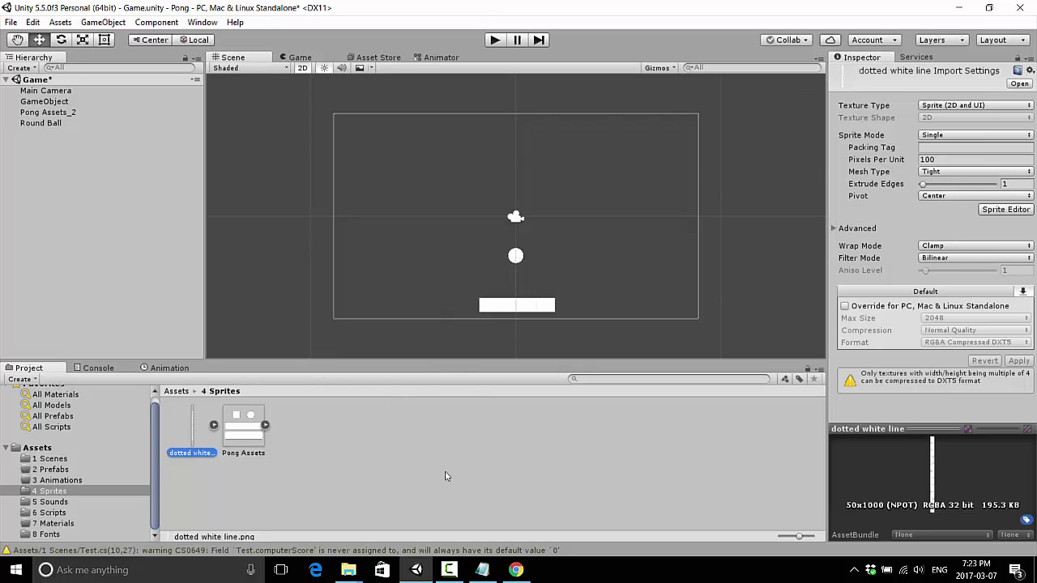
{"action": "left_click", "coordinate": [517, 571]}
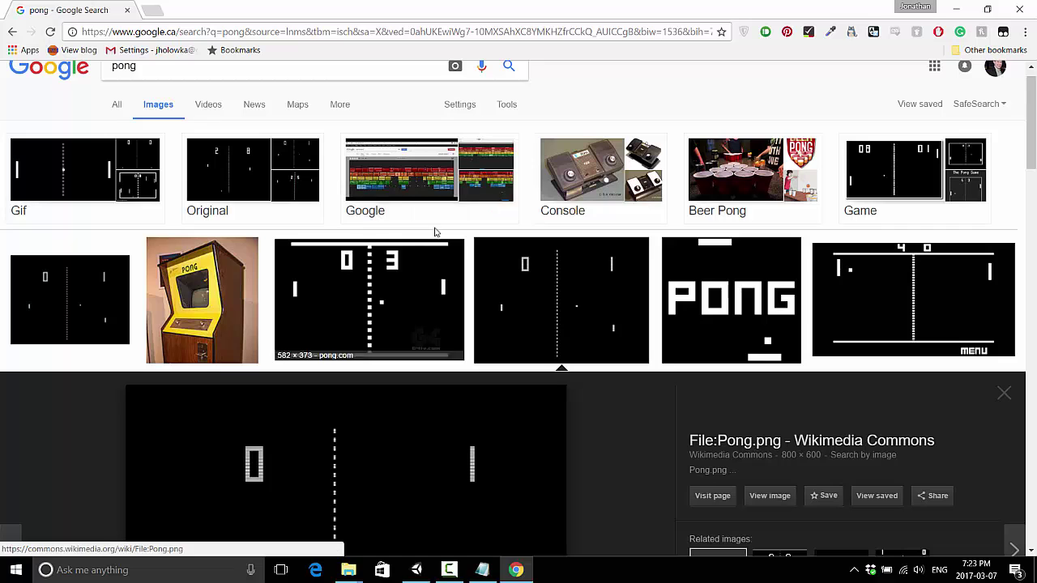
{"action": "scroll", "coordinate": [398, 364], "scroll_direction": "down", "scroll_amount": 1}
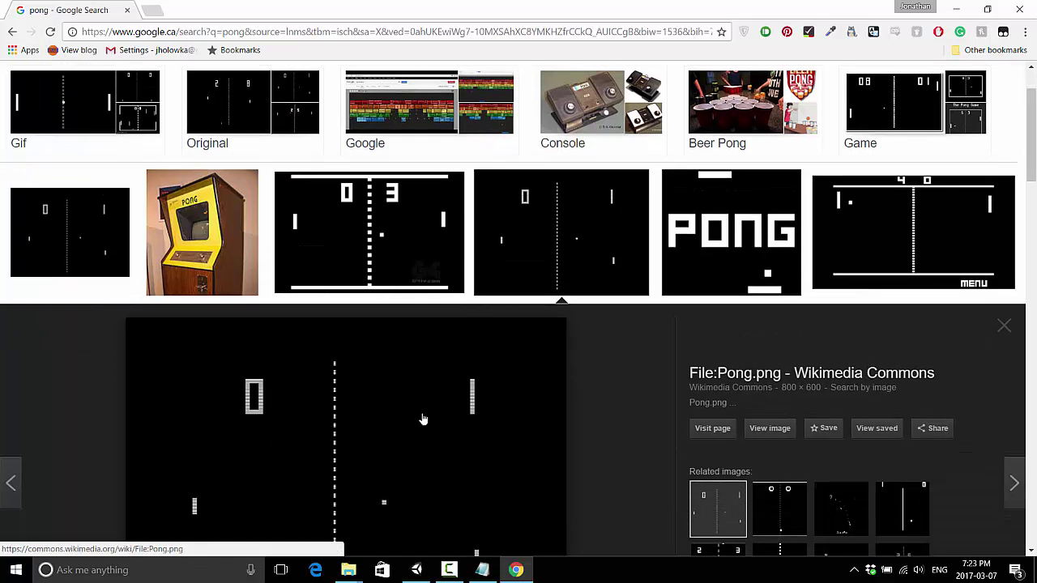
{"action": "left_click", "coordinate": [419, 575]}
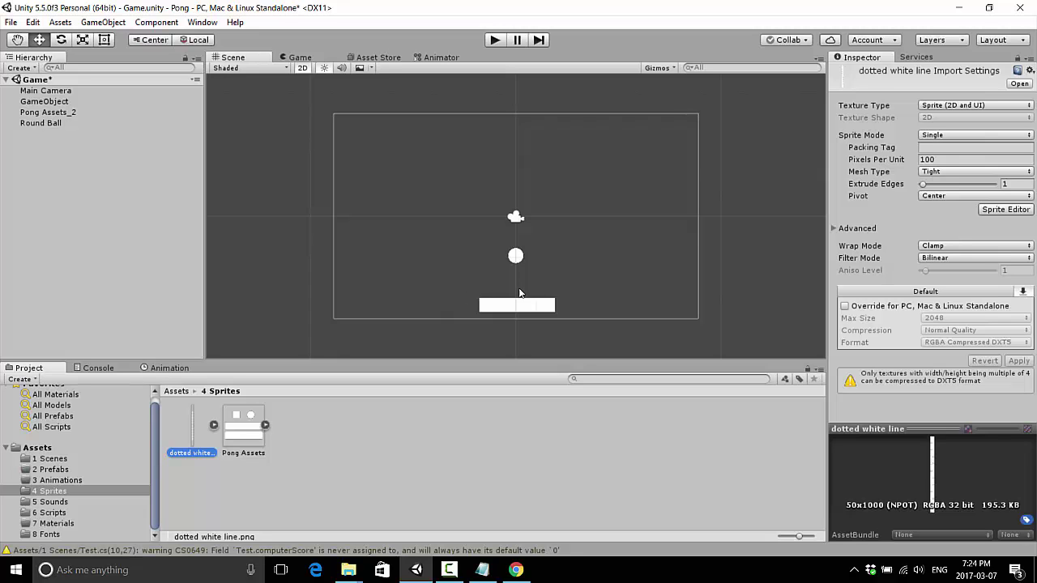
{"action": "left_click", "coordinate": [516, 571]}
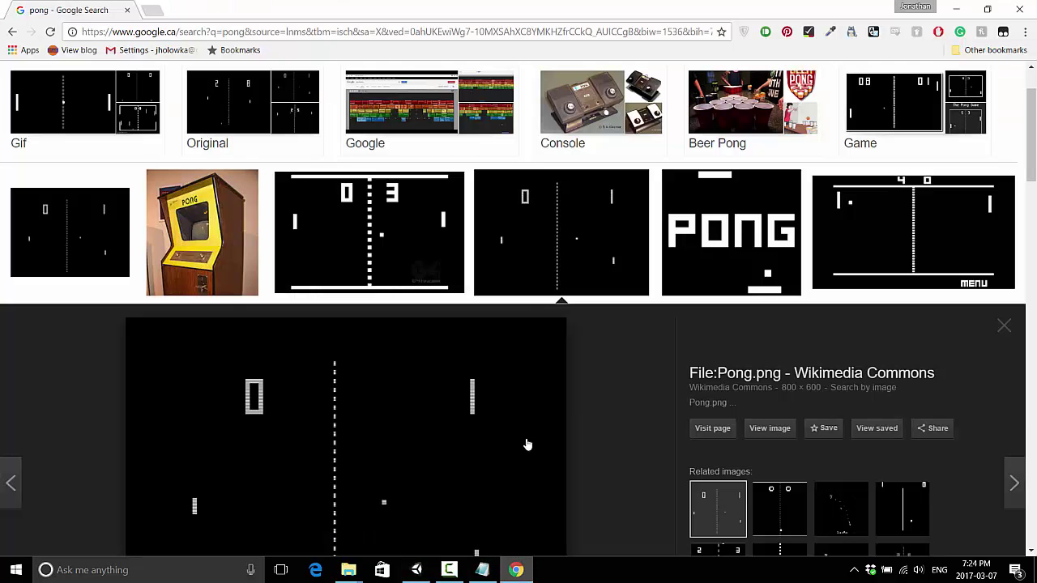
{"action": "scroll", "coordinate": [498, 234], "scroll_direction": "up", "scroll_amount": 1}
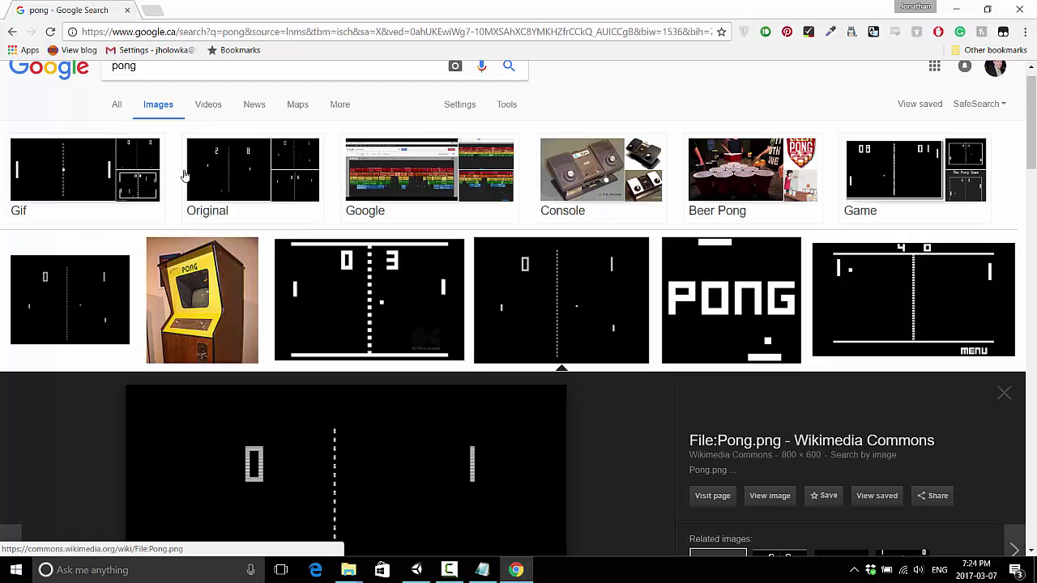
{"action": "left_click", "coordinate": [583, 288]}
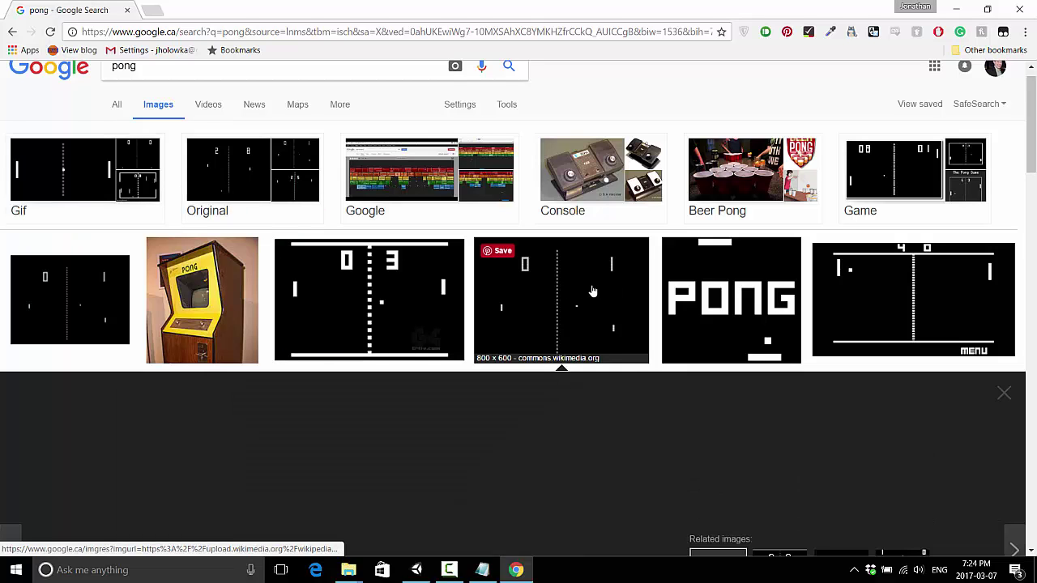
{"action": "scroll", "coordinate": [526, 258], "scroll_direction": "down", "scroll_amount": 2}
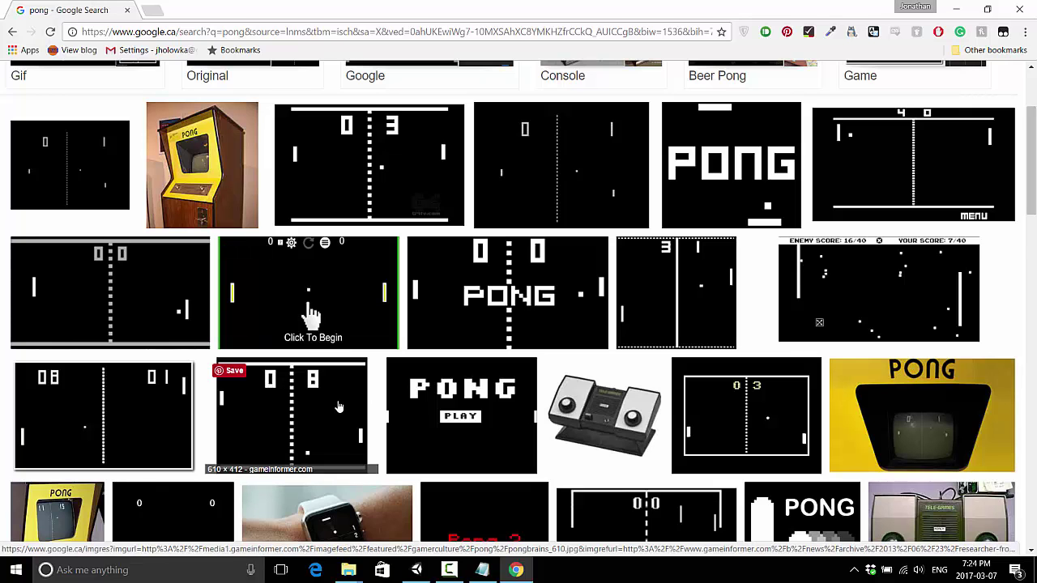
{"action": "scroll", "coordinate": [338, 406], "scroll_direction": "down", "scroll_amount": 1}
{"action": "scroll", "coordinate": [338, 406], "scroll_direction": "up", "scroll_amount": 2}
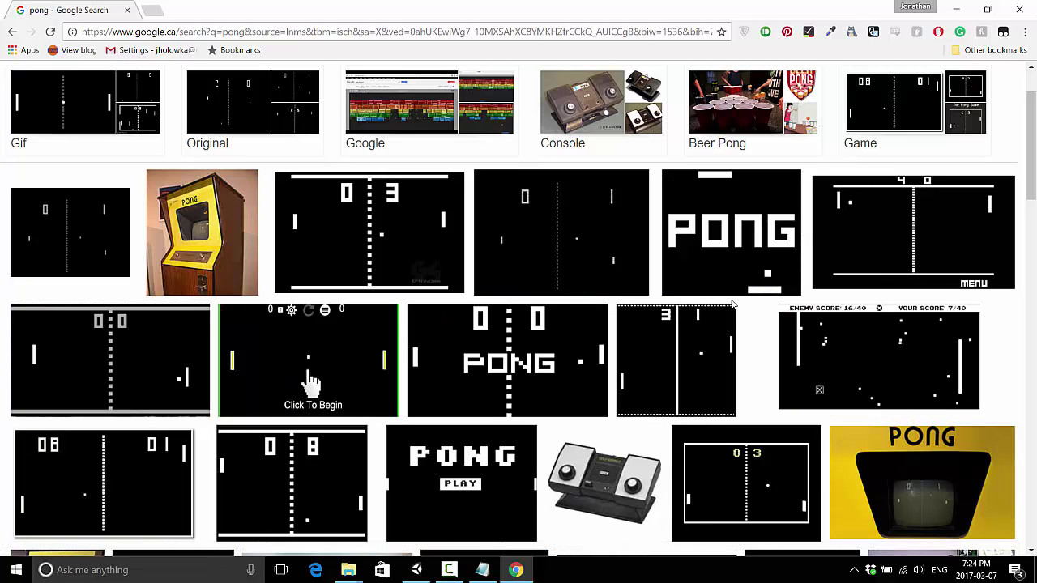
- Compare enlarged Pong screenshots for their centre line, paddles, ball and score layout, ending on the Wikimedia Commons image
{"action": "left_click", "coordinate": [384, 238]}
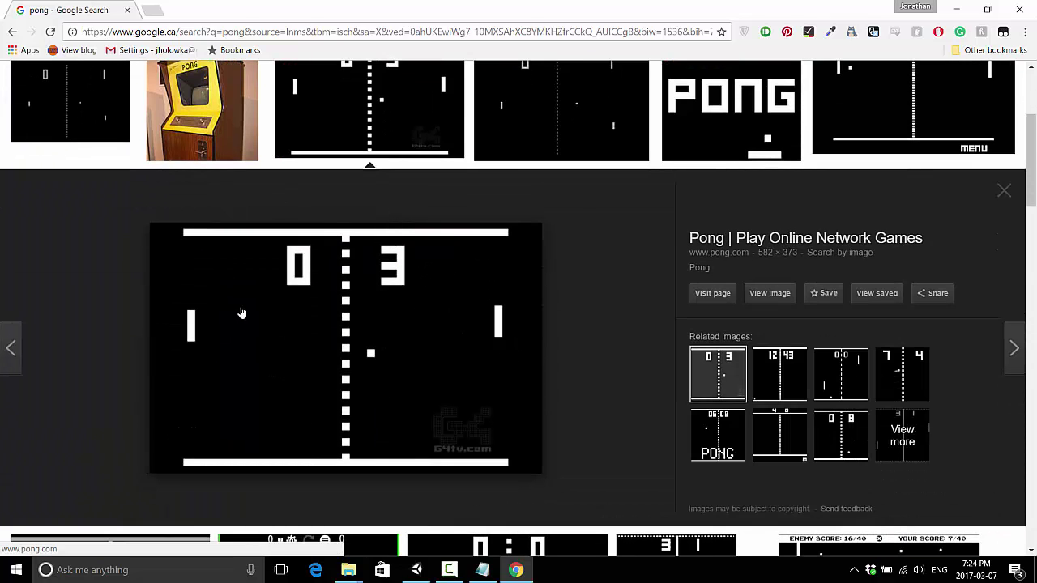
{"action": "left_click", "coordinate": [613, 110]}
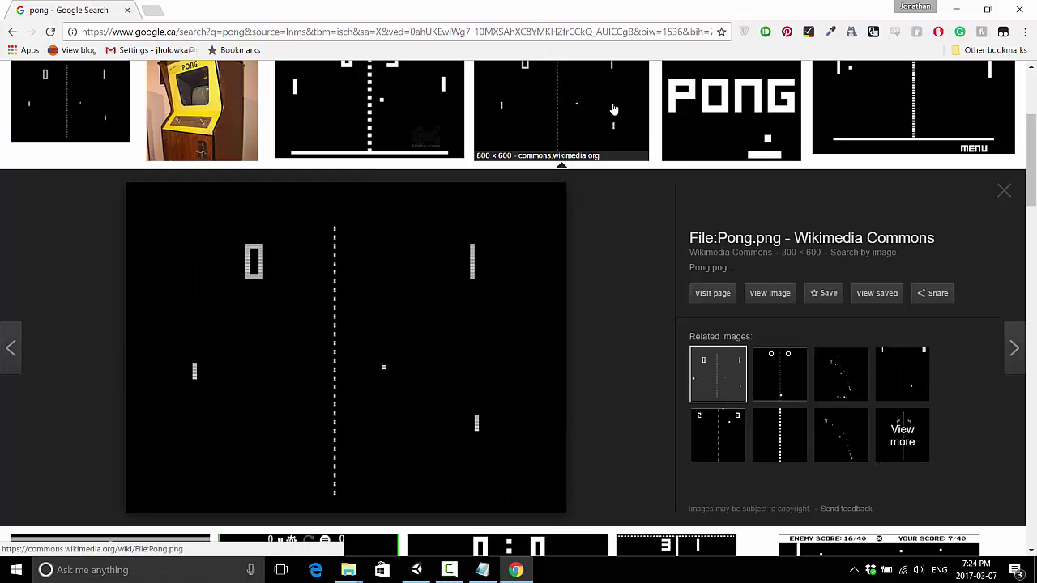
{"action": "left_click", "coordinate": [928, 139]}
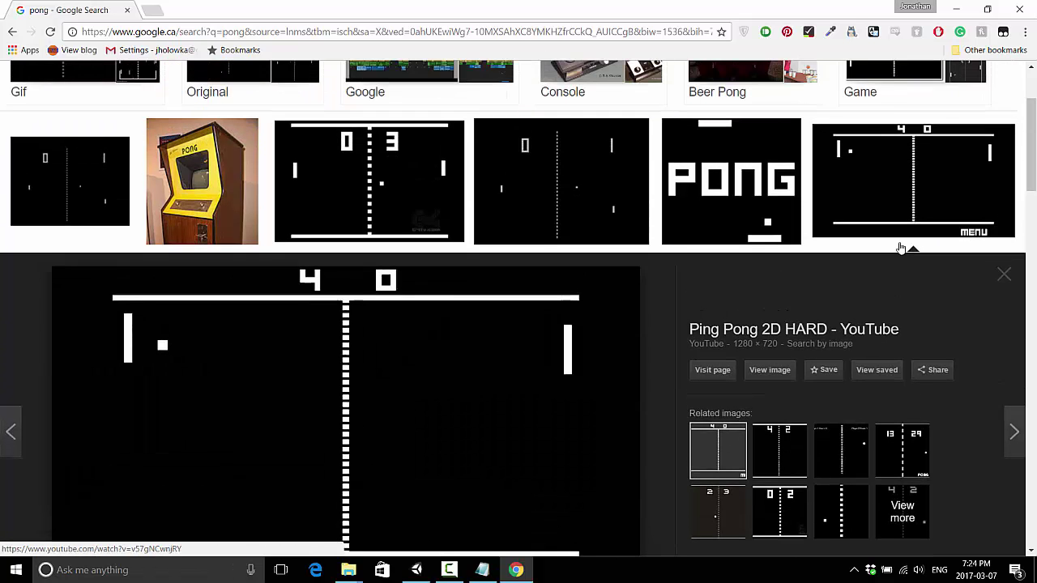
{"action": "scroll", "coordinate": [760, 310], "scroll_direction": "down", "scroll_amount": 3}
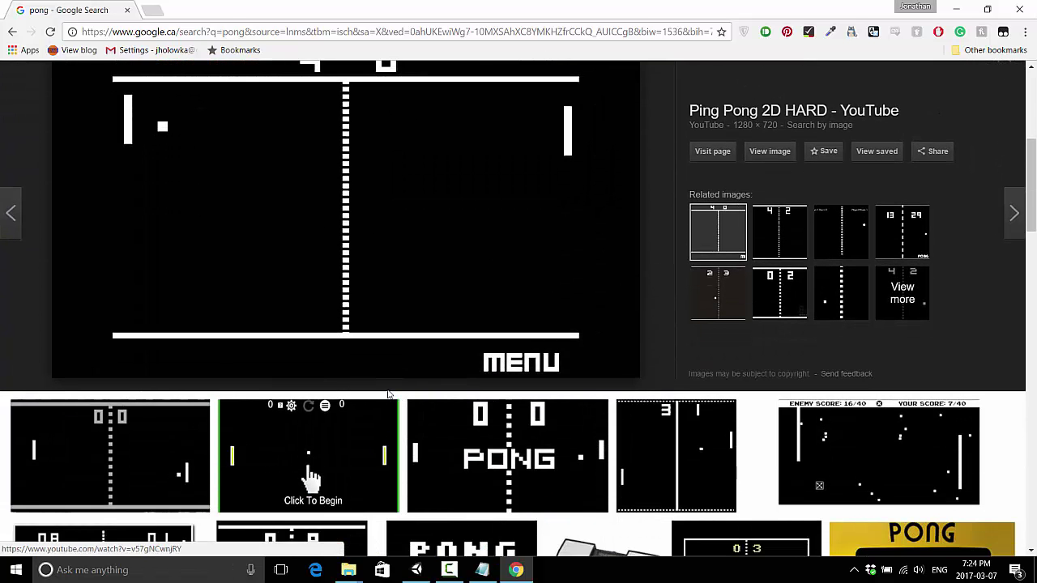
{"action": "scroll", "coordinate": [431, 379], "scroll_direction": "up", "scroll_amount": 3}
{"action": "left_click", "coordinate": [51, 251]}
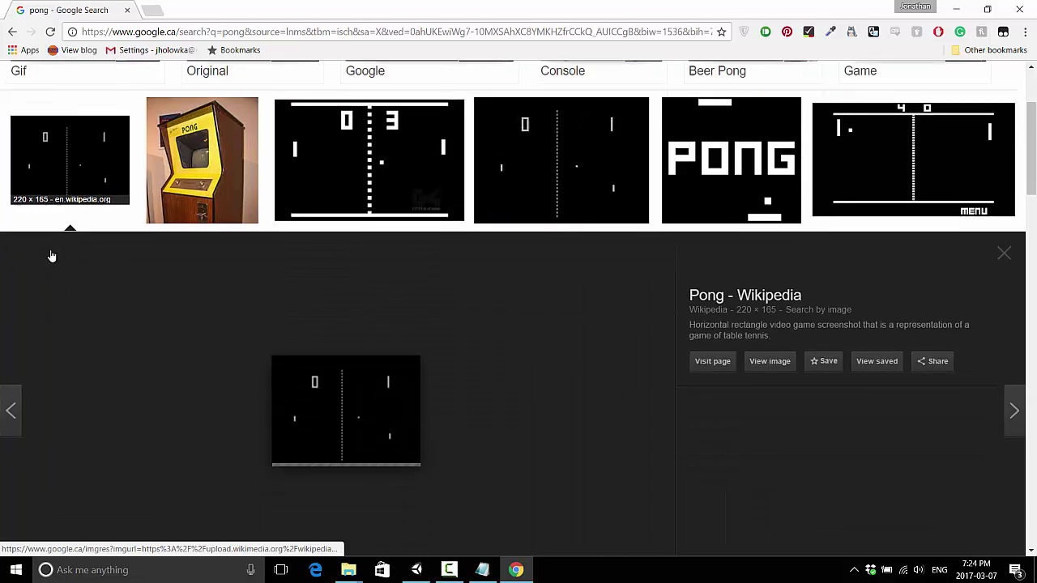
{"action": "left_click", "coordinate": [346, 103]}
{"action": "left_click", "coordinate": [540, 105]}
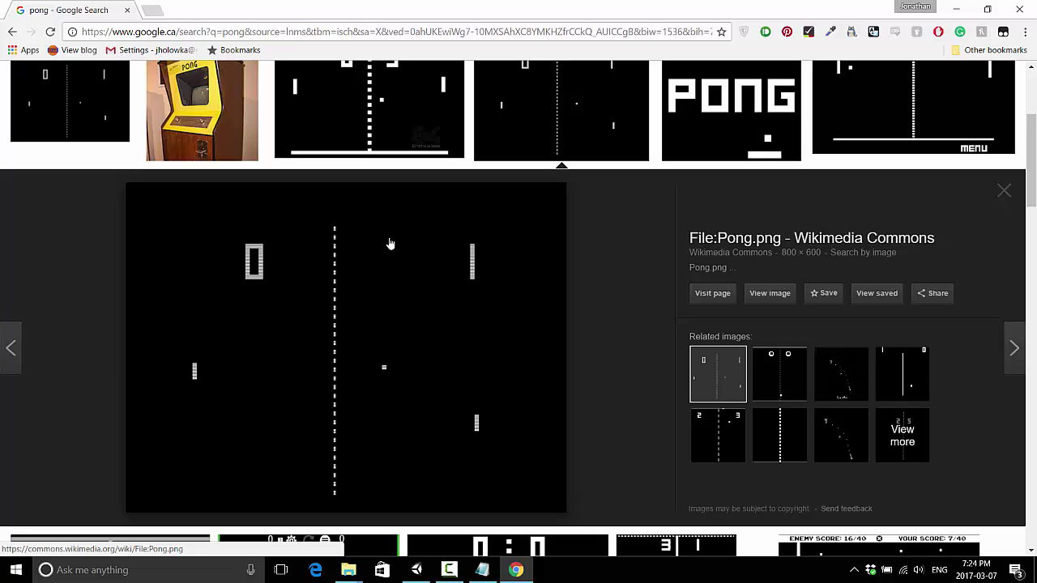
{"action": "scroll", "coordinate": [390, 243], "scroll_direction": "down", "scroll_amount": 1}
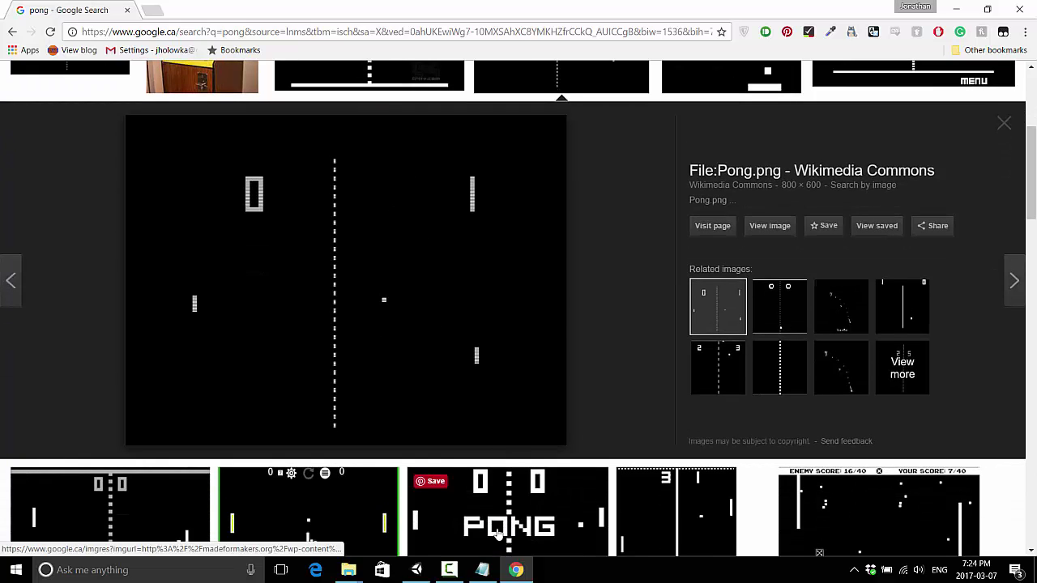
- Switch back to Unity and display the Game view with the 16:9 aspect ratio
{"action": "mouse_move", "coordinate": [418, 574]}
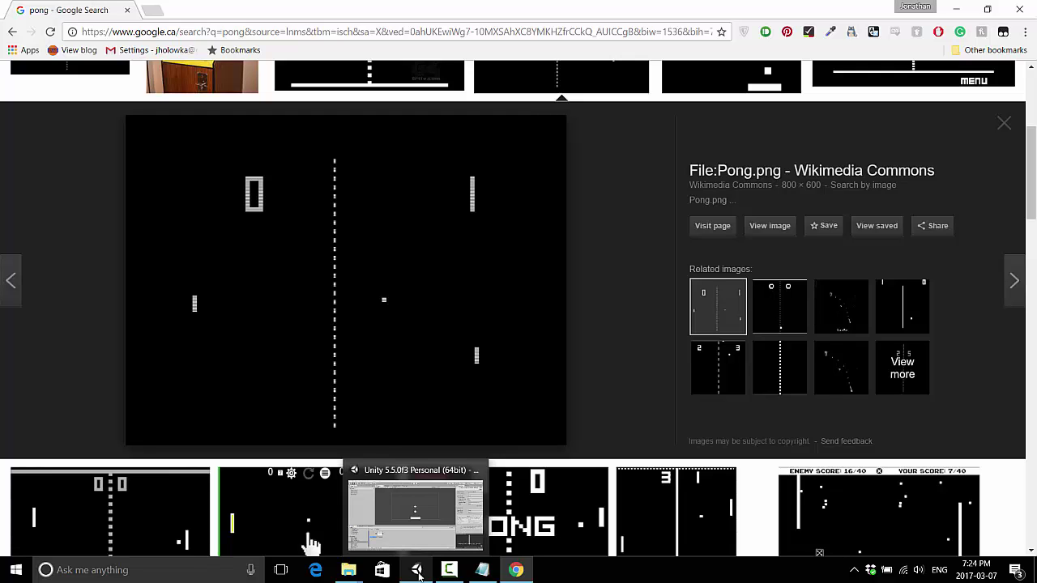
{"action": "left_click", "coordinate": [418, 574]}
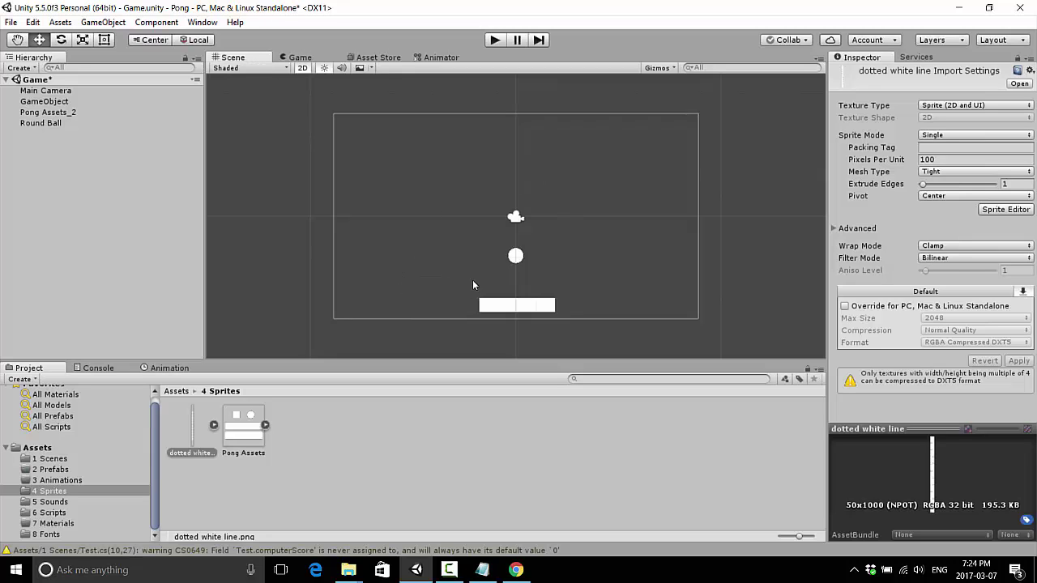
{"action": "left_click", "coordinate": [301, 58]}
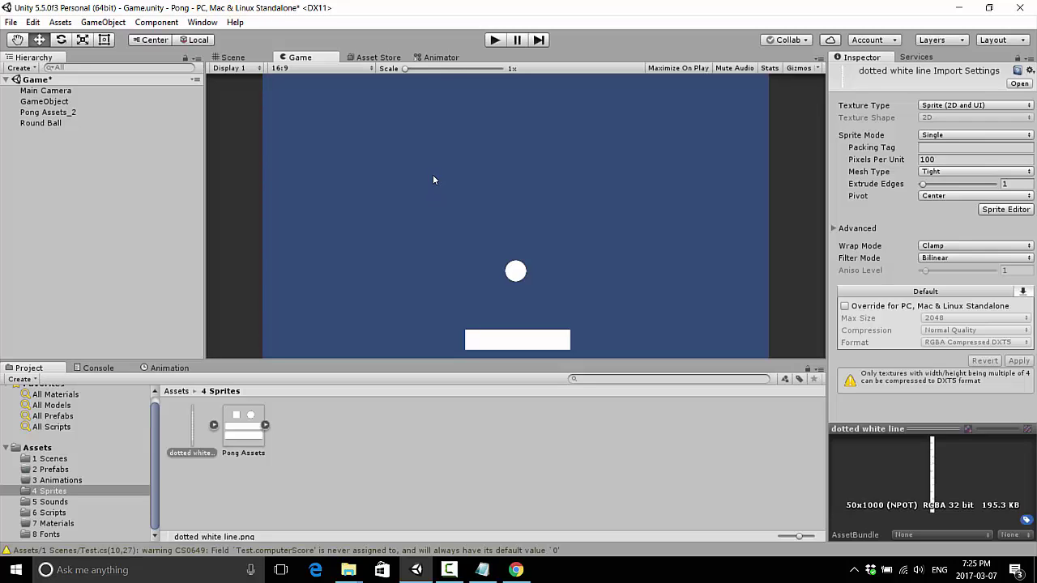
{"action": "left_click", "coordinate": [287, 68]}
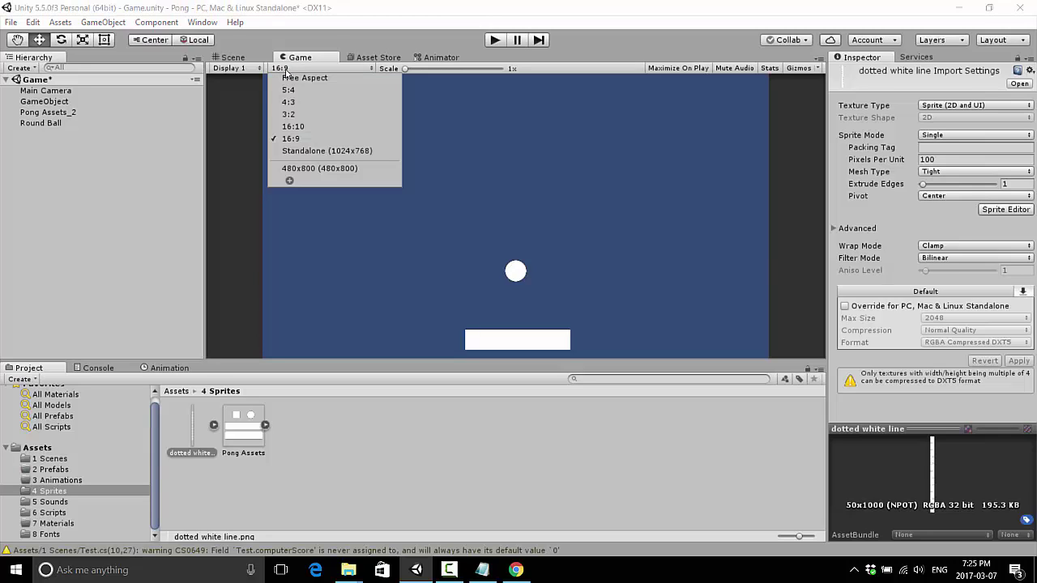
{"action": "left_click", "coordinate": [306, 142]}
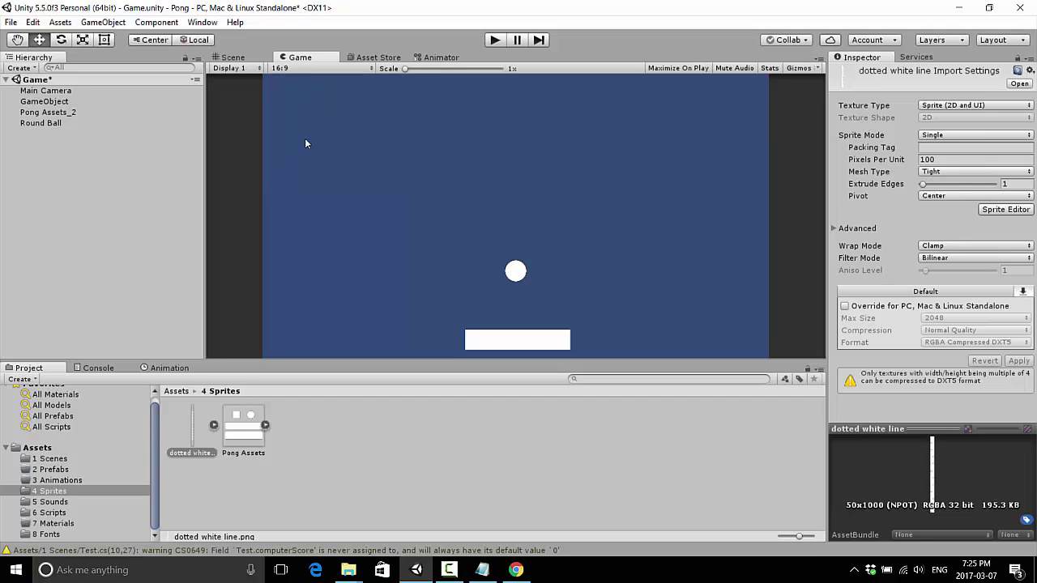
- Preview the Game view at a 16:10 aspect ratio and return it to 16:9
{"action": "left_click", "coordinate": [306, 70]}
{"action": "left_click", "coordinate": [238, 105]}
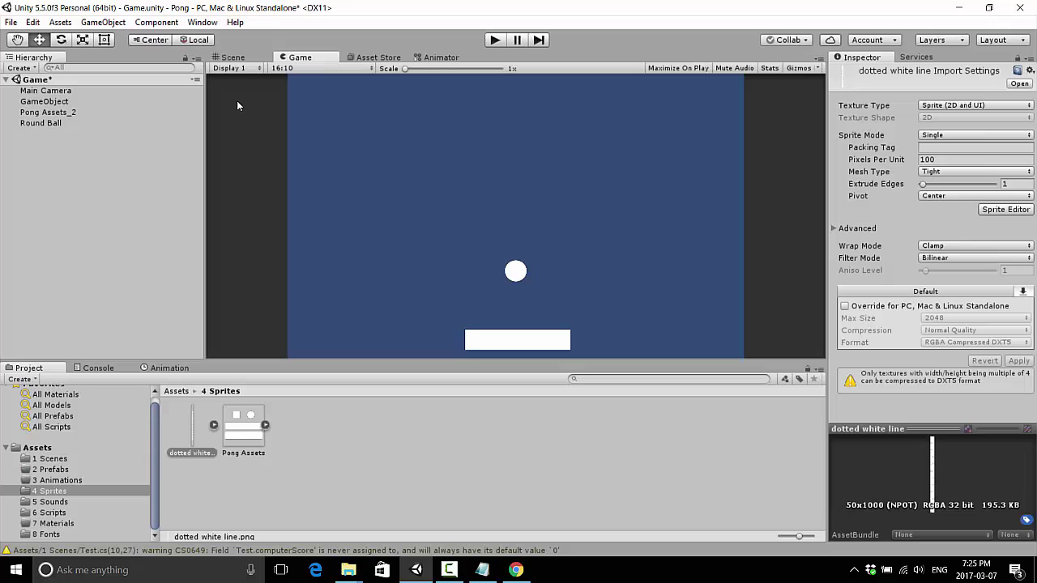
{"action": "left_click", "coordinate": [313, 71]}
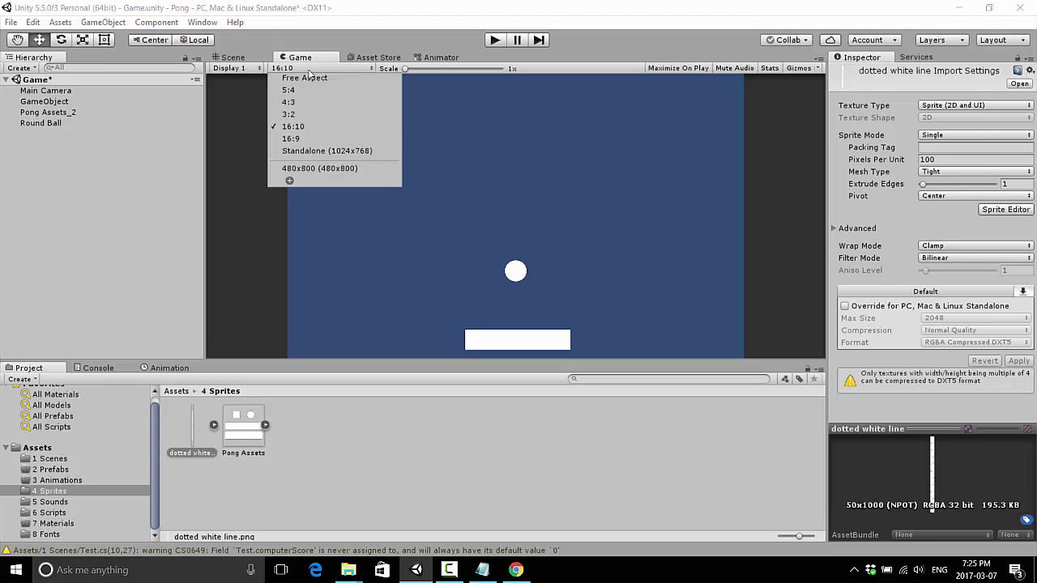
{"action": "left_click", "coordinate": [301, 138]}
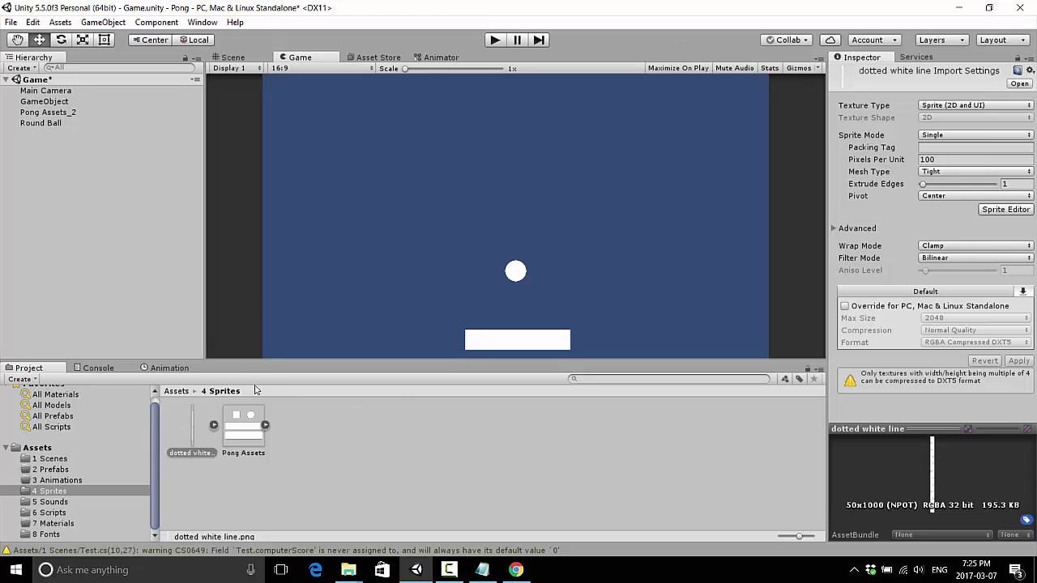
- Set the Pong Assets sprite sheet's Pixels Per Unit to 150 and apply the import settings
{"action": "left_click", "coordinate": [252, 422]}
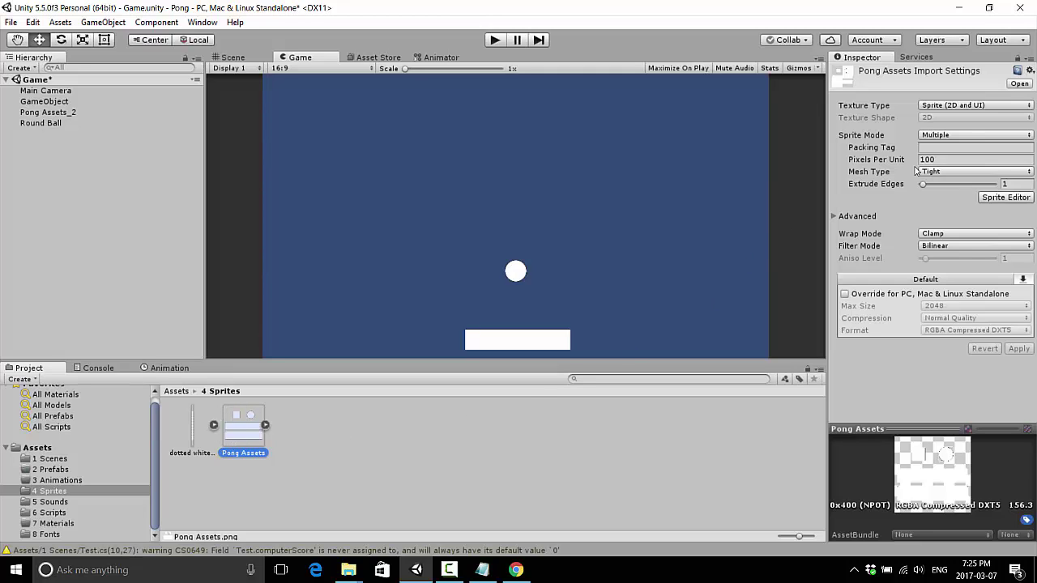
{"action": "left_click", "coordinate": [927, 159]}
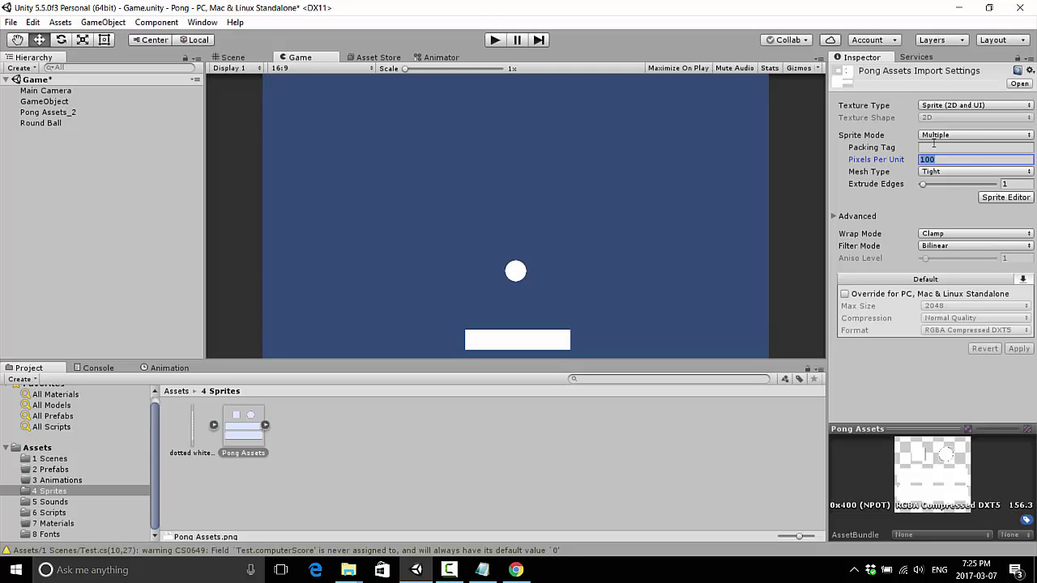
{"action": "type", "text": "15"}
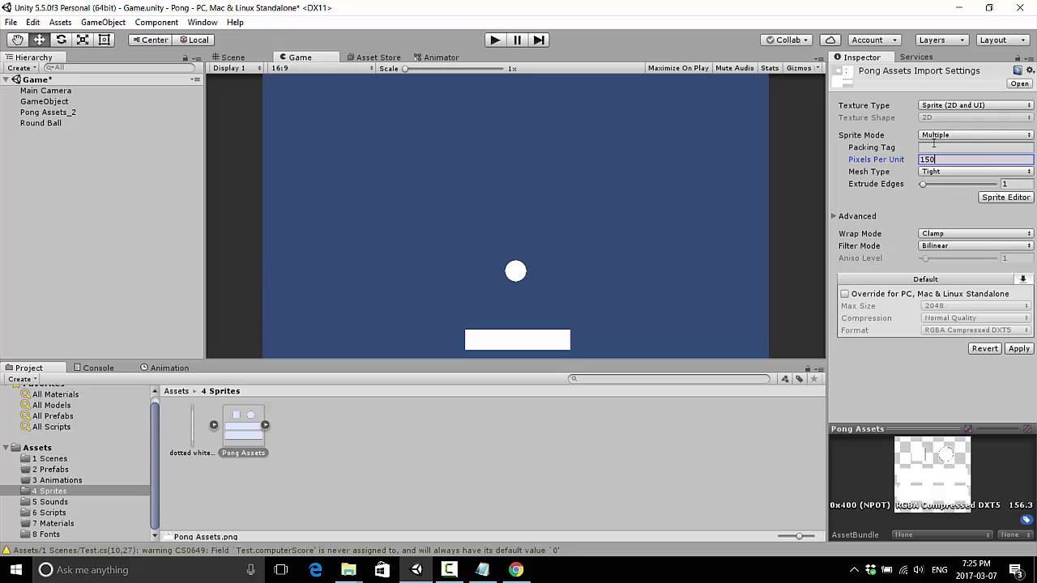
{"action": "left_click", "coordinate": [1018, 348]}
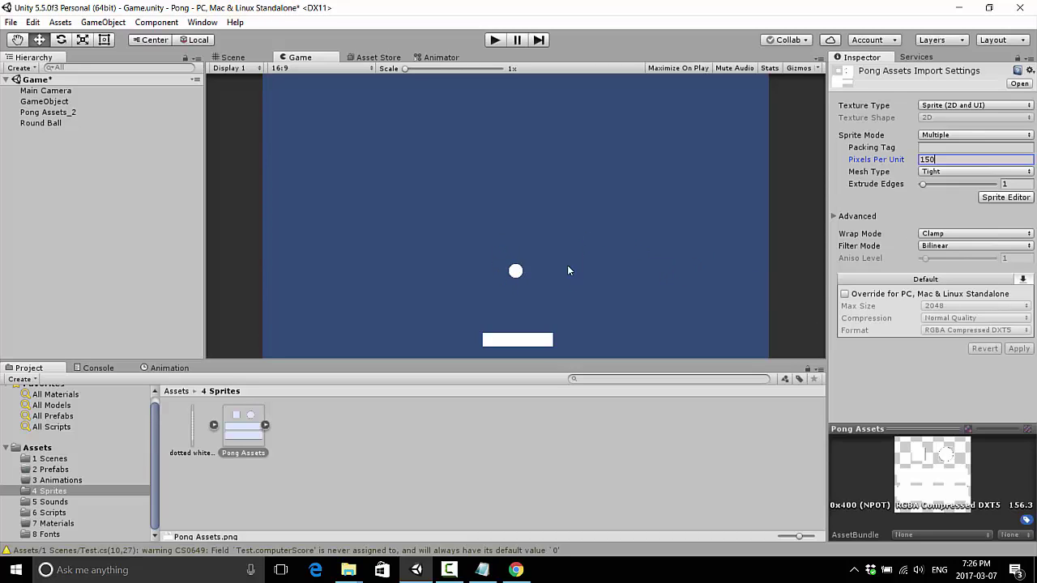
- Replace the Round Ball object's sprite with the square ball sprite from the Pong Assets sheet
{"action": "left_click", "coordinate": [81, 123]}
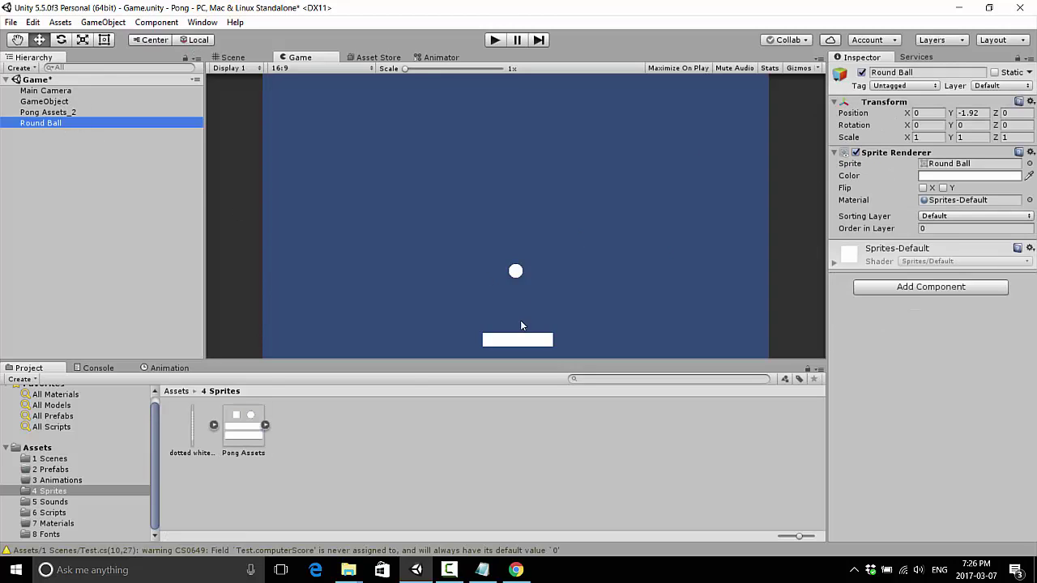
{"action": "left_click", "coordinate": [265, 426]}
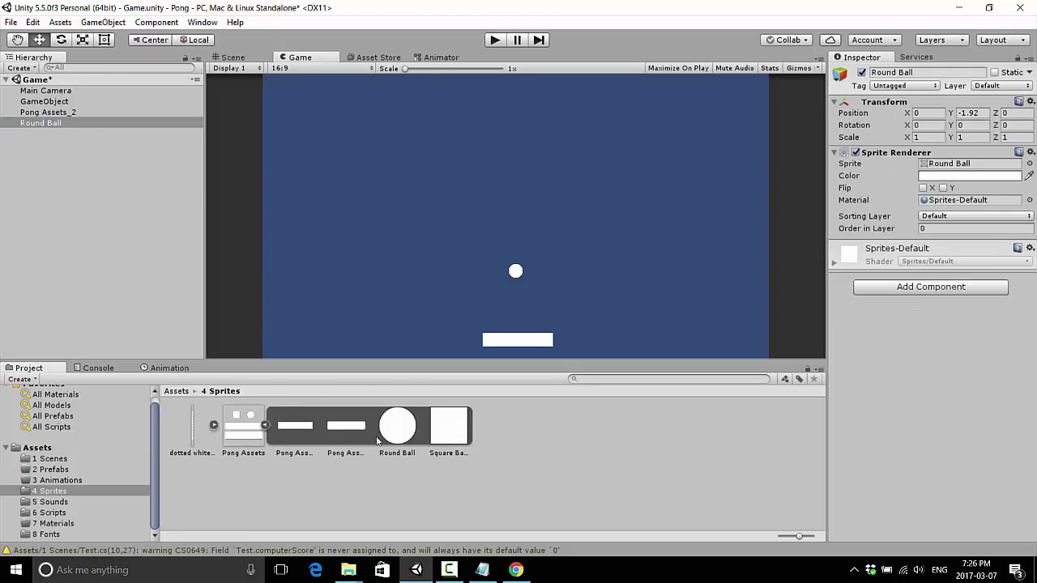
{"action": "left_click_drag", "start_coordinate": [457, 432], "coordinate": [946, 171]}
- Change the Main Camera's background color to black and return to the Scene view
{"action": "left_click", "coordinate": [71, 95]}
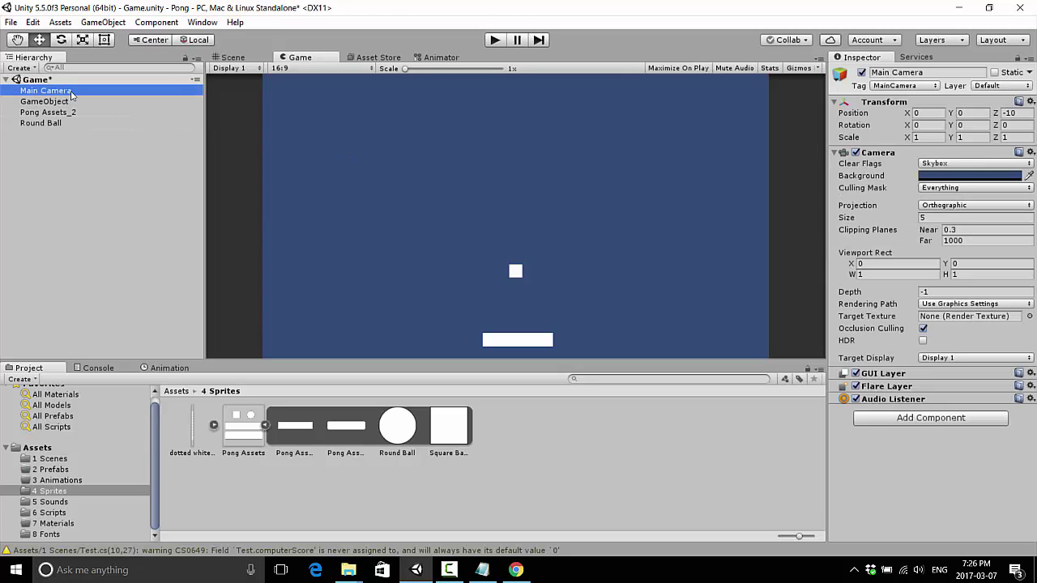
{"action": "left_click", "coordinate": [956, 176]}
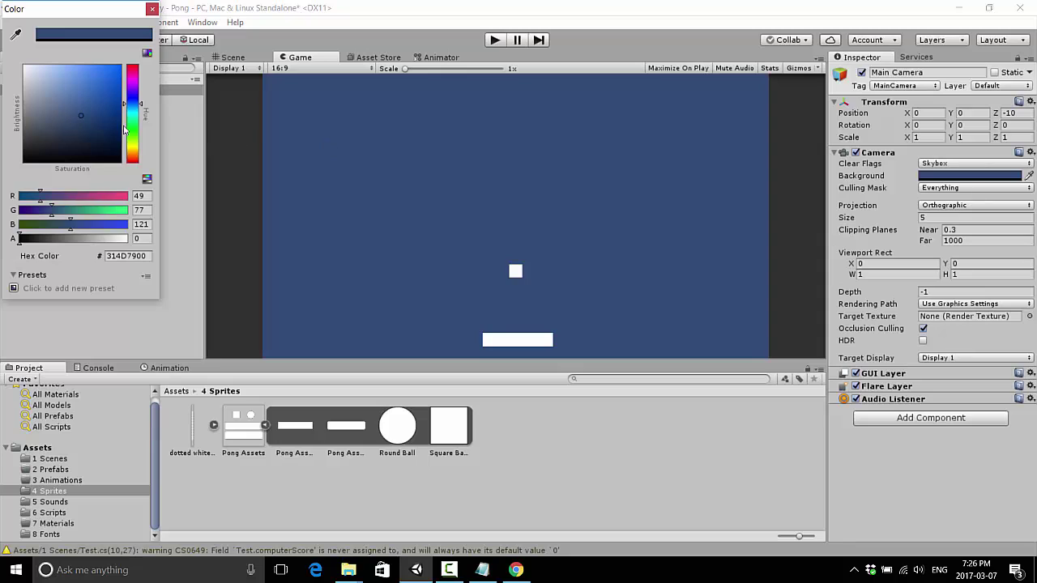
{"action": "left_click", "coordinate": [120, 162]}
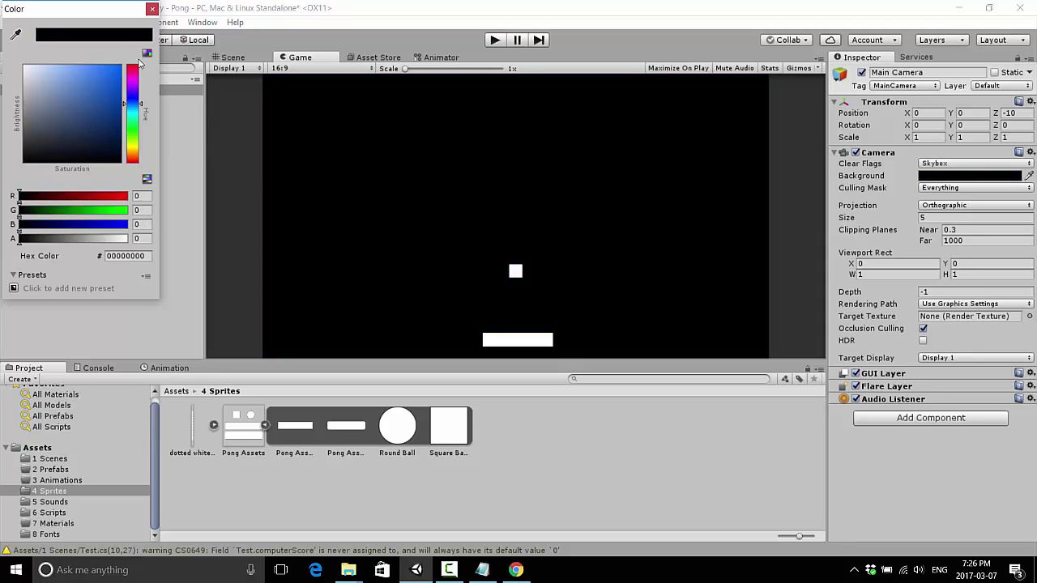
{"action": "left_click", "coordinate": [151, 9]}
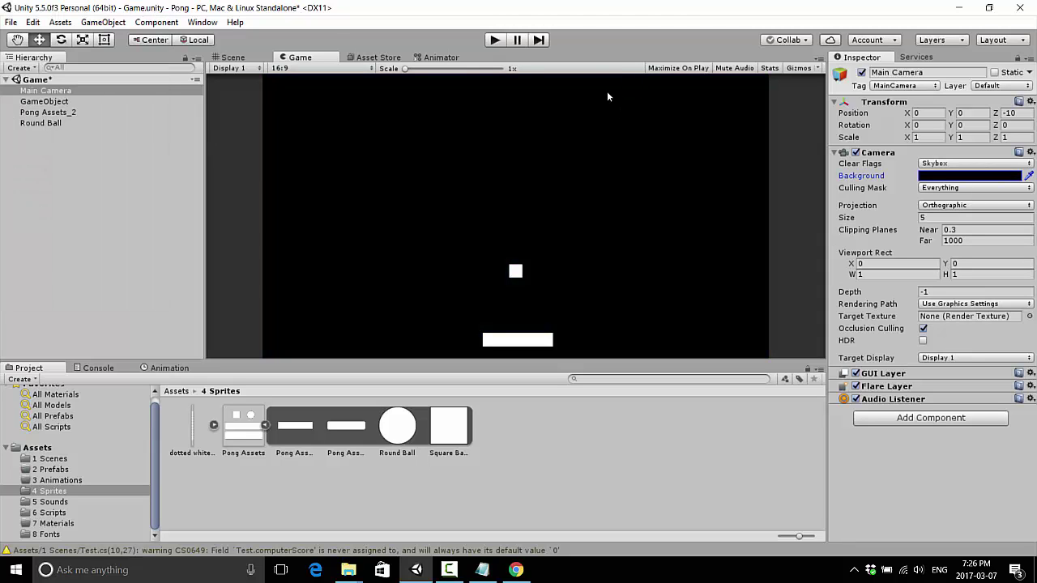
{"action": "left_click", "coordinate": [403, 278]}
{"action": "left_click", "coordinate": [233, 58]}
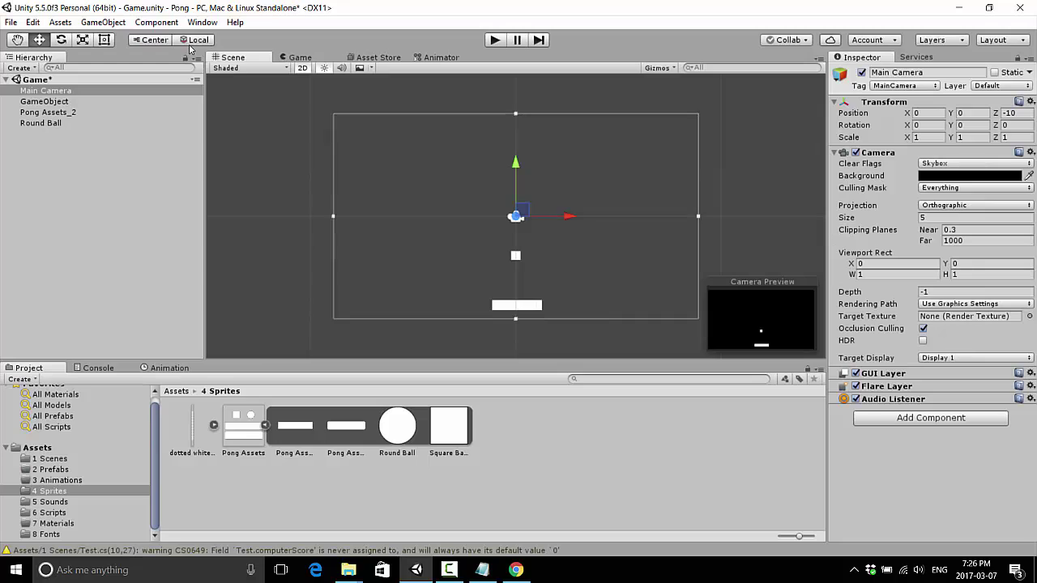
- Move the Pong Assets_2 paddle up from the camera frame's lower edge to about X 0.09, Y -0.97
{"action": "scroll", "coordinate": [614, 175], "scroll_direction": "up", "scroll_amount": 3}
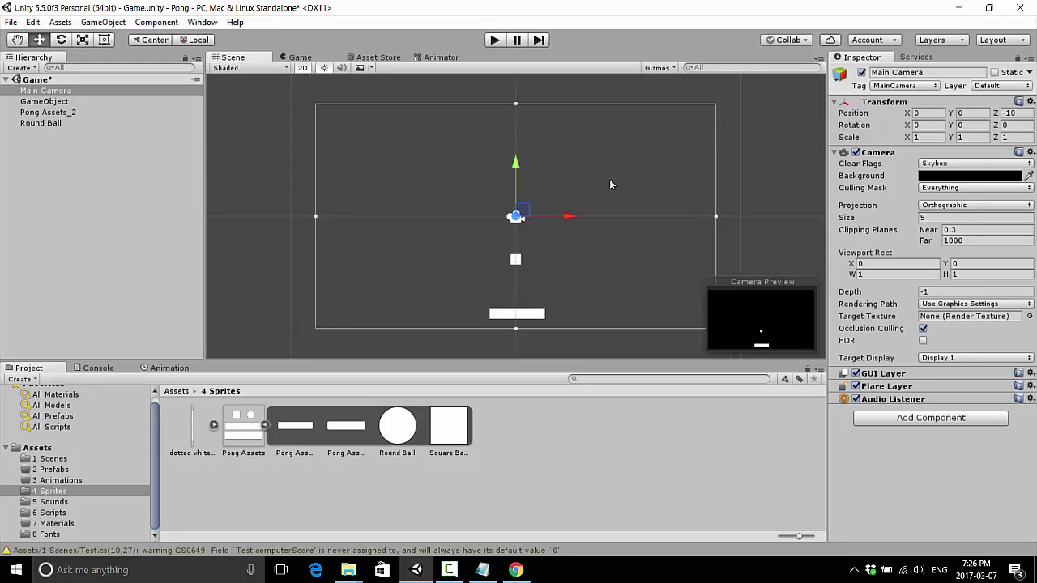
{"action": "left_click", "coordinate": [529, 322]}
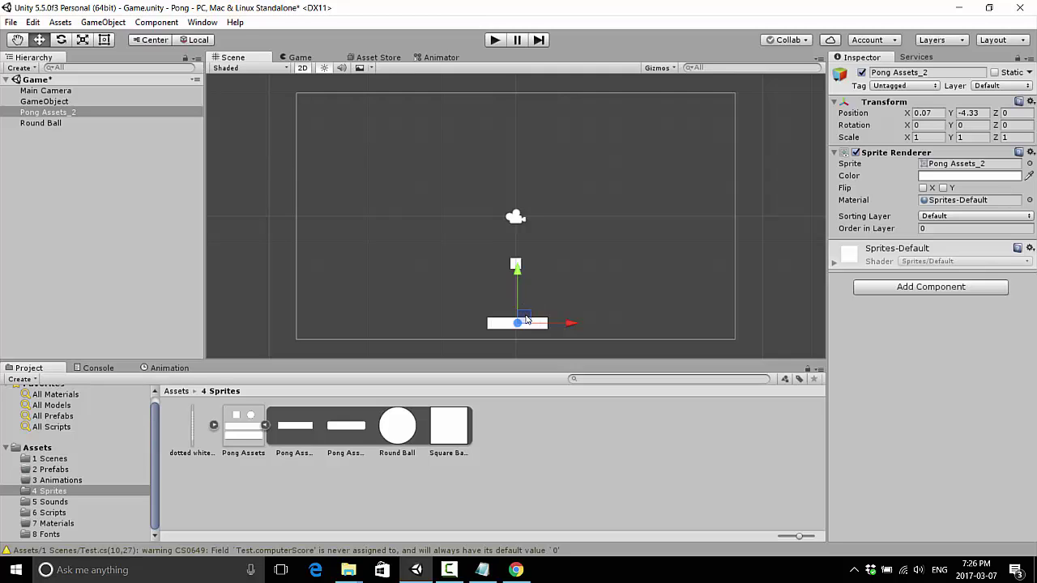
{"action": "scroll", "coordinate": [525, 319], "scroll_direction": "up", "scroll_amount": 2}
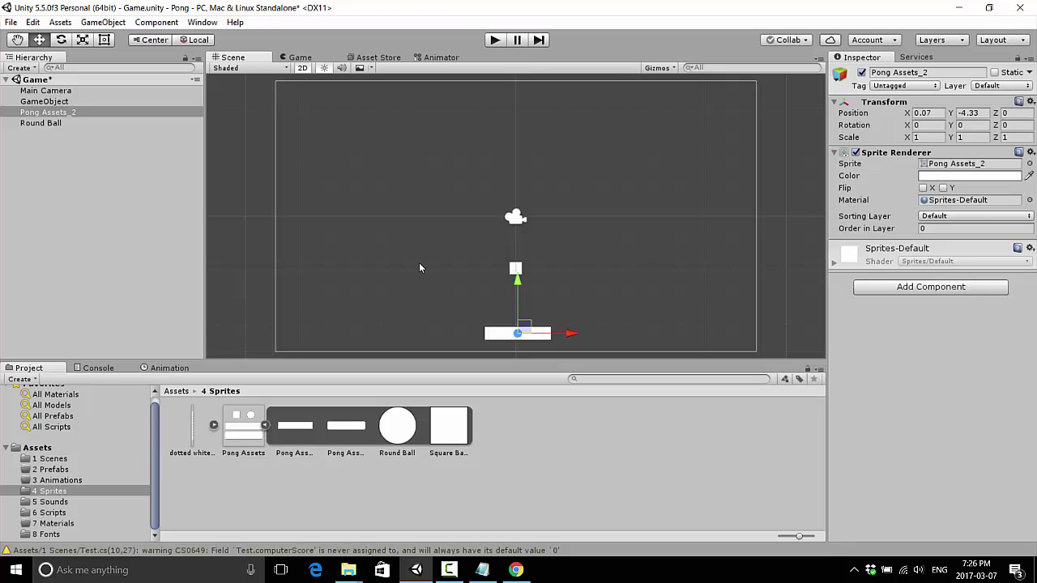
{"action": "left_click_drag", "start_coordinate": [526, 332], "coordinate": [535, 315]}
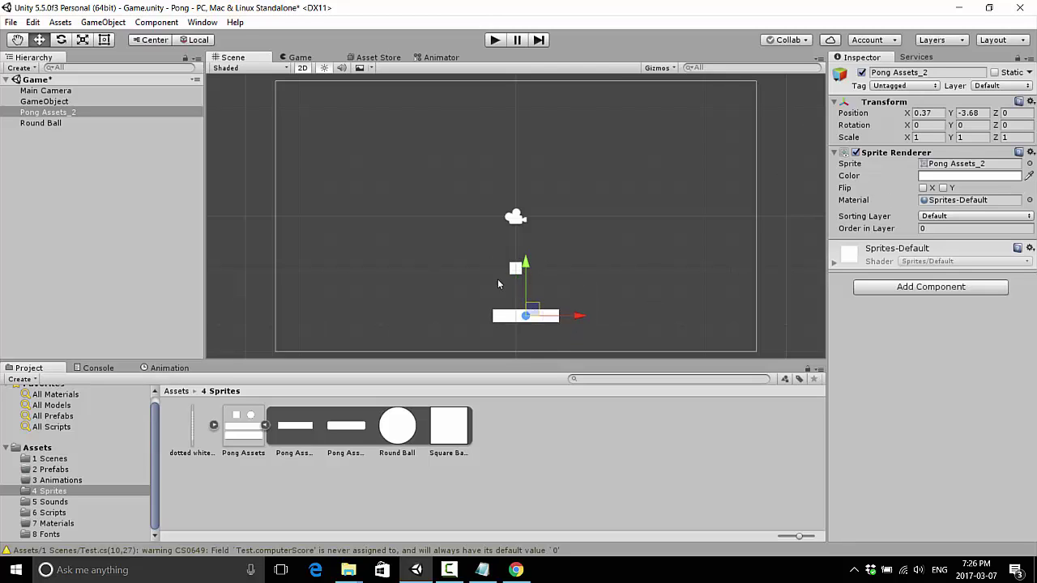
{"action": "left_click_drag", "start_coordinate": [539, 311], "coordinate": [522, 240]}
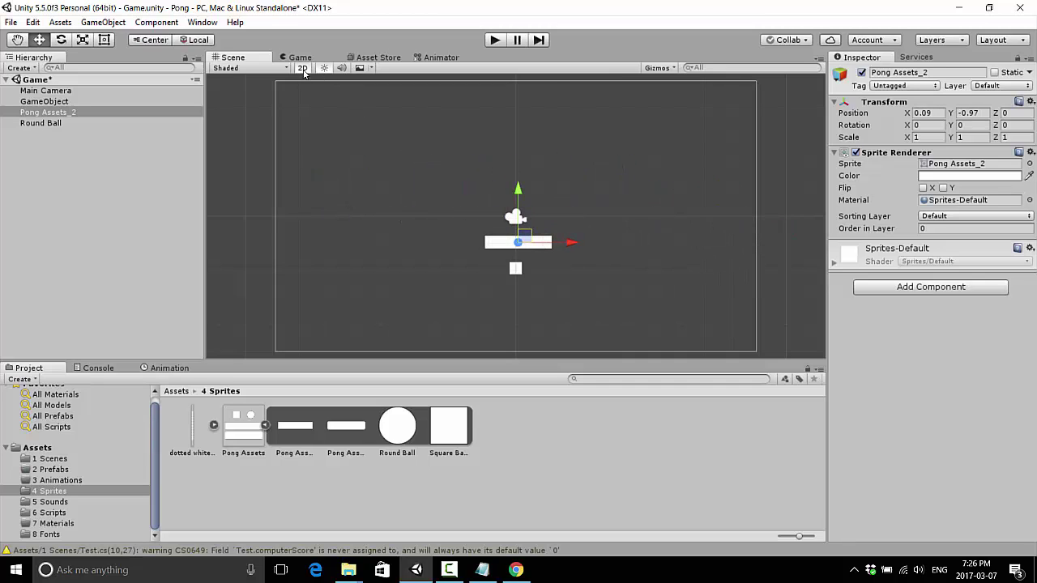
- Try moving the paddle along the Z axis in the 3D Scene view, undo the move and return to 2D
{"action": "left_click", "coordinate": [304, 69]}
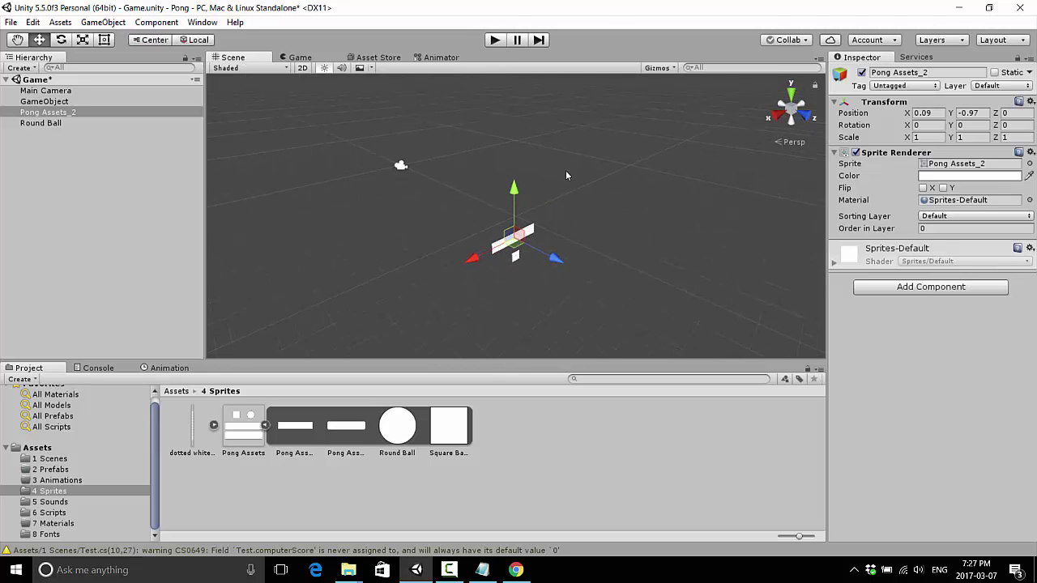
{"action": "left_click_drag", "start_coordinate": [553, 264], "coordinate": [513, 191]}
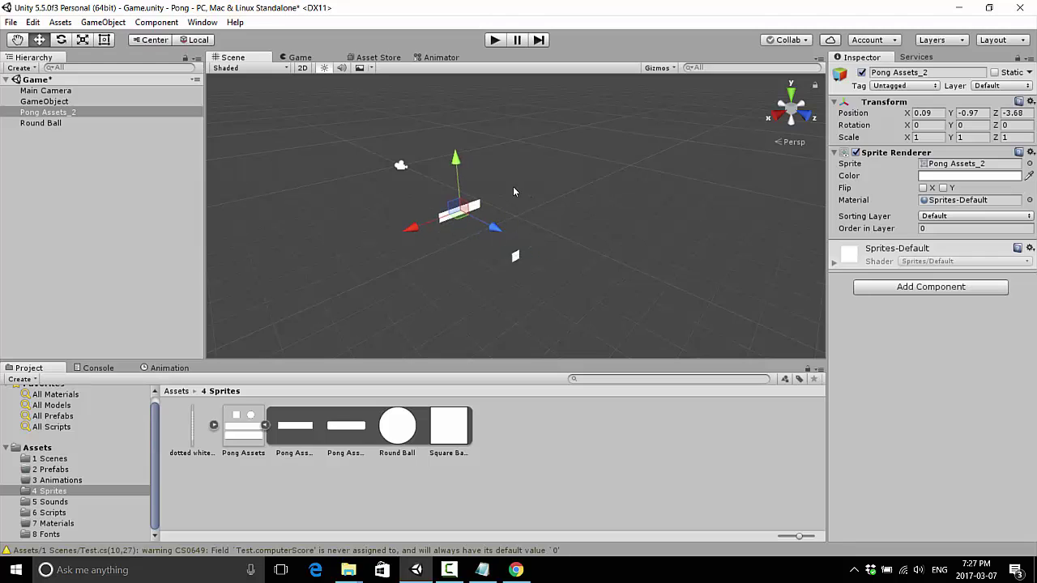
{"action": "key", "text": "ctrl+z"}
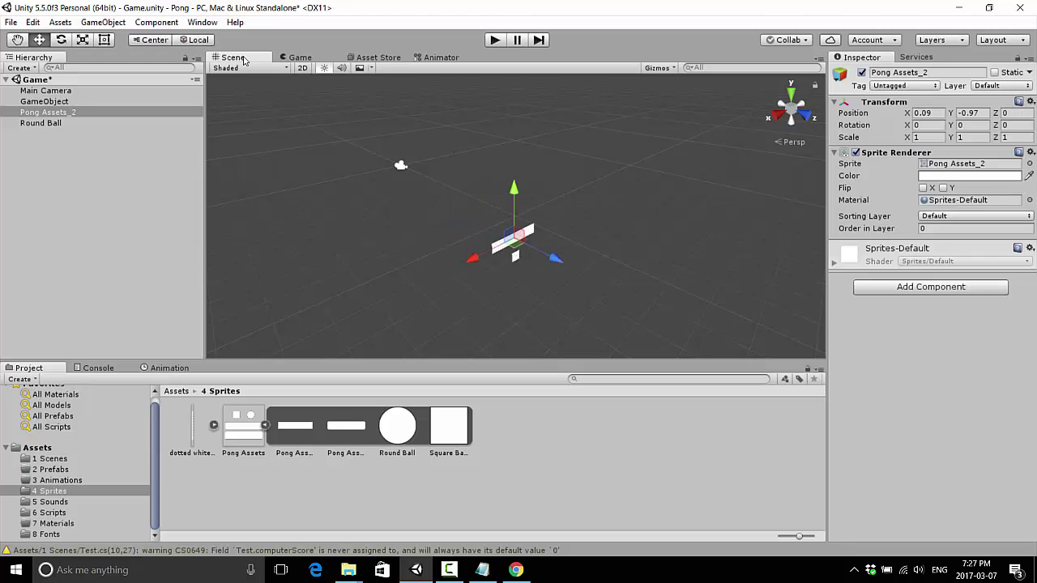
{"action": "left_click", "coordinate": [302, 68]}
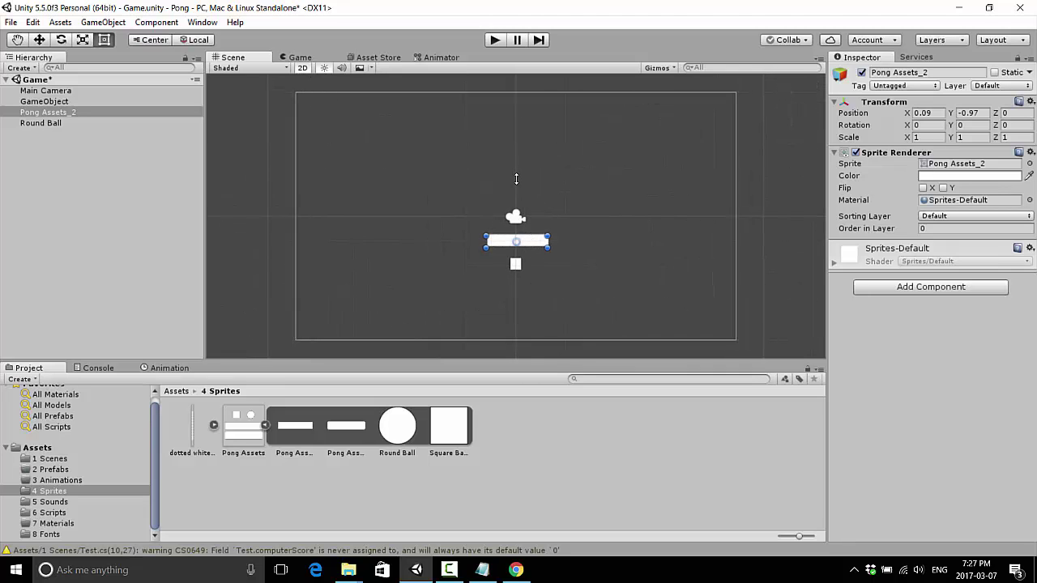
- Raise the paddle close to the scene centre and set the Round Ball's position to X 0, Y 0
{"action": "scroll", "coordinate": [518, 187], "scroll_direction": "up", "scroll_amount": 1}
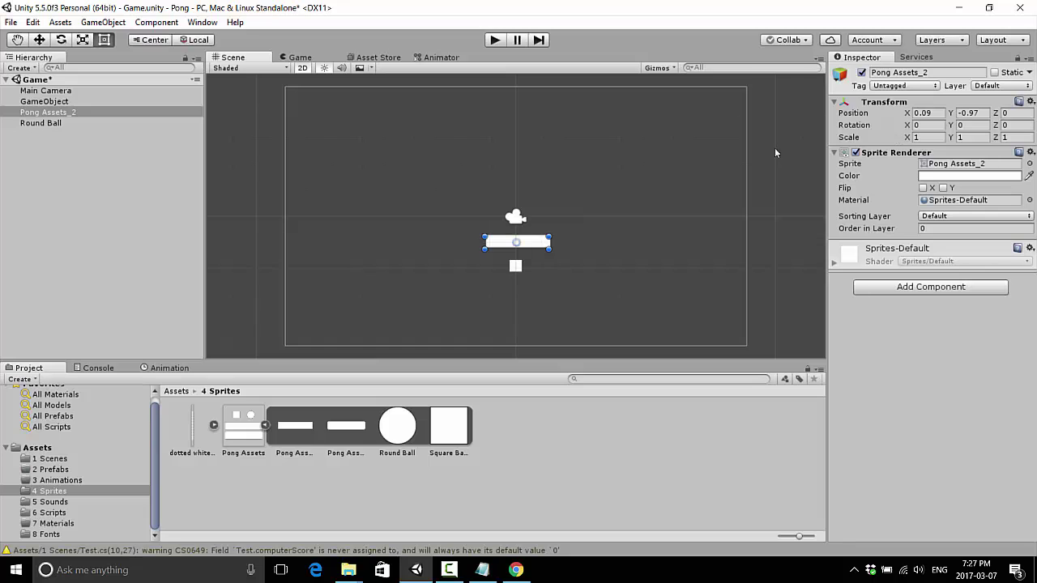
{"action": "left_click_drag", "start_coordinate": [517, 242], "coordinate": [513, 223]}
{"action": "left_click", "coordinate": [516, 266]}
{"action": "left_click_drag", "start_coordinate": [517, 266], "coordinate": [519, 205]}
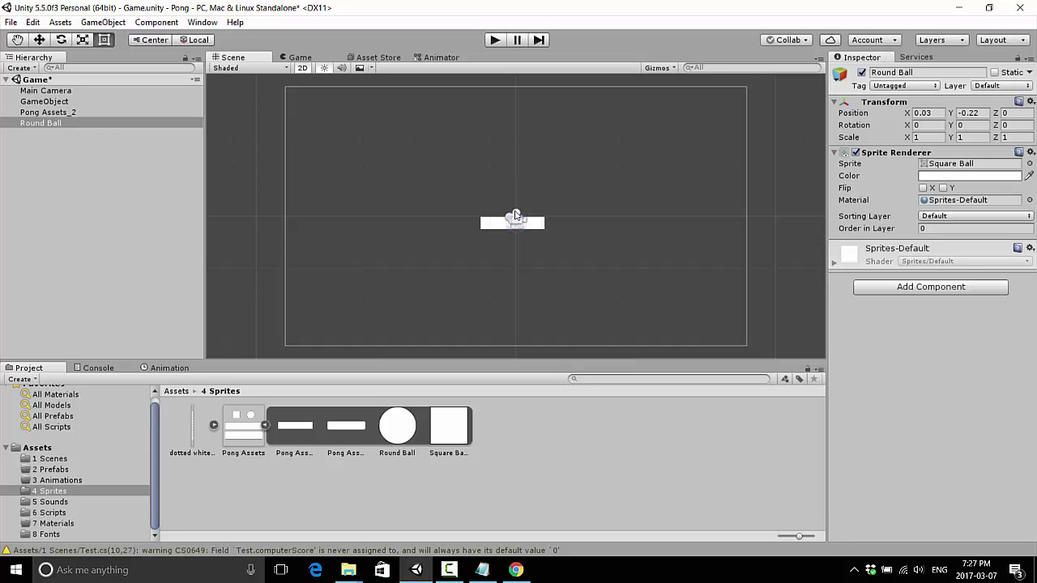
{"action": "left_click", "coordinate": [932, 111]}
{"action": "type", "text": "0"}
{"action": "key", "text": "Tab"}
{"action": "type", "text": "0"}
- Hide the Camera icon in the Scene gizmos and move the paddle below the ball to about X -0.28, Y -2.22
{"action": "left_click", "coordinate": [659, 69]}
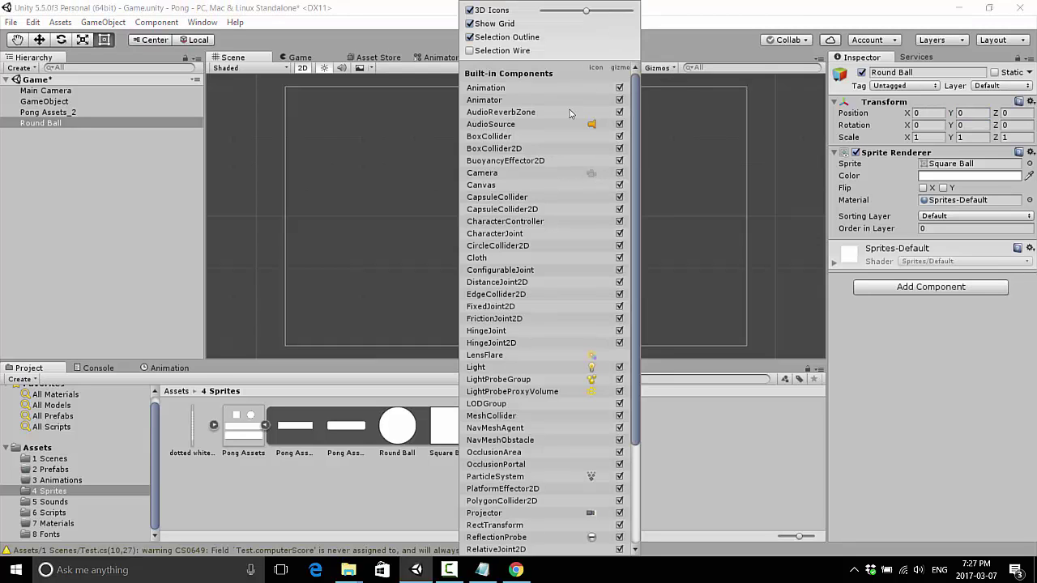
{"action": "left_click", "coordinate": [587, 207]}
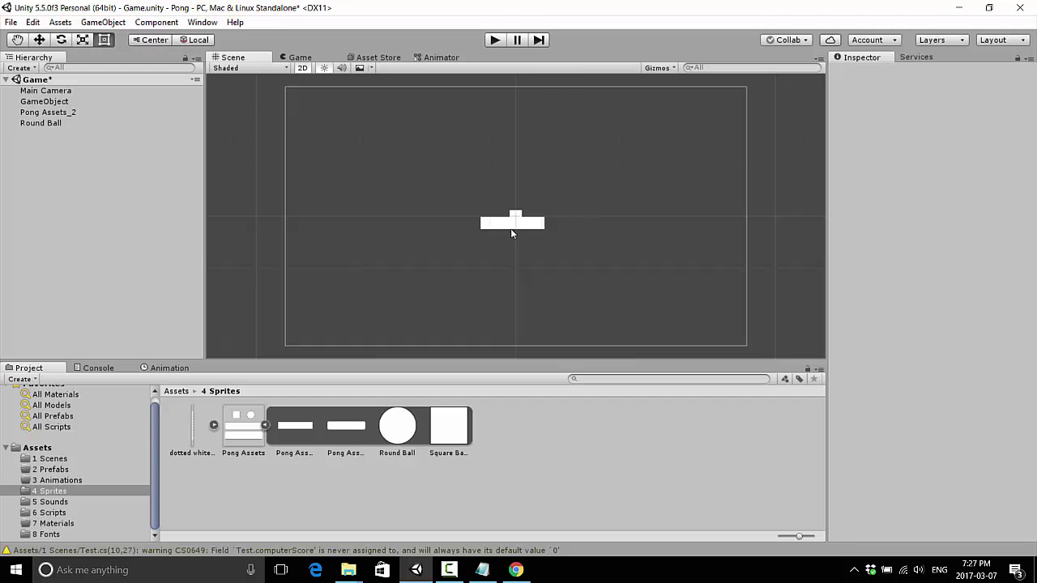
{"action": "left_click", "coordinate": [496, 239]}
{"action": "left_click_drag", "start_coordinate": [508, 230], "coordinate": [503, 281]}
{"action": "left_click", "coordinate": [515, 216]}
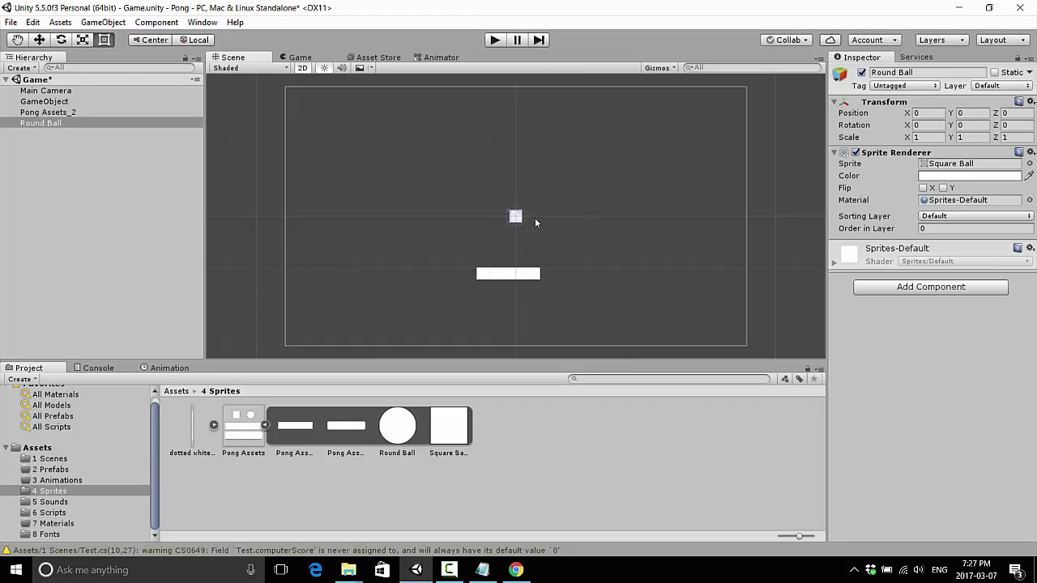
{"action": "left_click", "coordinate": [559, 218]}
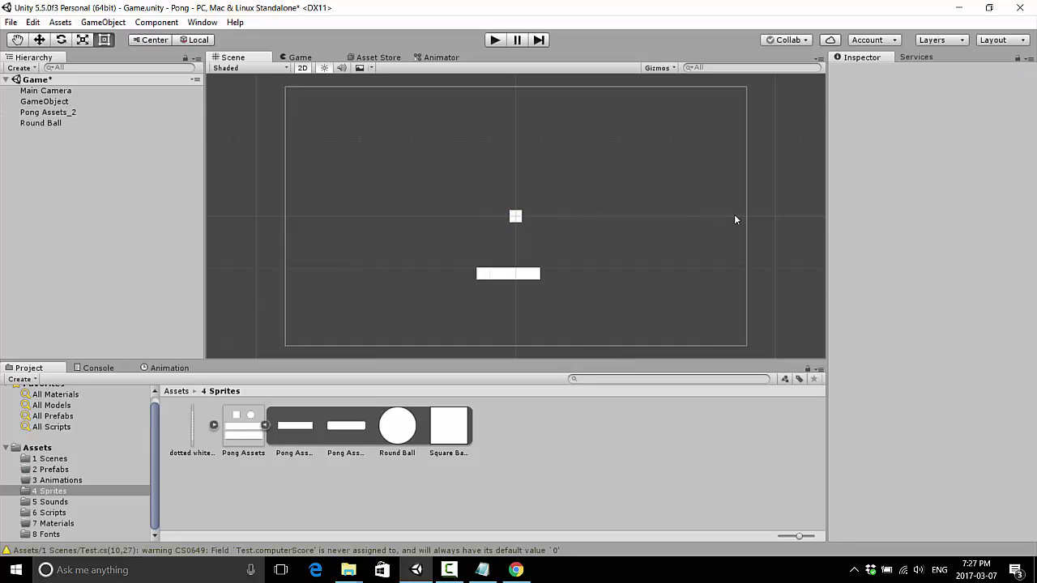
- Set the Pong Assets_2 paddle's position to X 8, Y 0
{"action": "scroll", "coordinate": [745, 177], "scroll_direction": "up", "scroll_amount": 2}
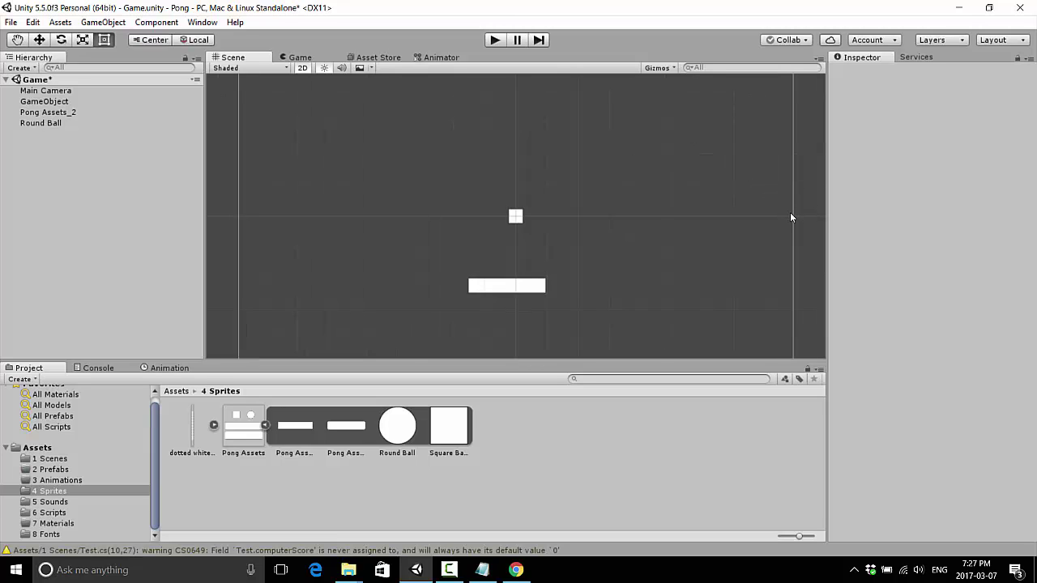
{"action": "scroll", "coordinate": [790, 213], "scroll_direction": "down", "scroll_amount": 3}
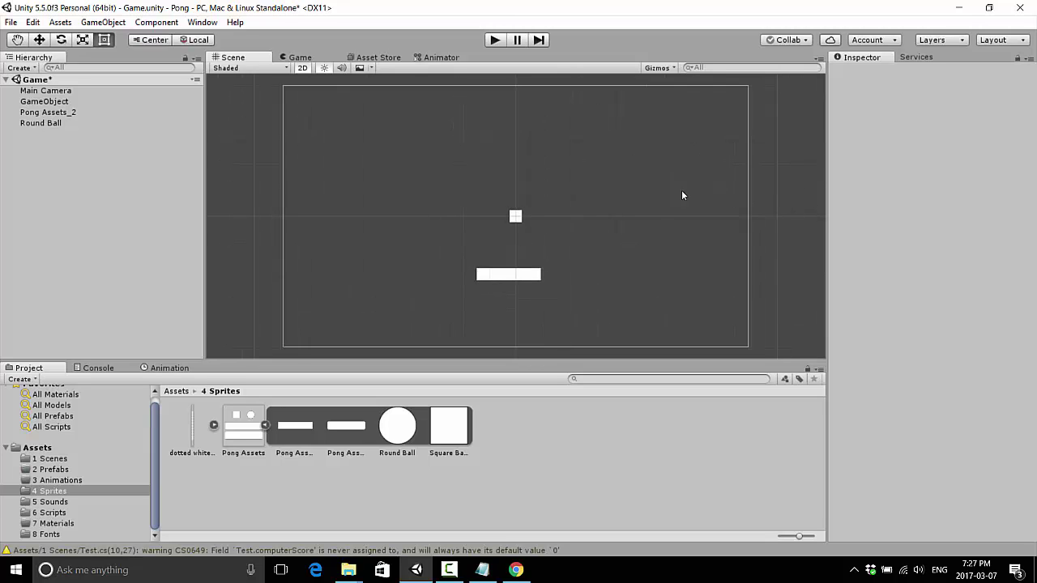
{"action": "left_click", "coordinate": [516, 219]}
{"action": "left_click", "coordinate": [527, 274]}
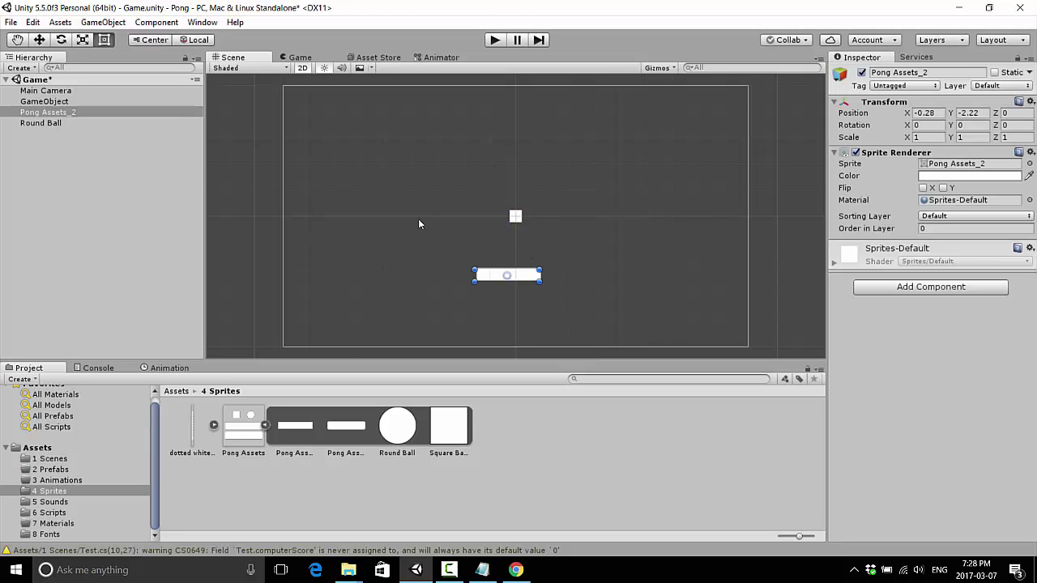
{"action": "left_click_drag", "start_coordinate": [527, 276], "coordinate": [536, 278]}
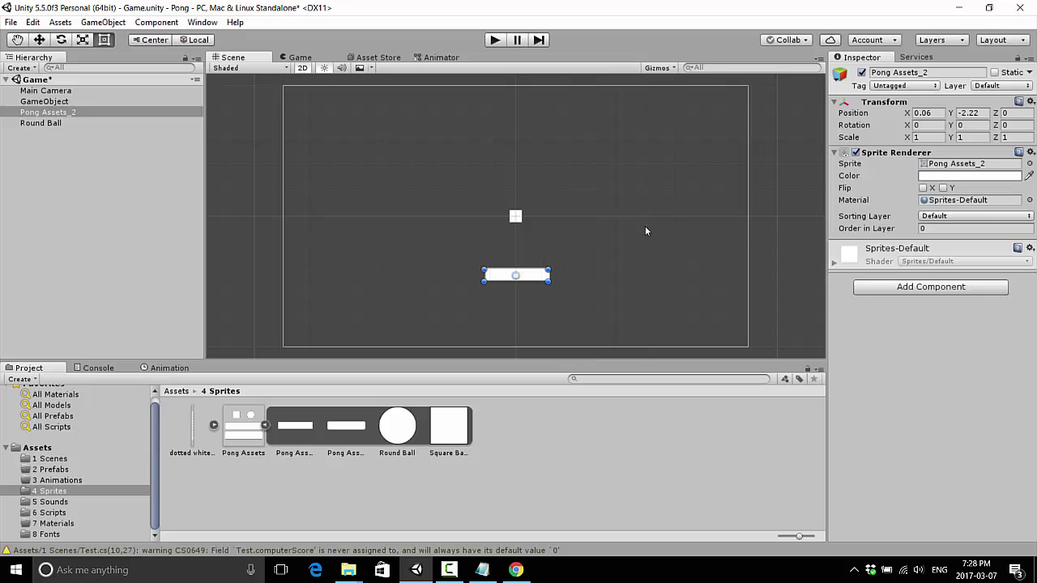
{"action": "left_click", "coordinate": [928, 113]}
{"action": "type", "text": "8"}
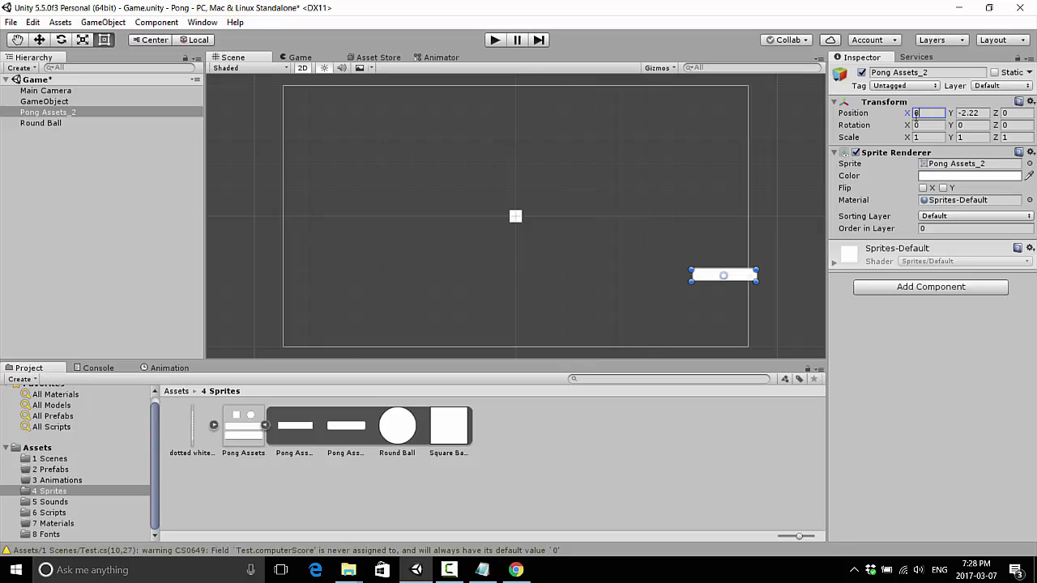
{"action": "key", "text": "Tab"}
{"action": "type", "text": "0"}
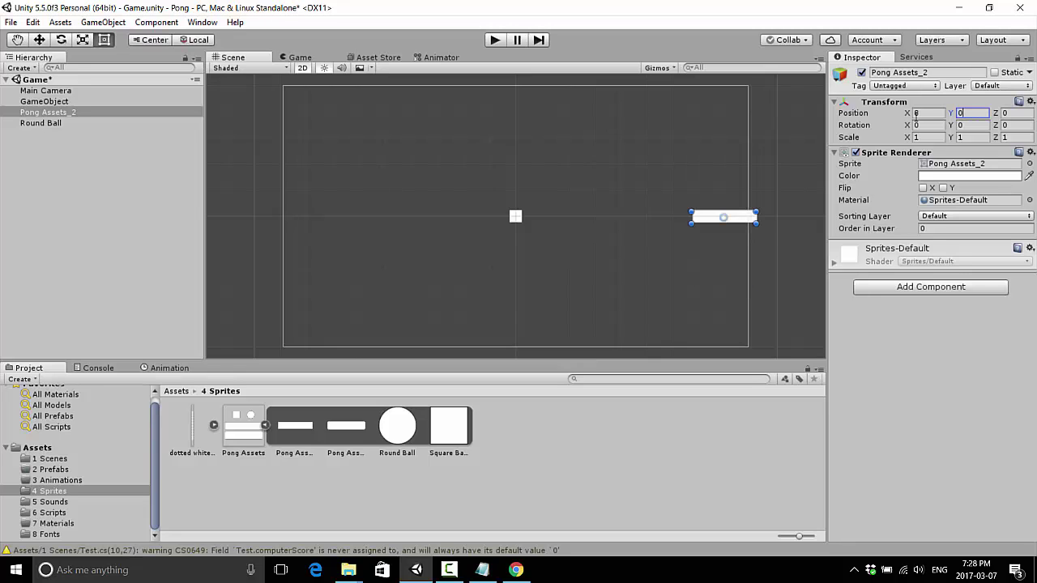
- Set the paddle's Z rotation to 90 so that it stands upright
{"action": "key", "text": "Tab"}
{"action": "key", "text": "Tab"}
{"action": "key", "text": "Tab"}
{"action": "key", "text": "Tab"}
{"action": "type", "text": "90"}
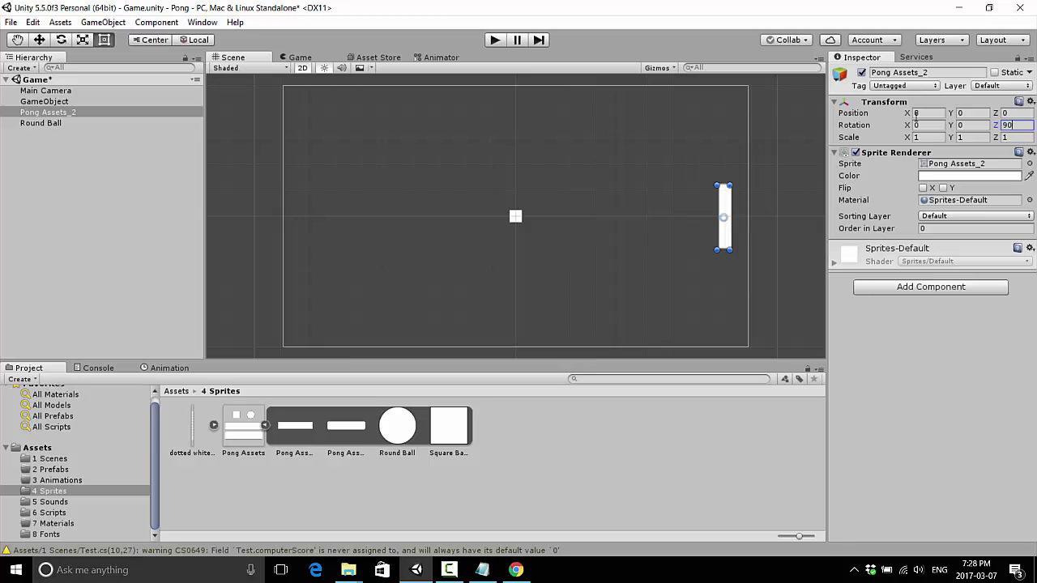
- Rename the Pong Assets_2 object as Paddle
{"action": "left_click", "coordinate": [517, 217]}
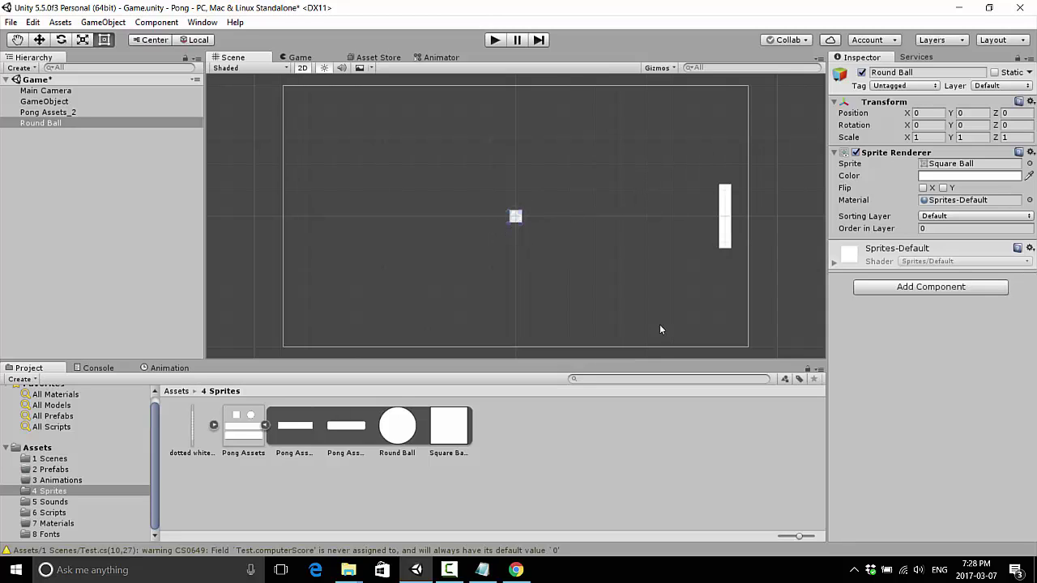
{"action": "left_click", "coordinate": [724, 198]}
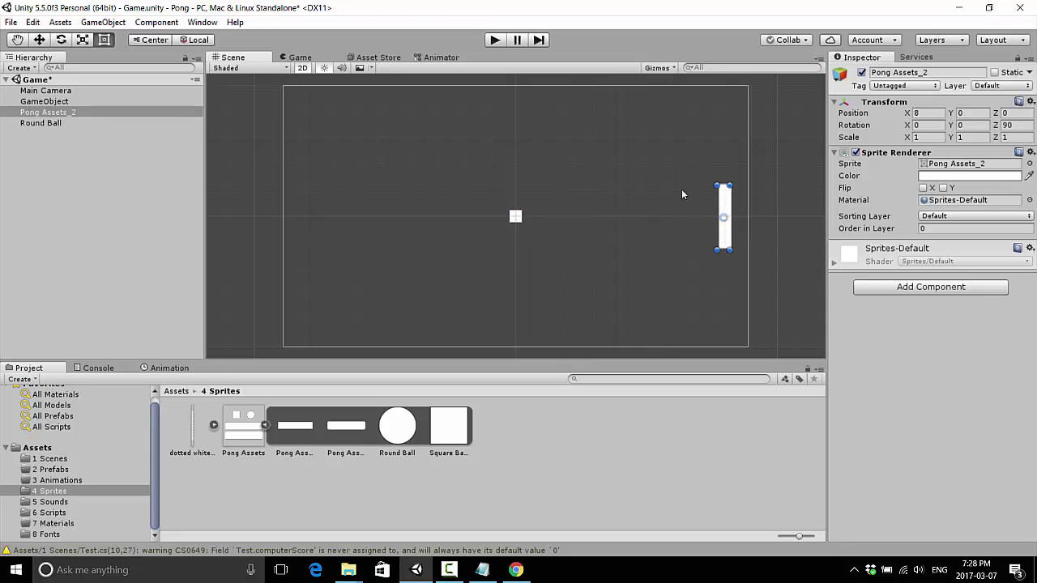
{"action": "left_click", "coordinate": [57, 111]}
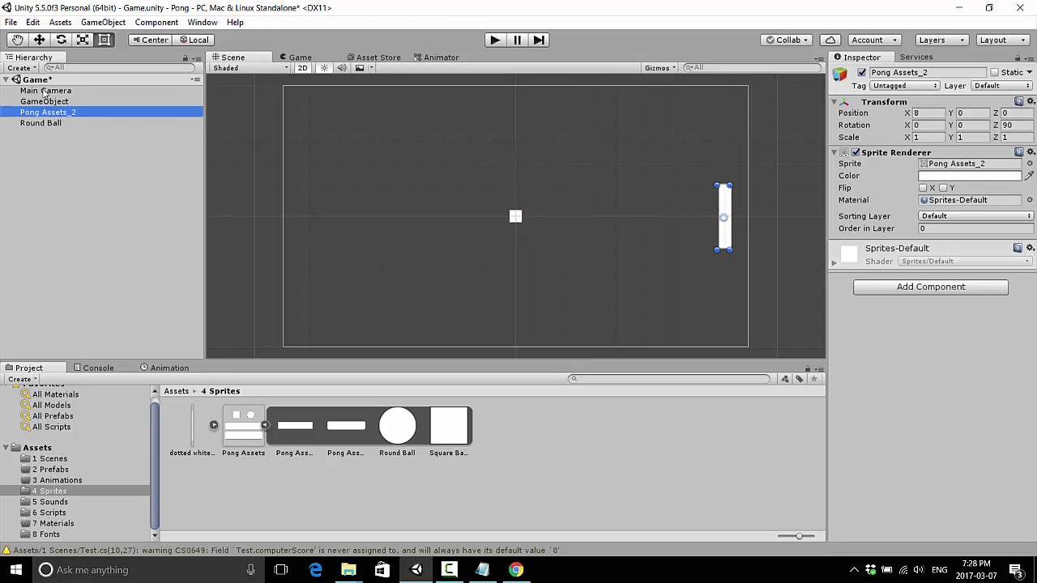
{"action": "left_click", "coordinate": [923, 73]}
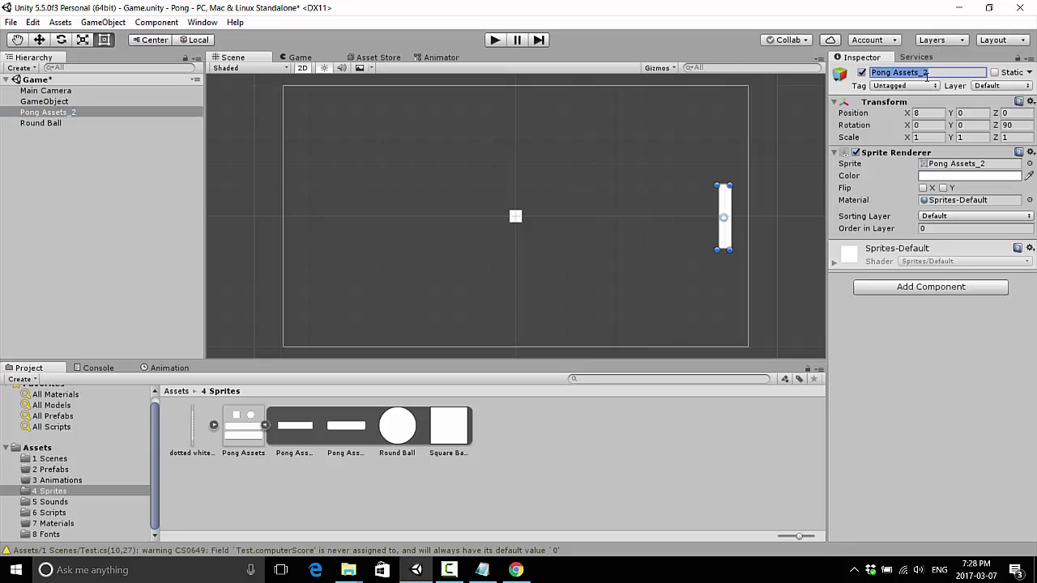
{"action": "type", "text": "Paddle"}
{"action": "key", "text": "Return"}
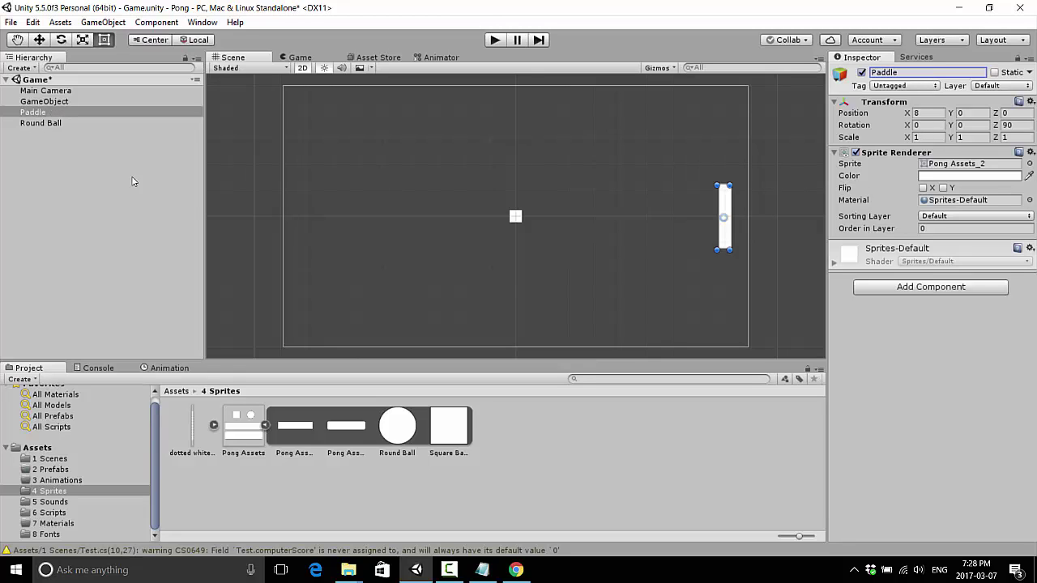
- Rename the Round Ball object as Ball
{"action": "left_click", "coordinate": [51, 124]}
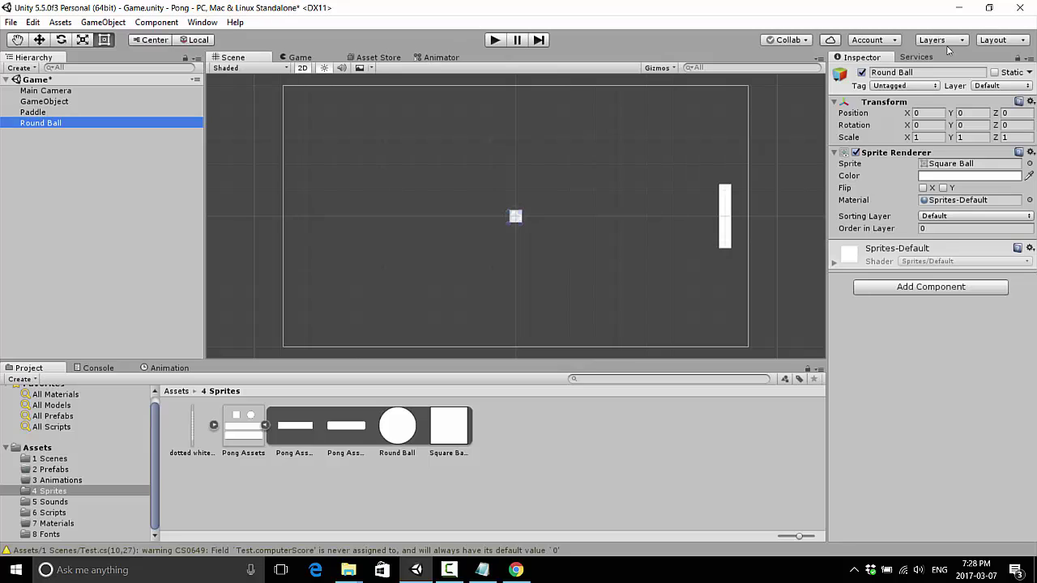
{"action": "left_click", "coordinate": [906, 73]}
{"action": "type", "text": "S"}
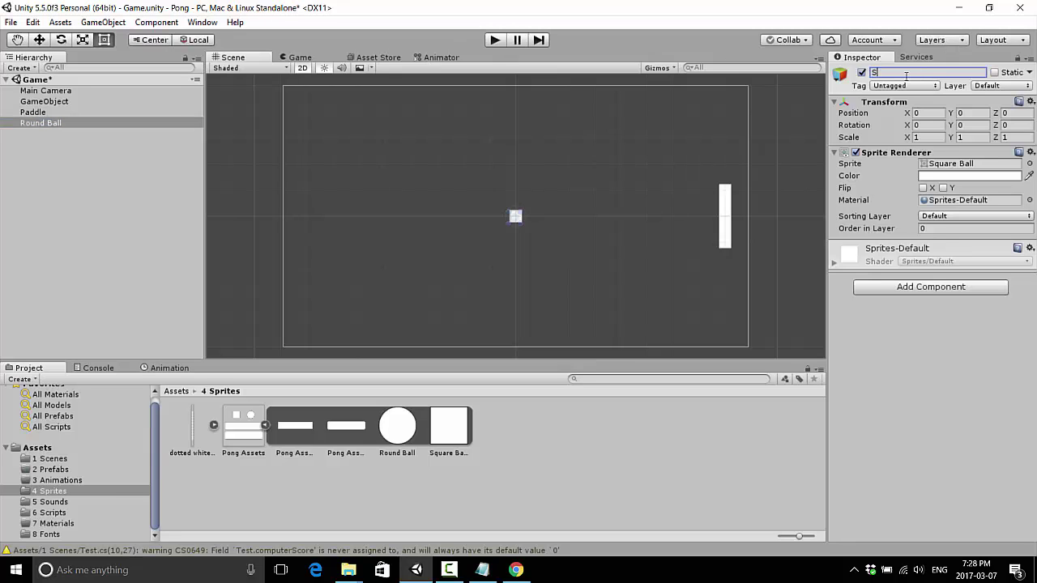
{"action": "key", "text": "BackSpace"}
{"action": "type", "text": "Ball"}
{"action": "key", "text": "Return"}
- Delete the GameObject that carries the Console Pong script from the scene
{"action": "left_click", "coordinate": [47, 103]}
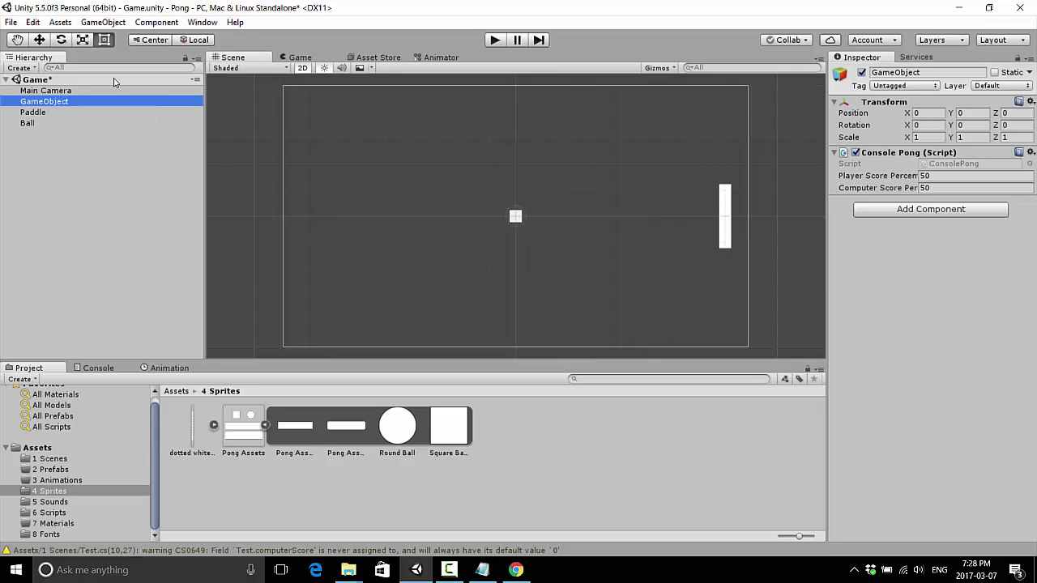
{"action": "key", "text": "F2"}
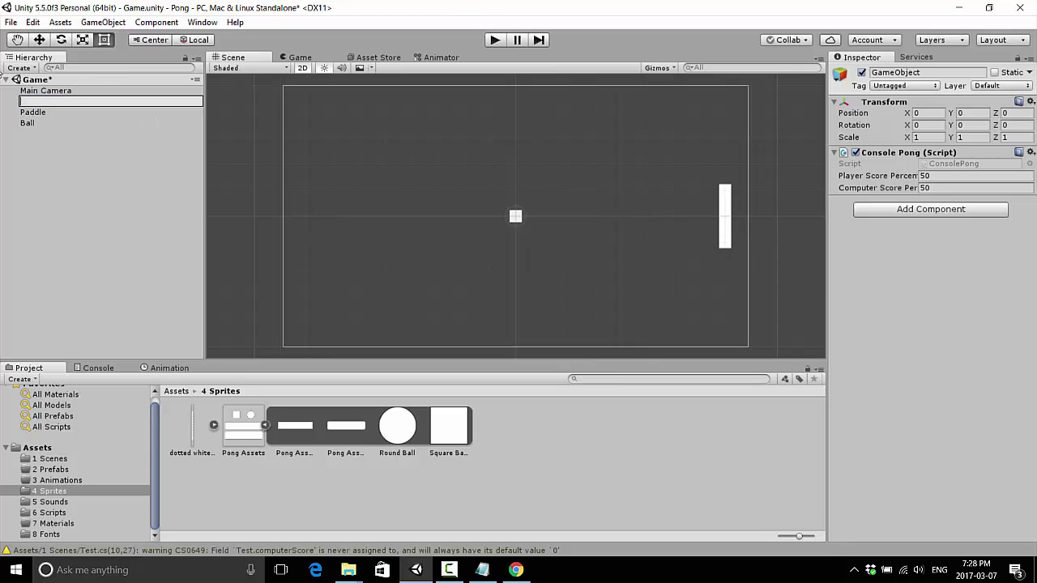
{"action": "left_click", "coordinate": [62, 168]}
{"action": "left_click", "coordinate": [51, 102]}
{"action": "key", "text": "Delete"}
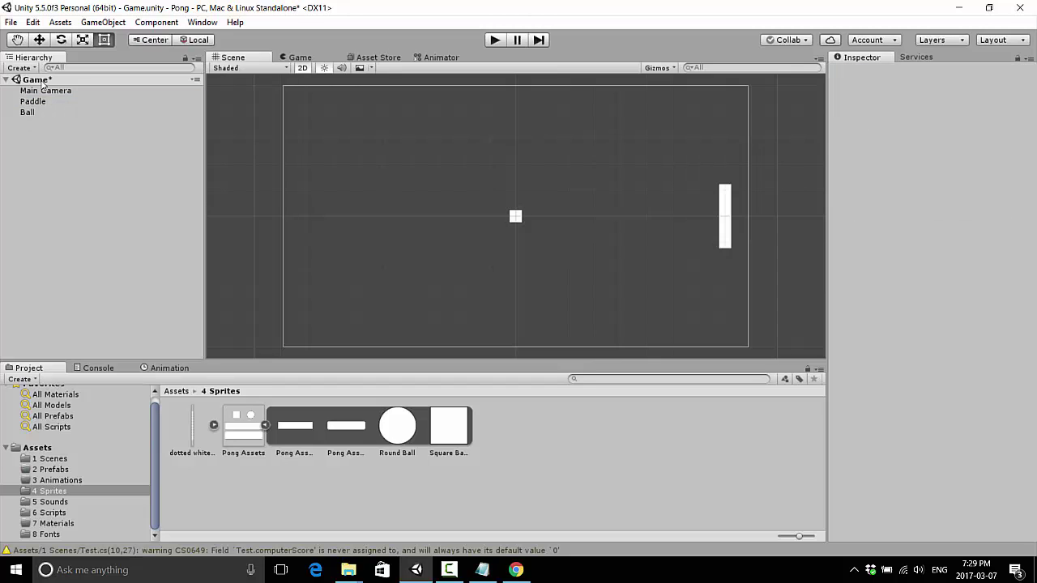
- Duplicate the Paddle object to create a second paddle
{"action": "left_click", "coordinate": [47, 111]}
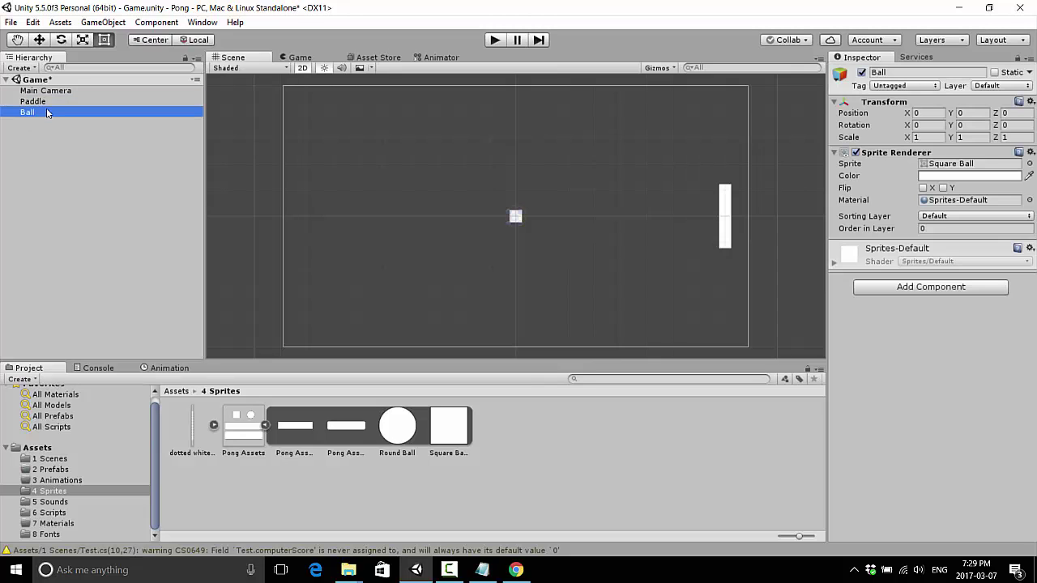
{"action": "key", "text": "Up"}
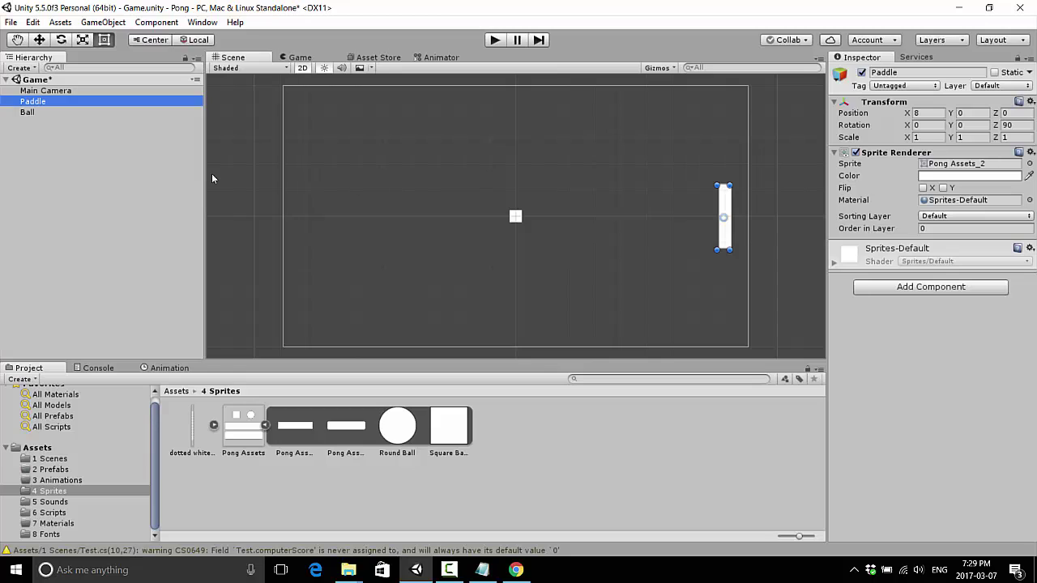
{"action": "key", "text": "ctrl+d"}
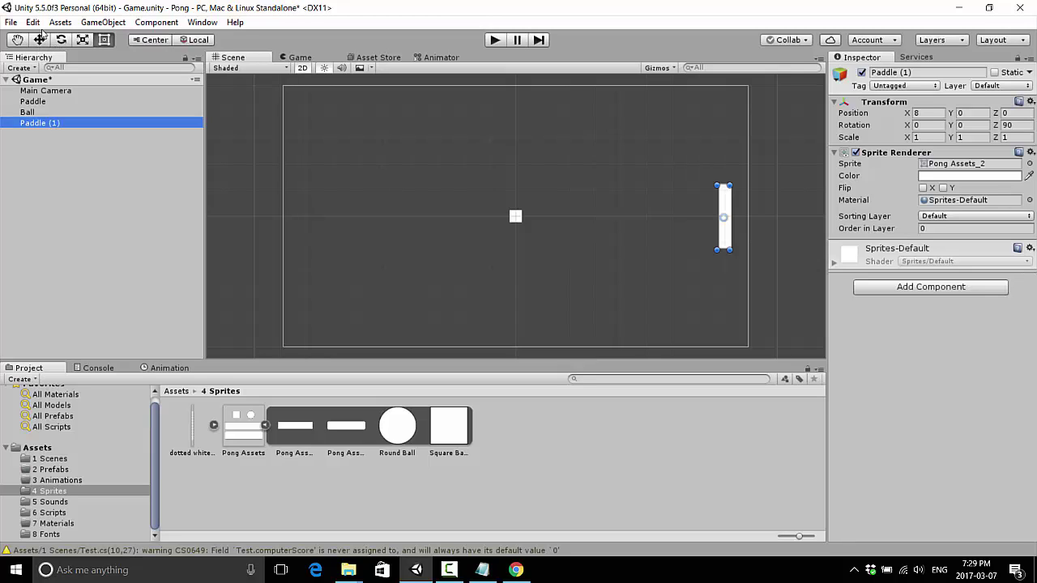
- Rename the duplicated Paddle (1) object as Computer Paddle
{"action": "left_click", "coordinate": [17, 40]}
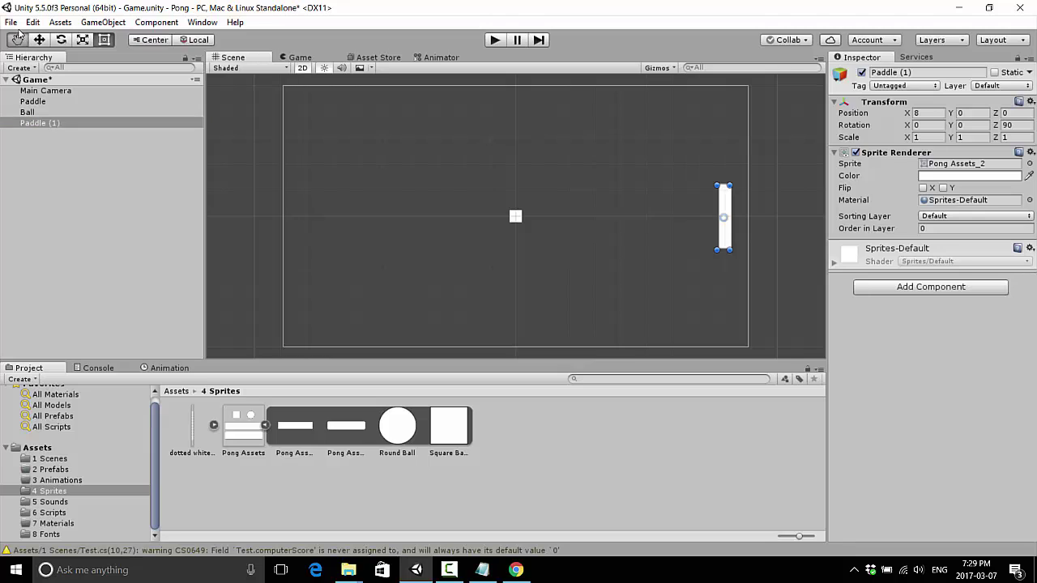
{"action": "left_click_drag", "start_coordinate": [531, 141], "coordinate": [596, 146]}
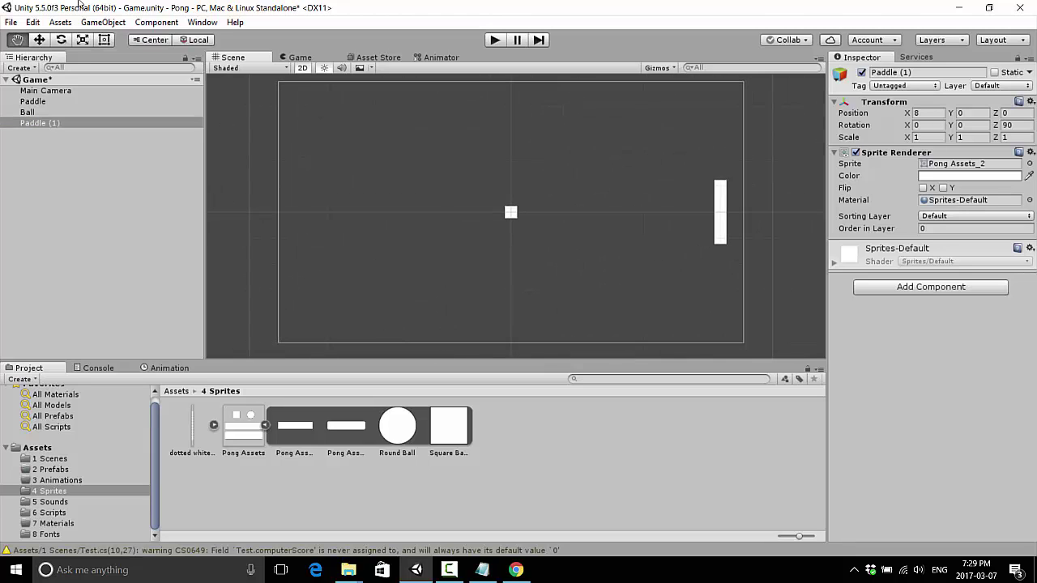
{"action": "left_click", "coordinate": [40, 42]}
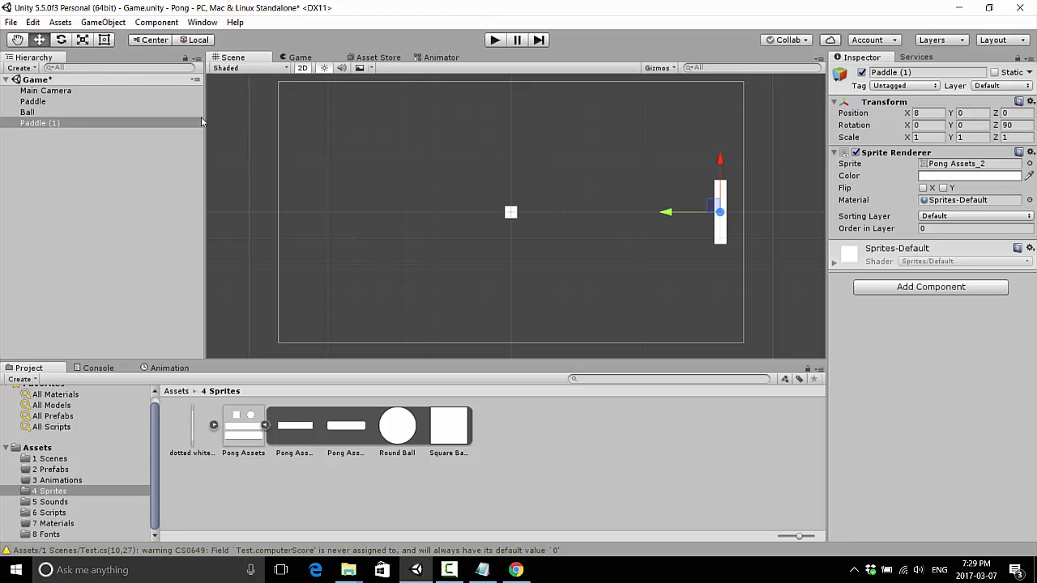
{"action": "left_click", "coordinate": [57, 123]}
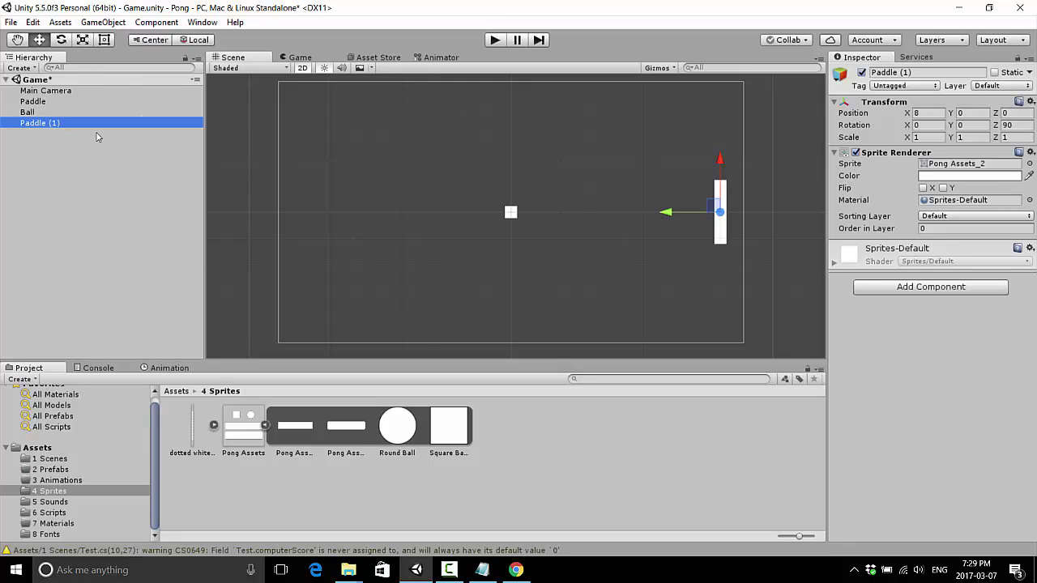
{"action": "left_click", "coordinate": [894, 72]}
{"action": "type", "text": "Comput"}
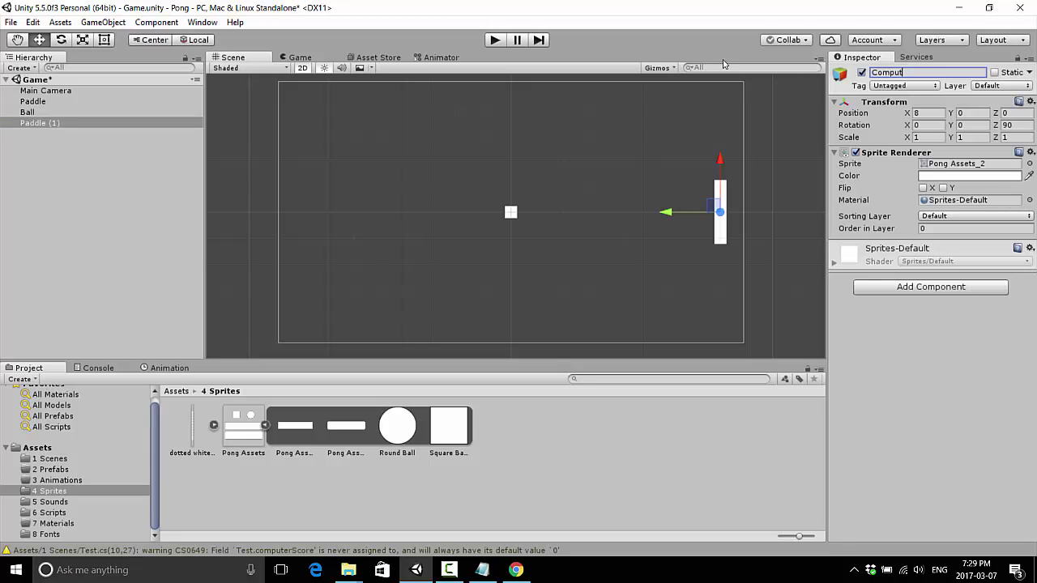
{"action": "type", "text": "er Paddle"}
{"action": "key", "text": "Return"}
- Move Computer Paddle to the opposite side of the court by setting its X position to -8
{"action": "left_click_drag", "start_coordinate": [668, 214], "coordinate": [252, 215]}
{"action": "left_click", "coordinate": [922, 113]}
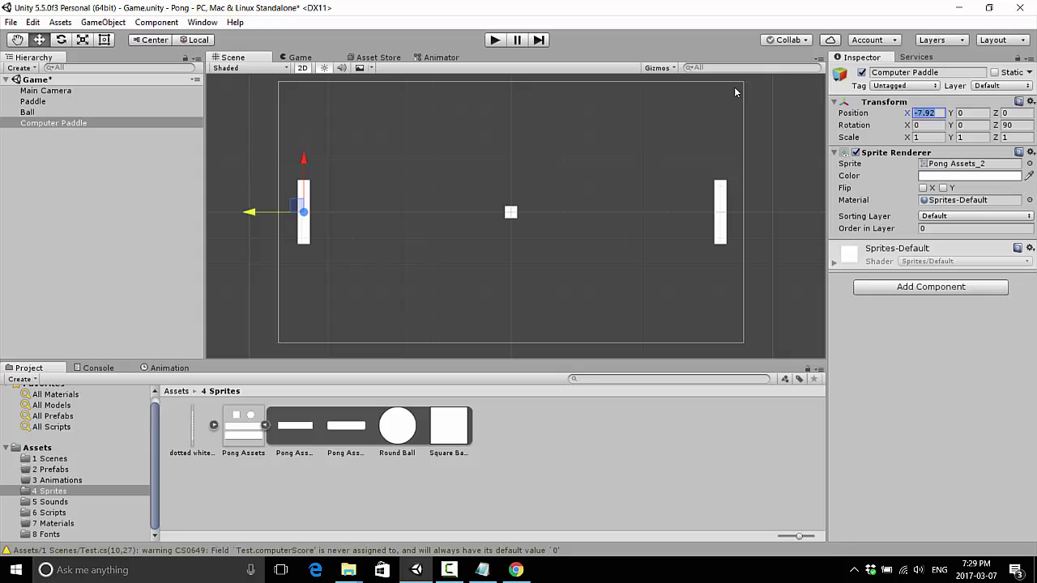
{"action": "type", "text": "-"}
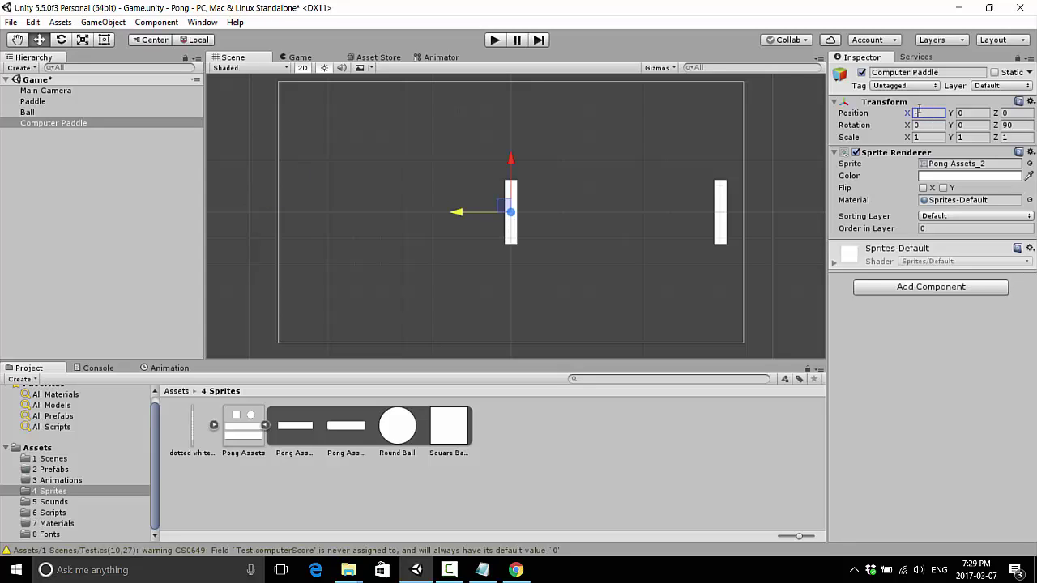
{"action": "type", "text": "8"}
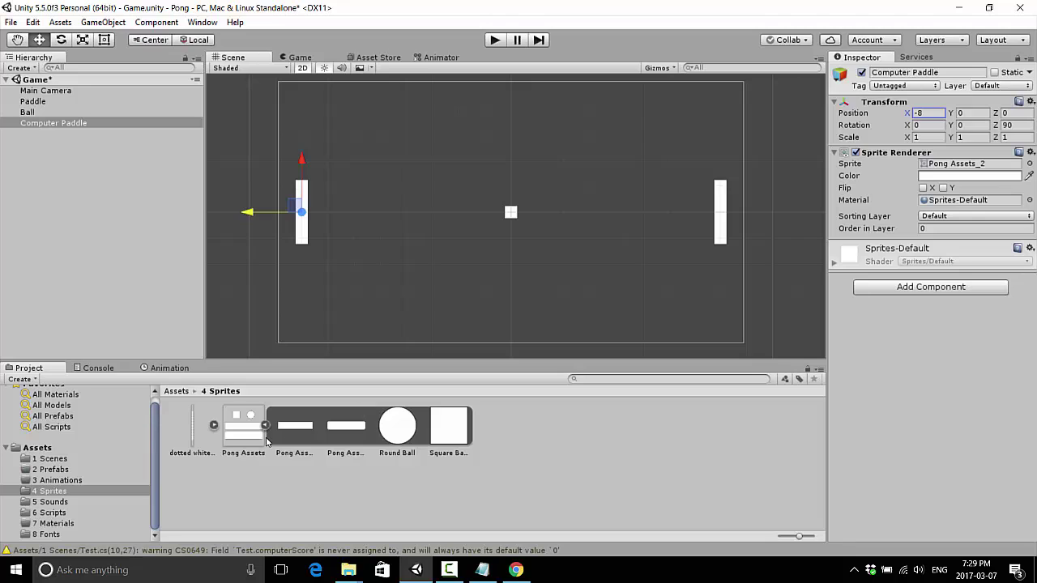
- Add the dotted white line sprite to the scene and set its X and Y position to 0
{"action": "left_click_drag", "start_coordinate": [192, 427], "coordinate": [512, 210]}
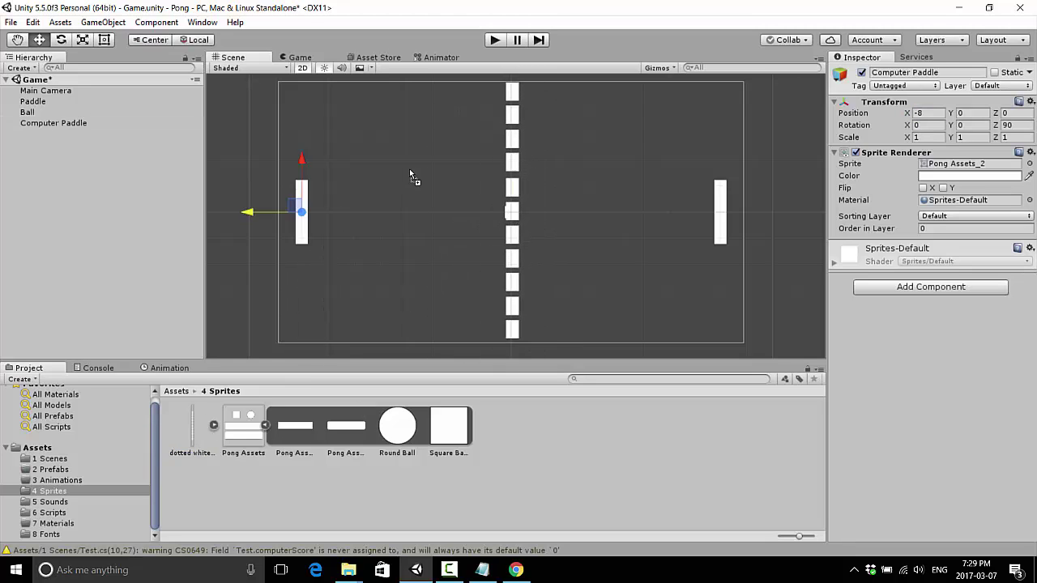
{"action": "left_click", "coordinate": [929, 113]}
{"action": "type", "text": "0"}
{"action": "key", "text": "Tab"}
{"action": "type", "text": "0"}
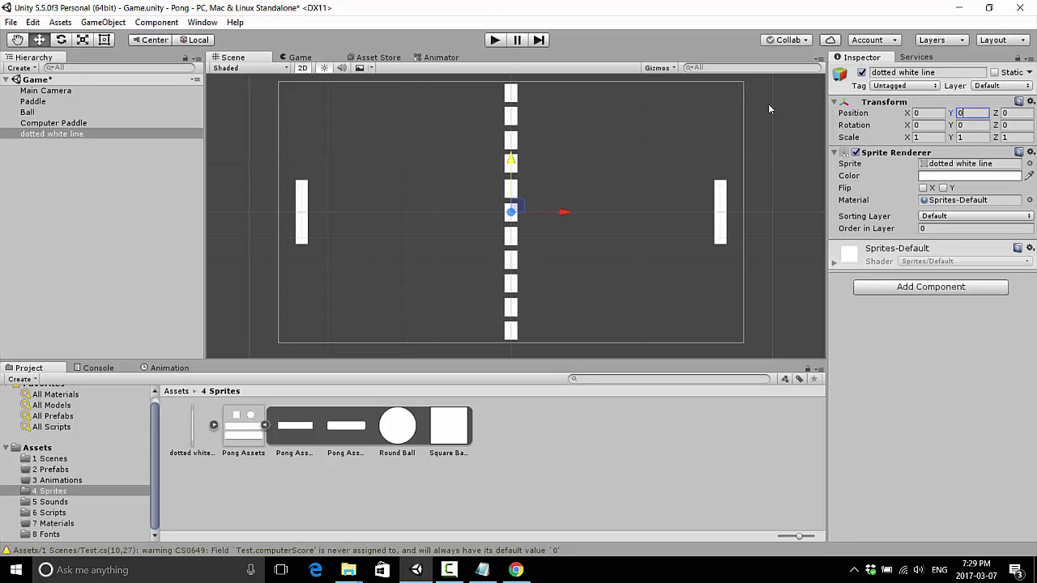
- Set the dotted white line's X scale to 0.75 and check it in the Game view
{"action": "left_click", "coordinate": [963, 137]}
{"action": "key", "text": "shift+Tab"}
{"action": "type", "text": ".75"}
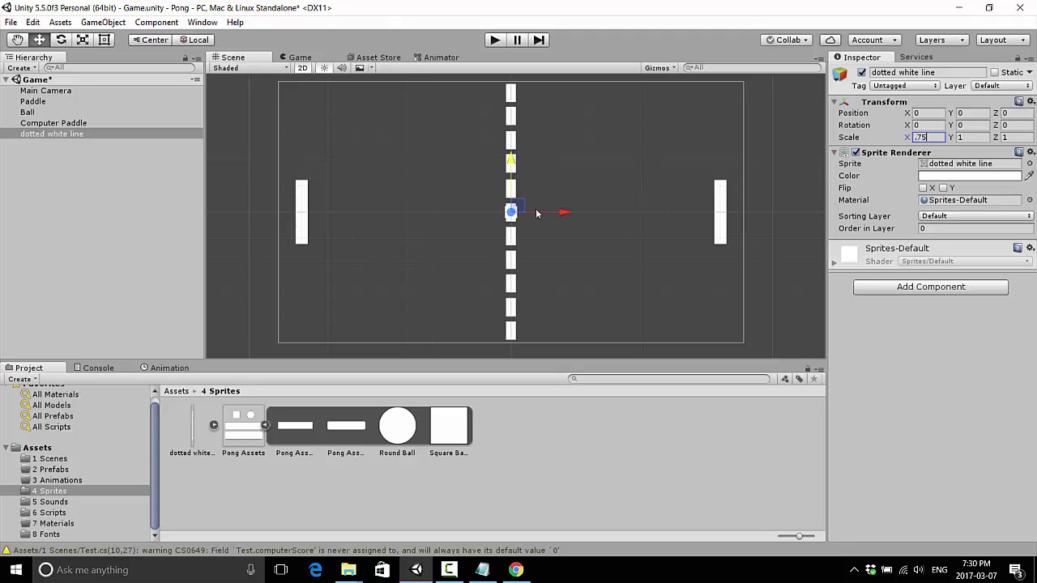
{"action": "left_click", "coordinate": [323, 61]}
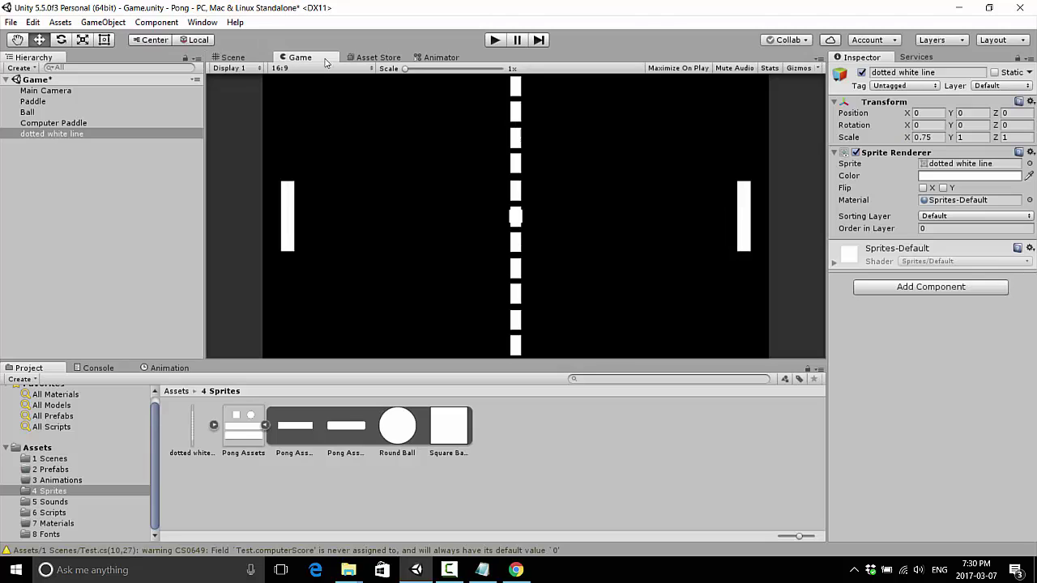
{"action": "scroll", "coordinate": [522, 194], "scroll_direction": "up", "scroll_amount": 2}
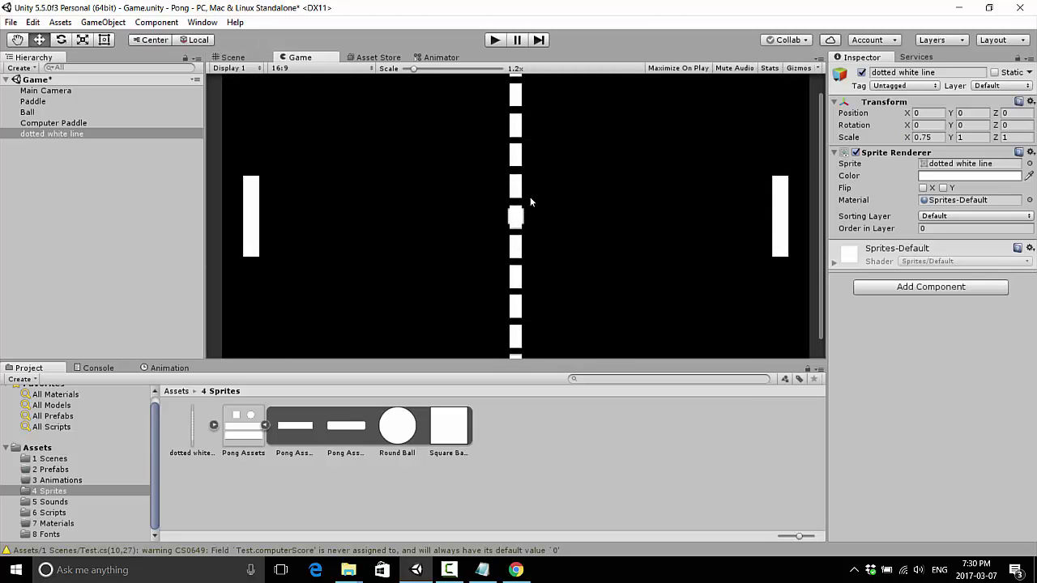
{"action": "scroll", "coordinate": [534, 203], "scroll_direction": "down", "scroll_amount": 2}
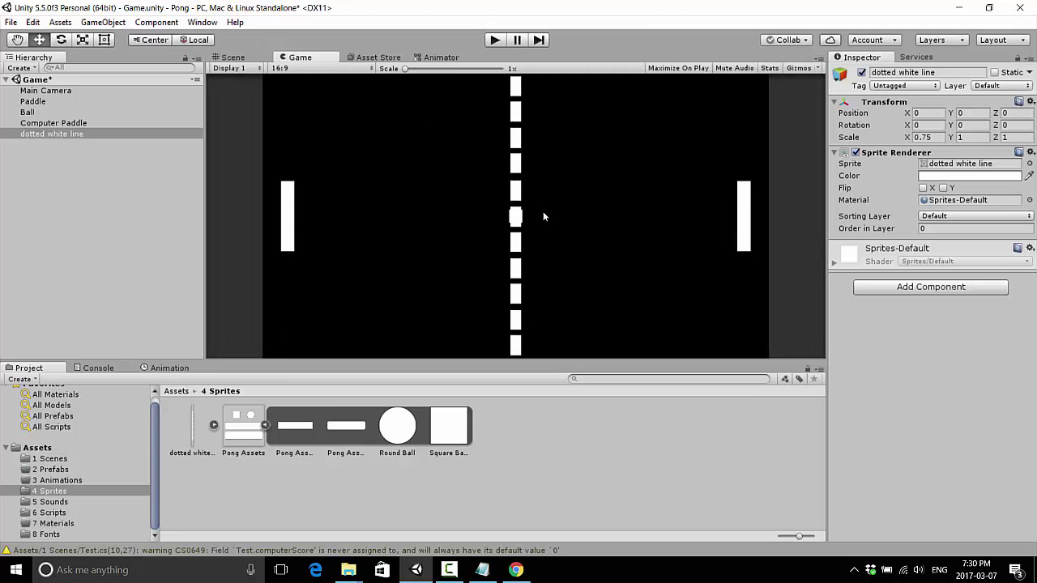
{"action": "left_click", "coordinate": [235, 57]}
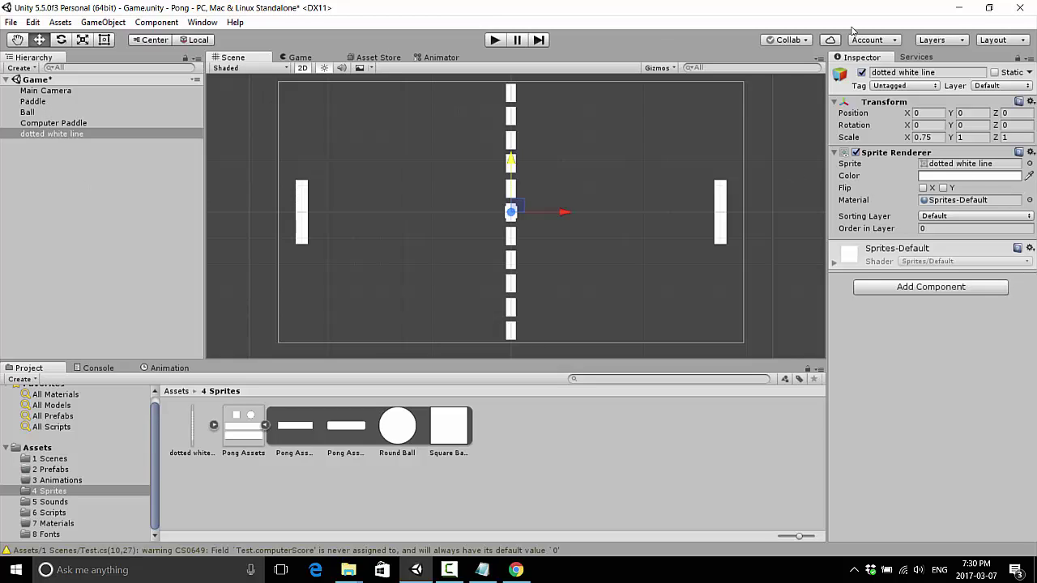
- Set the Ball's scale to 1.25 on both X and Y
{"action": "left_click", "coordinate": [101, 112]}
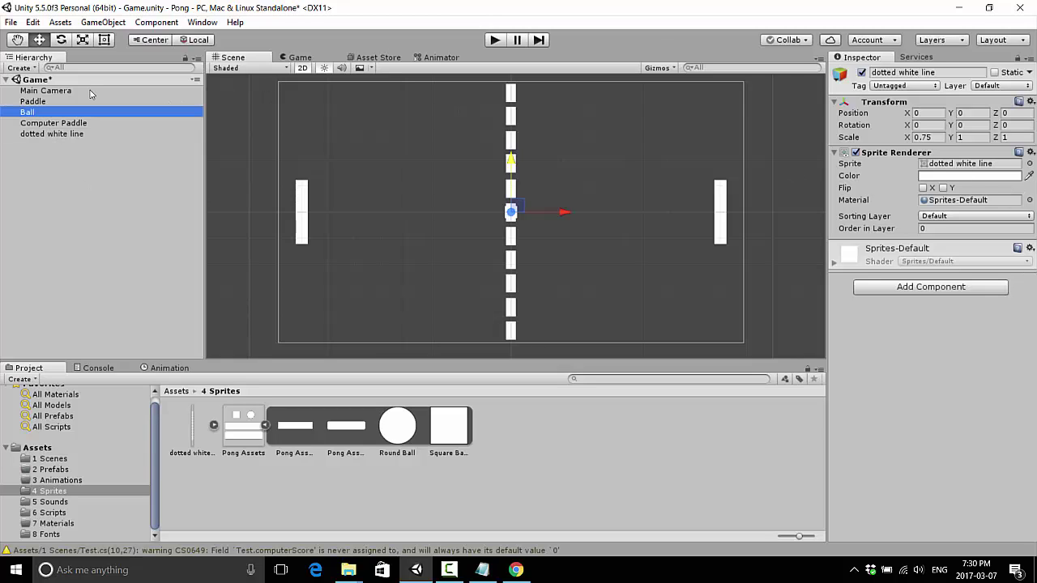
{"action": "left_click", "coordinate": [916, 138]}
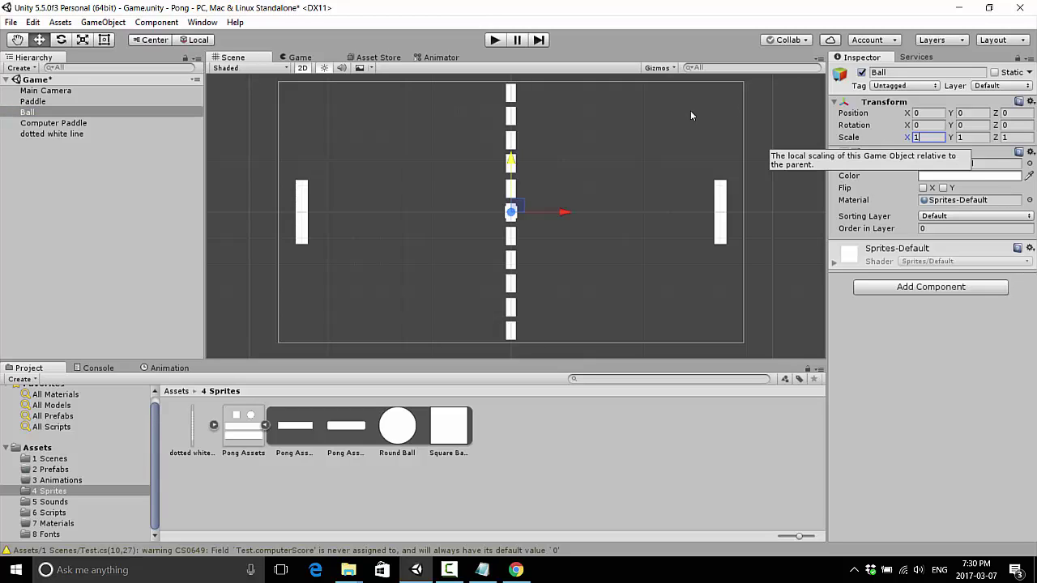
{"action": "type", "text": "1.25"}
{"action": "key", "text": "Tab"}
{"action": "type", "text": "1.25"}
{"action": "key", "text": "Tab"}
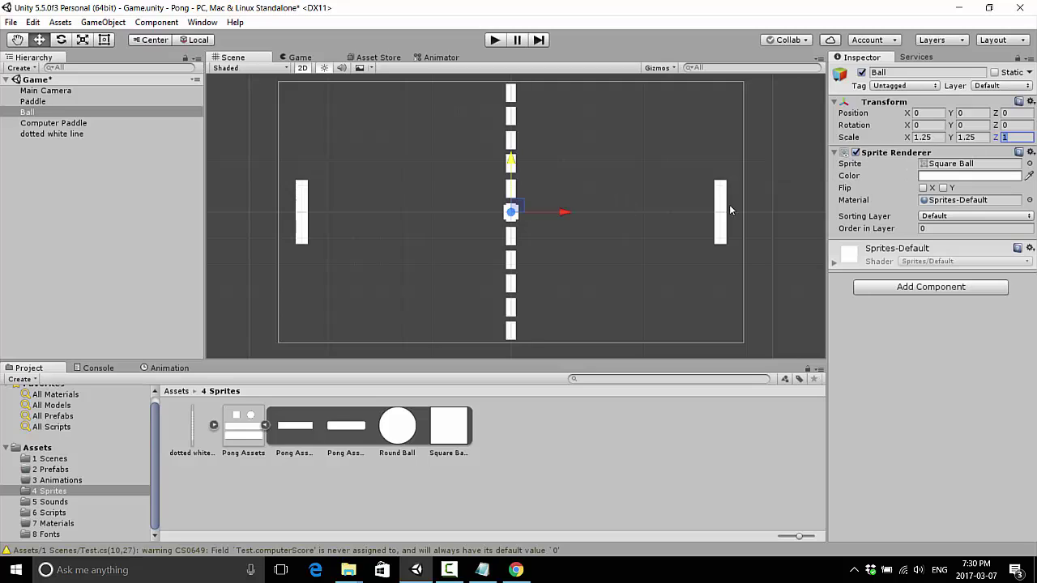
- Move the Ball along the X axis off the dotted line, to an X position of about 0.8
{"action": "left_click", "coordinate": [414, 112]}
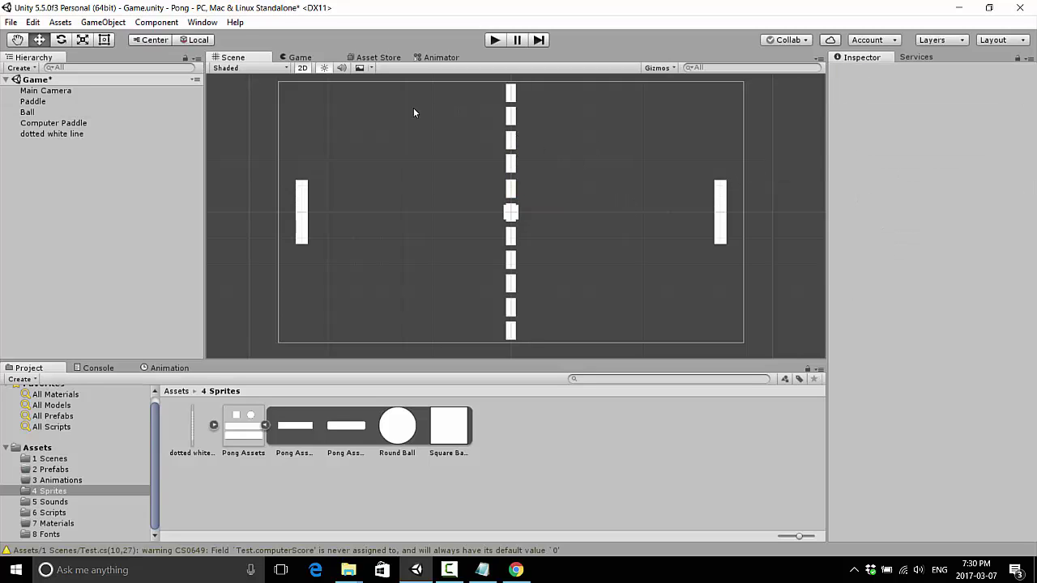
{"action": "left_click", "coordinate": [516, 210]}
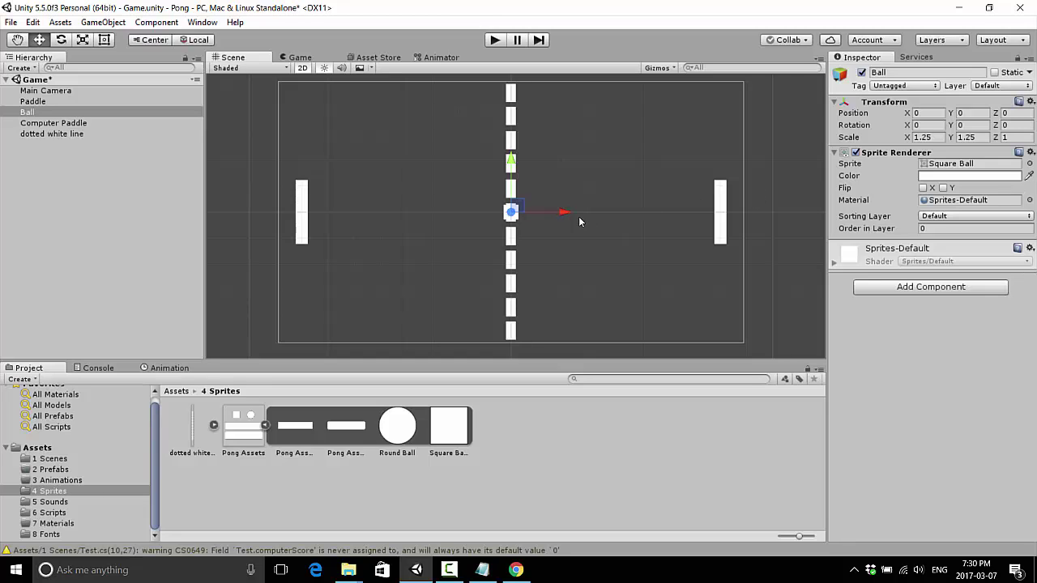
{"action": "left_click_drag", "start_coordinate": [569, 212], "coordinate": [588, 211]}
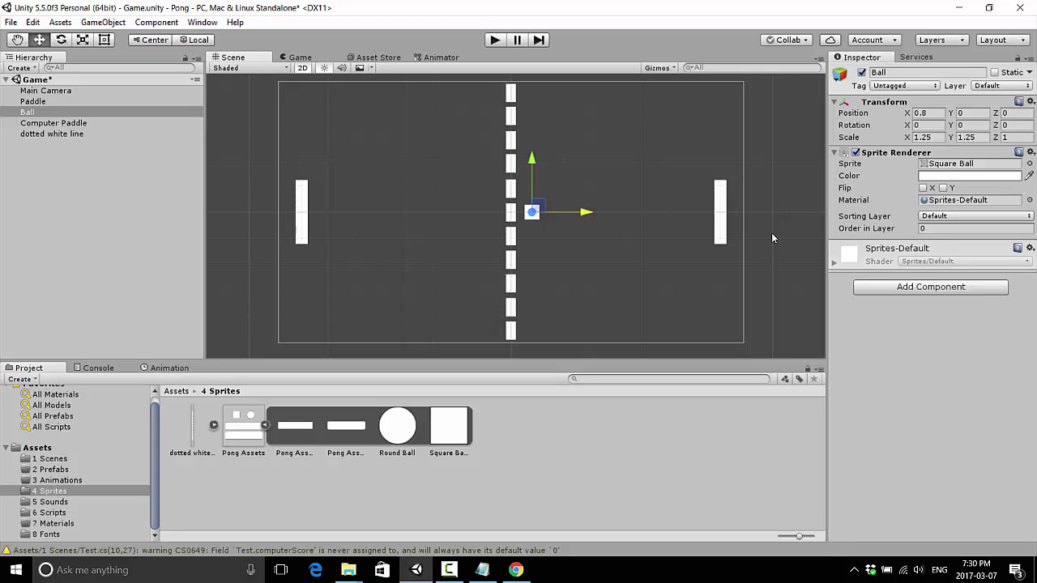
- Add a new sorting layer named Player Level
{"action": "left_click", "coordinate": [947, 216]}
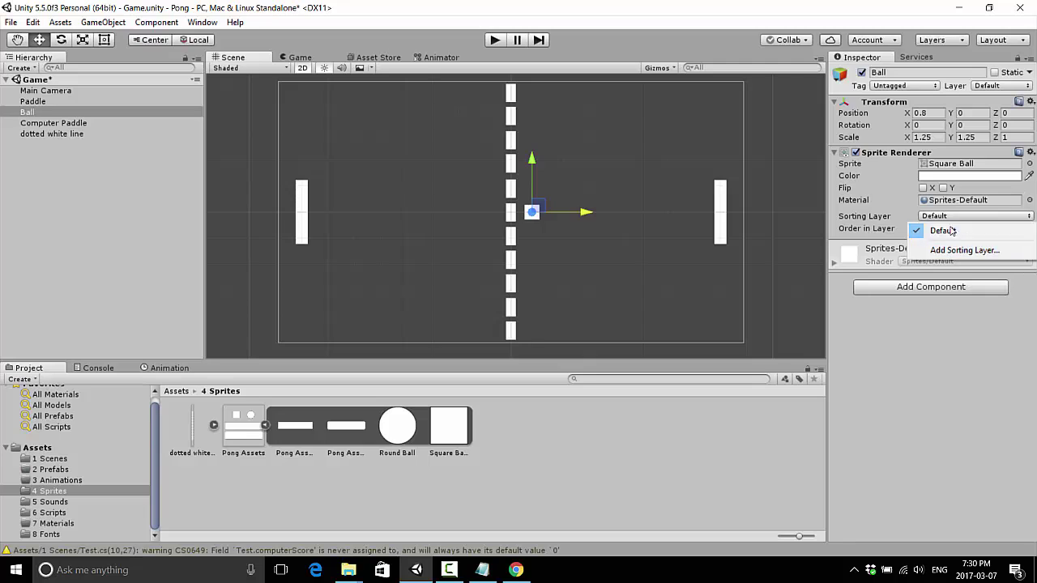
{"action": "left_click", "coordinate": [965, 251]}
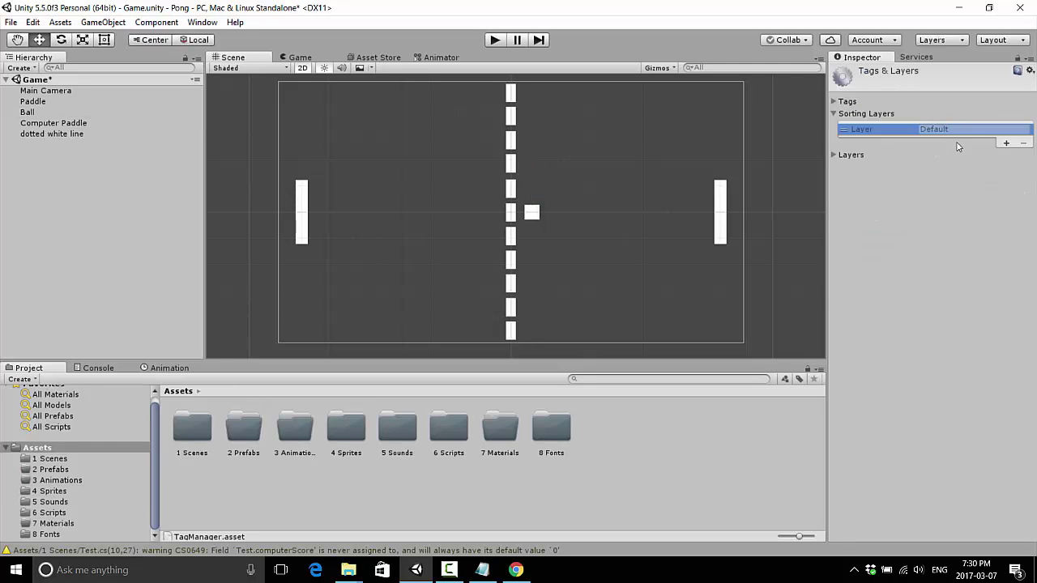
{"action": "left_click", "coordinate": [1007, 143]}
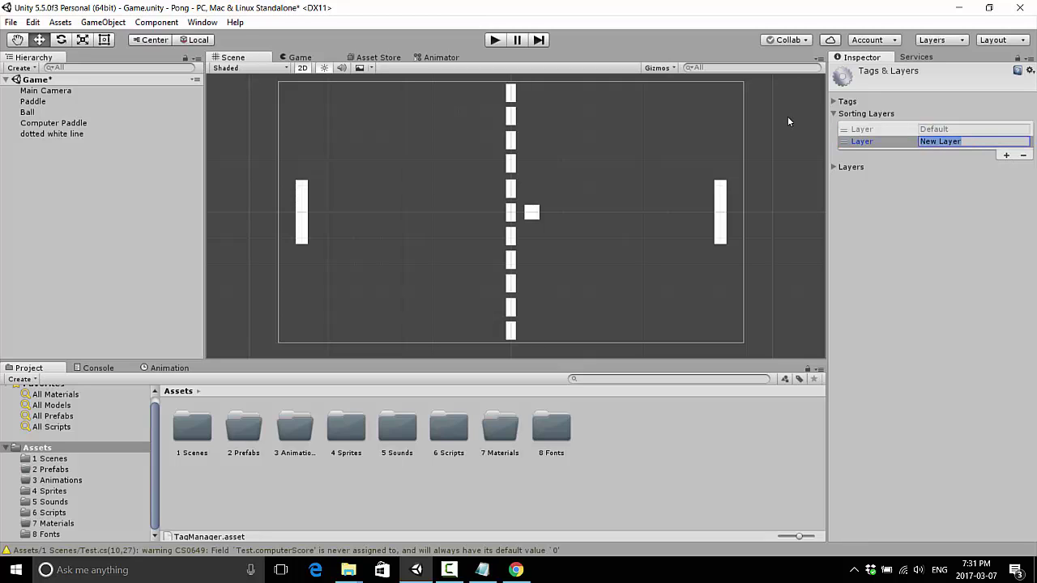
{"action": "type", "text": "Player Leve"}
{"action": "key", "text": "ctrl+shift+Left"}
{"action": "key", "text": "Right"}
- Add a second sorting layer named Background and place it between Default and Player Level
{"action": "left_click", "coordinate": [1007, 155]}
{"action": "left_click", "coordinate": [966, 154]}
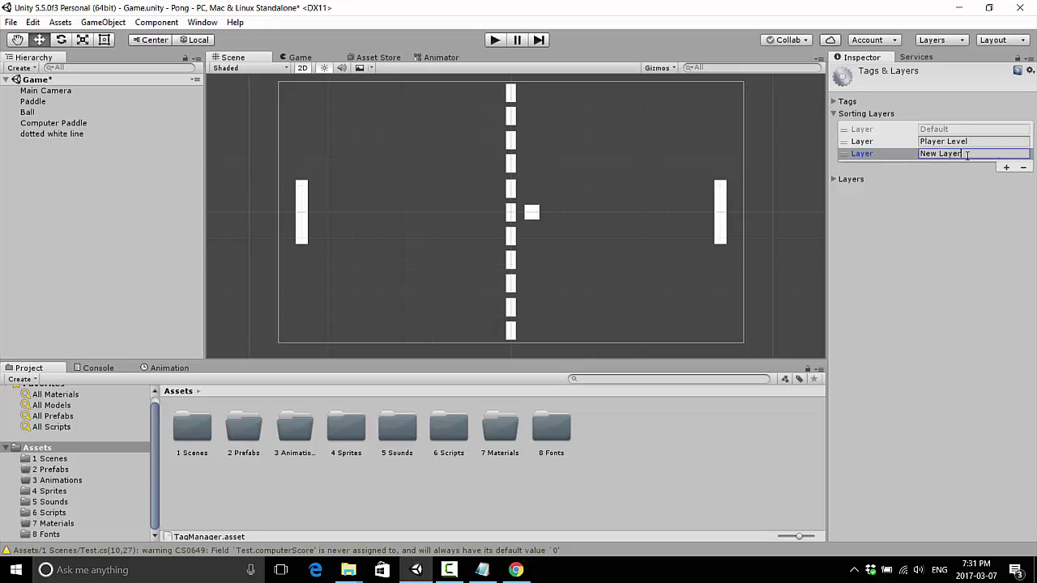
{"action": "key", "text": "ctrl+a"}
{"action": "key", "text": "BackSpace"}
{"action": "type", "text": "Background"}
{"action": "left_click_drag", "start_coordinate": [867, 154], "coordinate": [862, 142]}
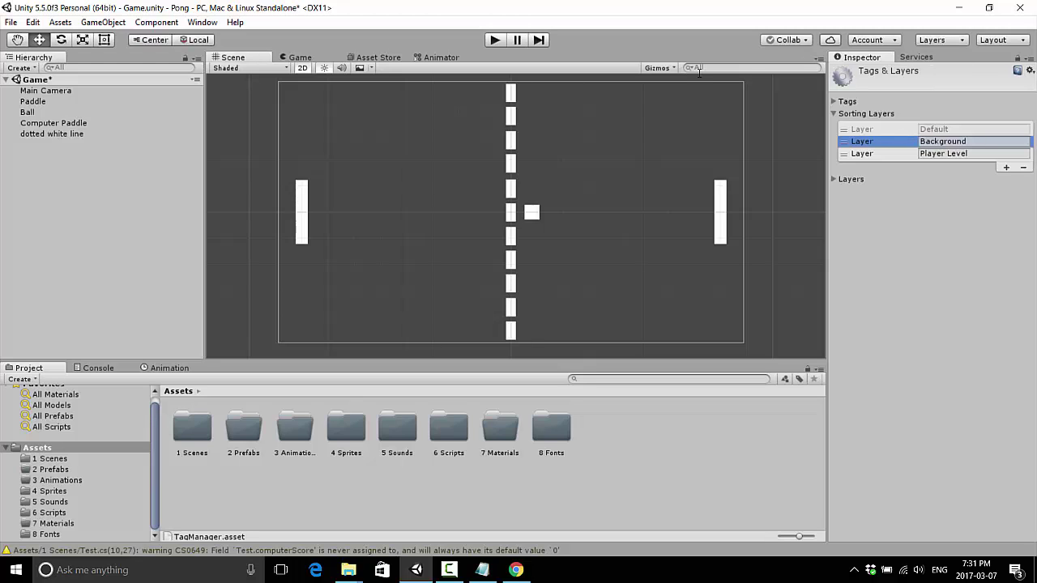
- Assign the dotted white line to the Background sorting layer
{"action": "left_click", "coordinate": [41, 135]}
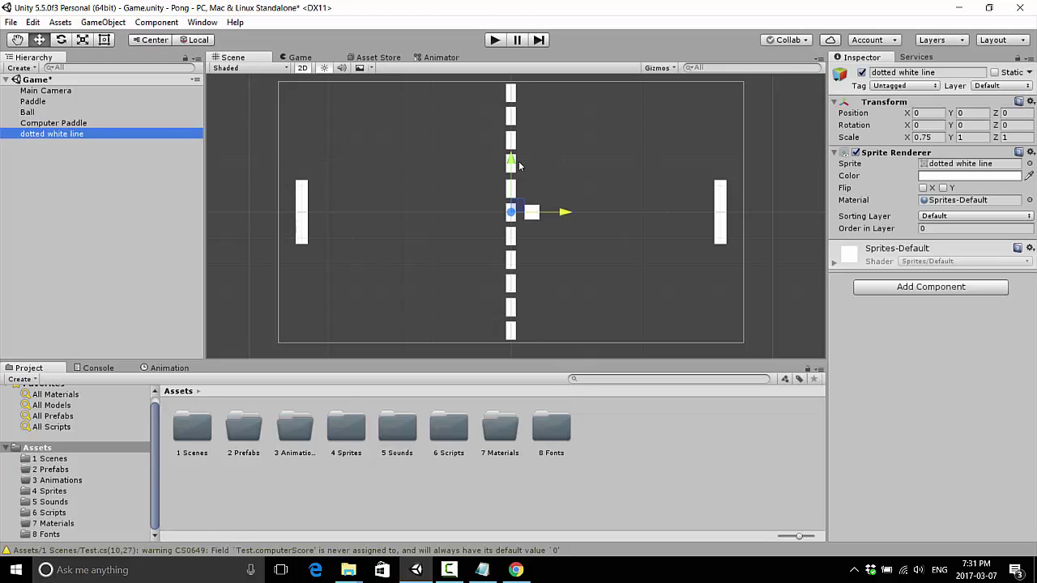
{"action": "left_click", "coordinate": [944, 216]}
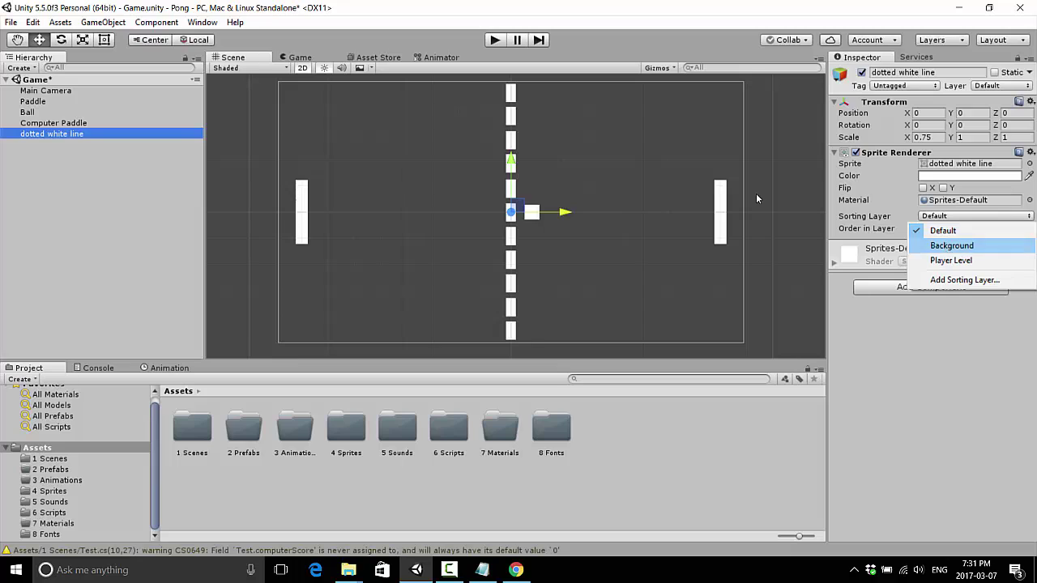
{"action": "key", "text": "Return"}
- Assign Paddle, Ball and Computer Paddle together to the Player Level sorting layer
{"action": "left_click", "coordinate": [95, 124]}
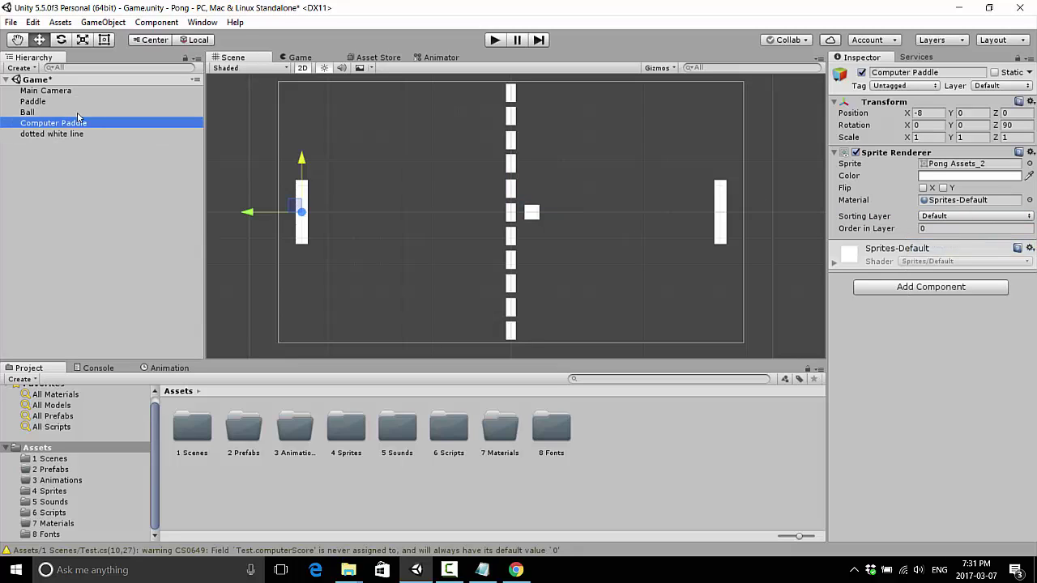
{"action": "left_click", "coordinate": [58, 111], "text": "shift"}
{"action": "left_click", "coordinate": [139, 103], "text": "shift"}
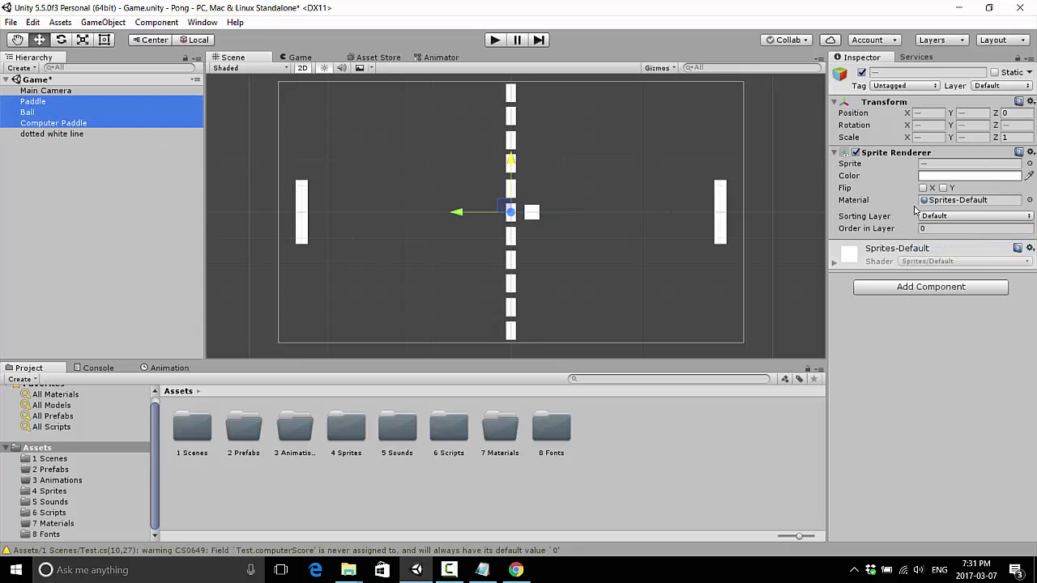
{"action": "left_click", "coordinate": [942, 216]}
{"action": "left_click", "coordinate": [949, 261]}
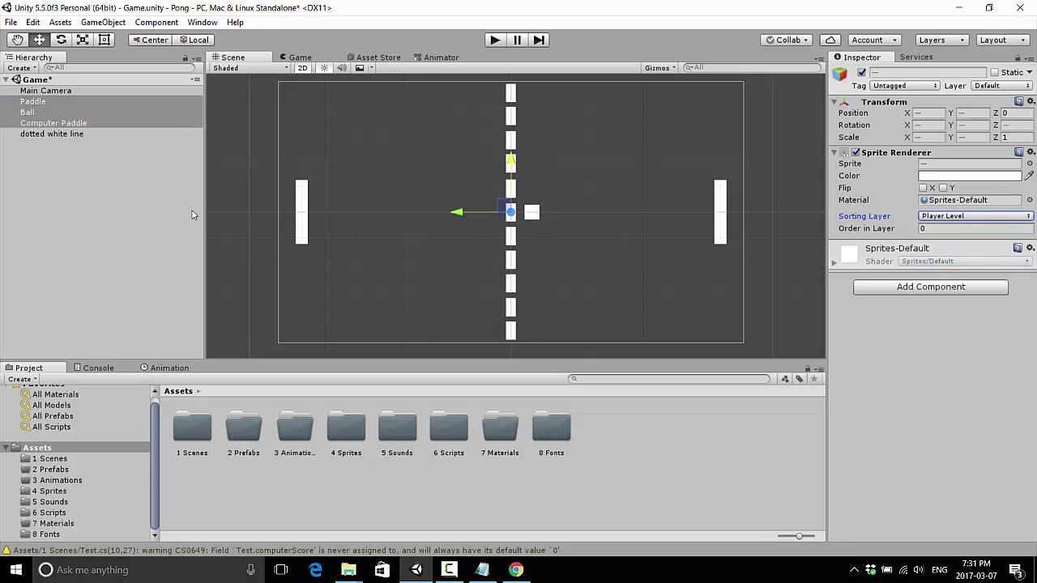
- Move the Ball back to X position 0 on the dotted line and check it in the Game view
{"action": "left_click", "coordinate": [44, 112]}
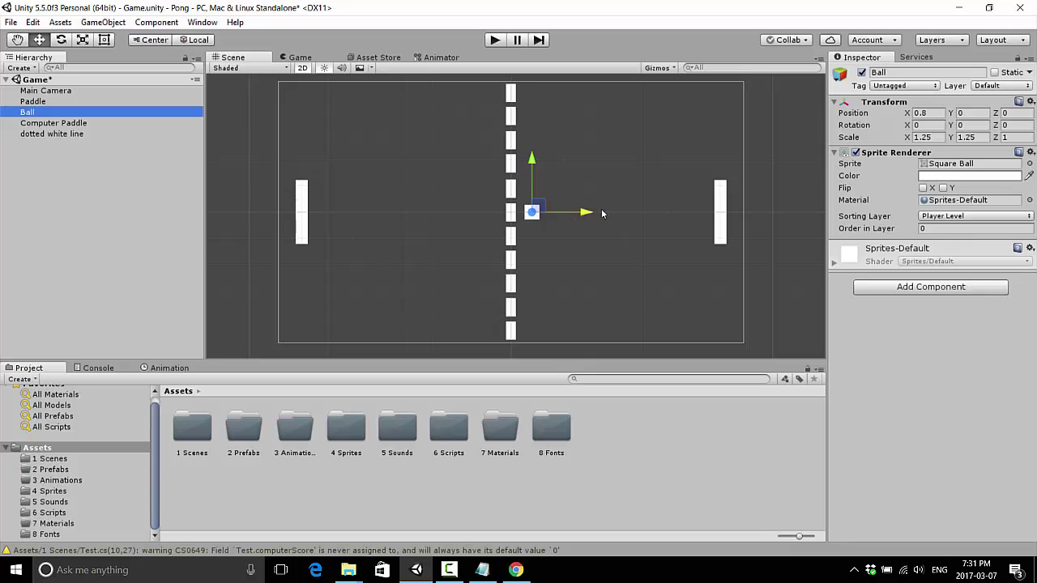
{"action": "left_click_drag", "start_coordinate": [585, 212], "coordinate": [564, 214]}
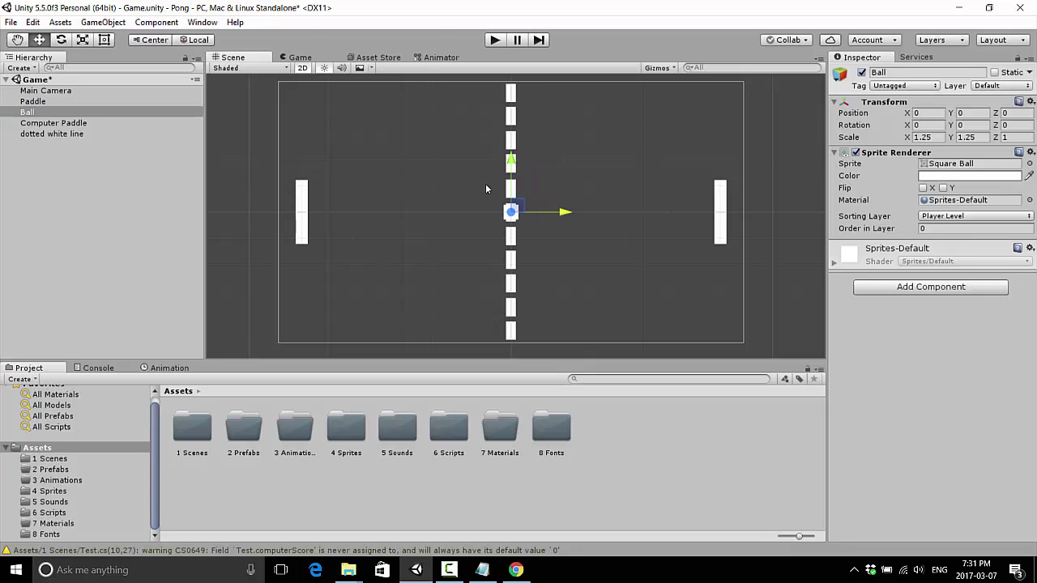
{"action": "left_click", "coordinate": [300, 56]}
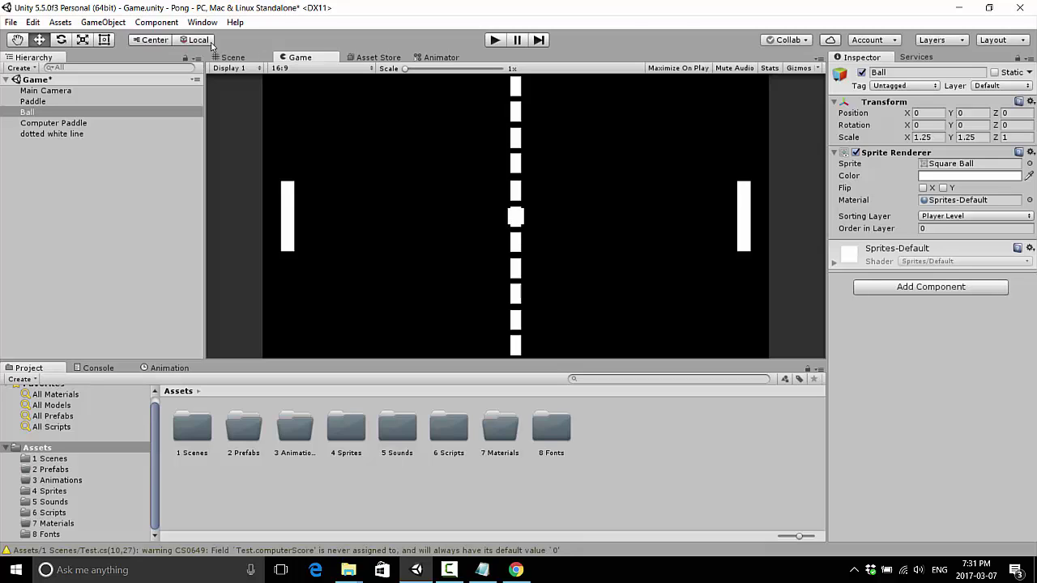
{"action": "left_click", "coordinate": [231, 56]}
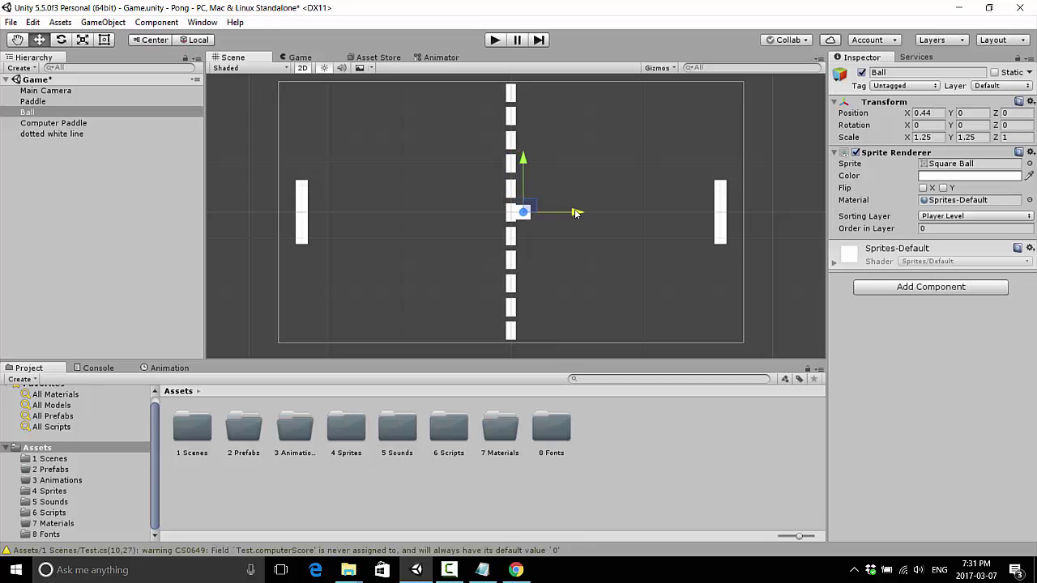
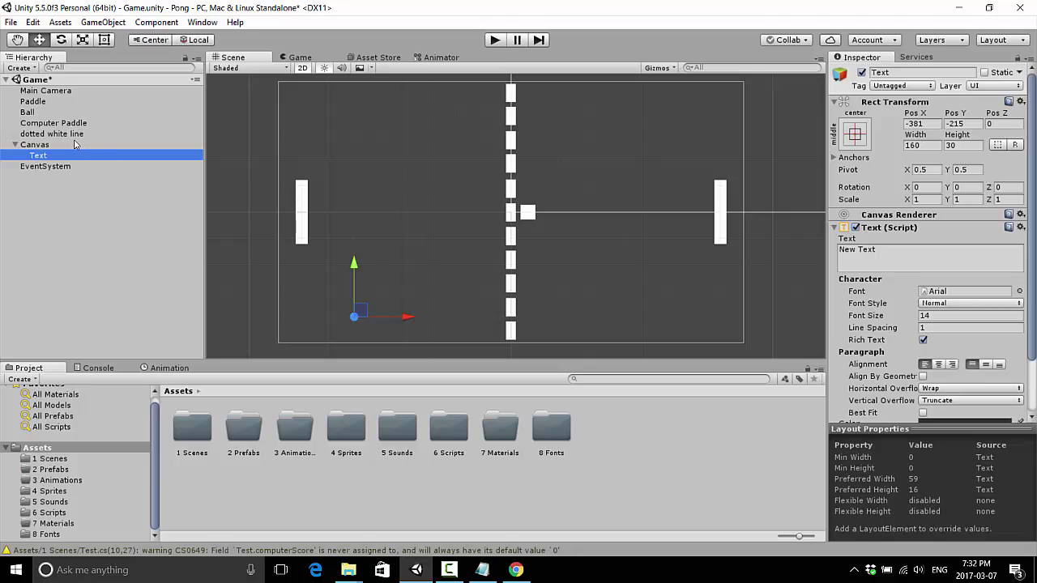
- Set the Canvas render mode to Screen Space - Camera and assign Main Camera as its render camera
{"action": "left_click", "coordinate": [50, 144]}
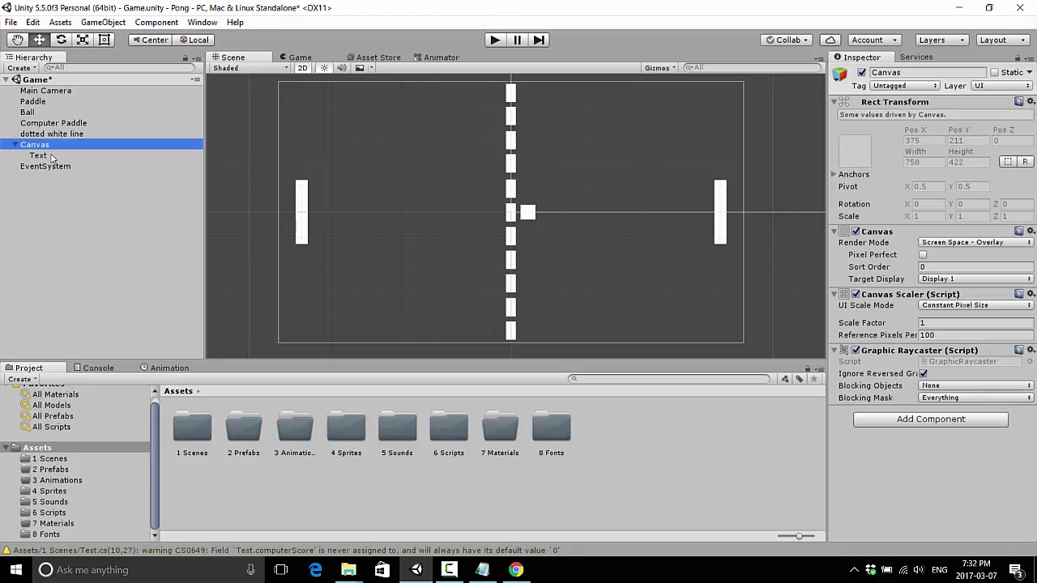
{"action": "double_click", "coordinate": [51, 156]}
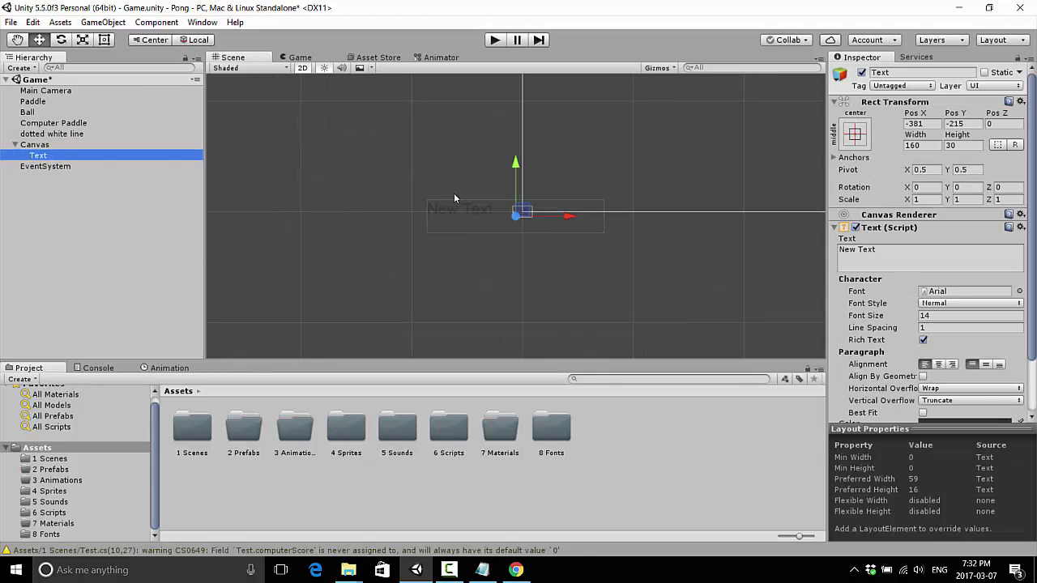
{"action": "scroll", "coordinate": [484, 165], "scroll_direction": "up", "scroll_amount": 5}
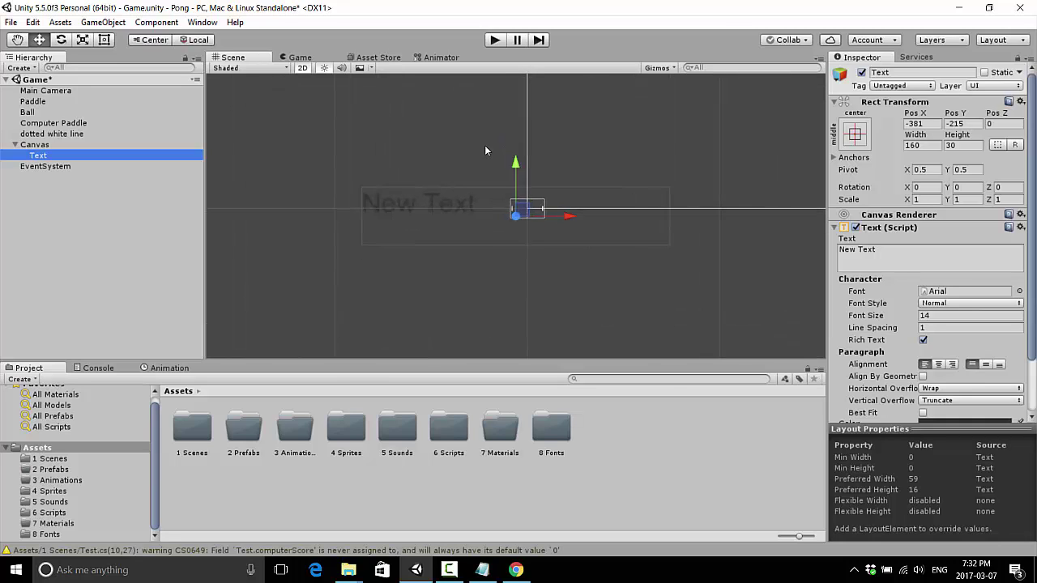
{"action": "left_click", "coordinate": [48, 145]}
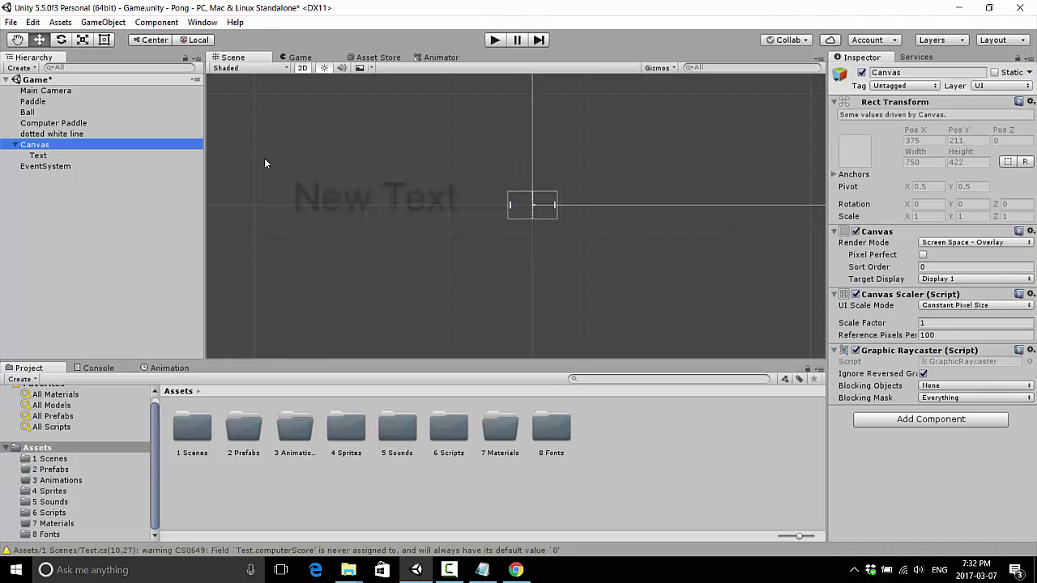
{"action": "left_click", "coordinate": [949, 247]}
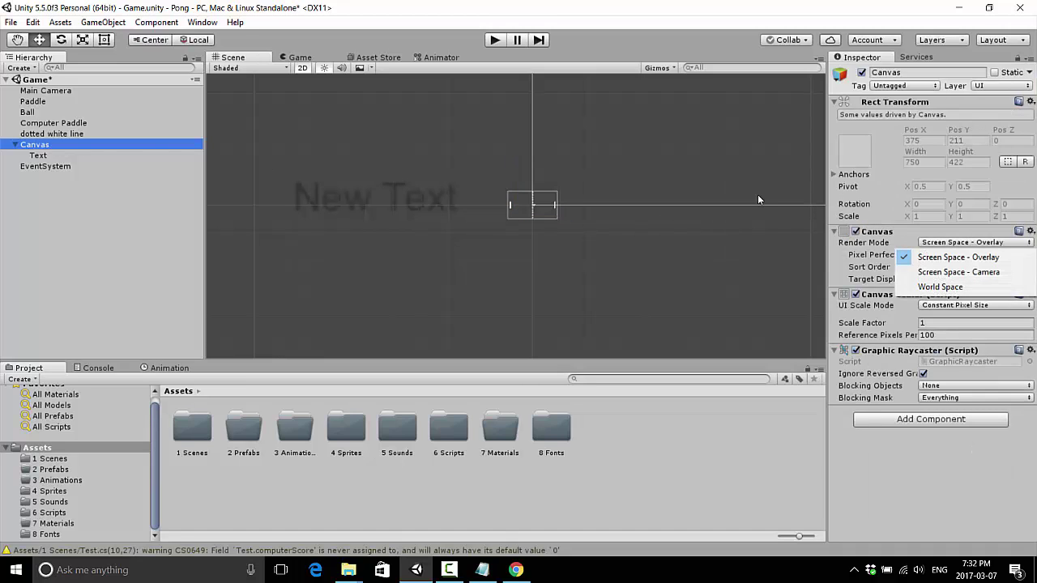
{"action": "left_click", "coordinate": [958, 273]}
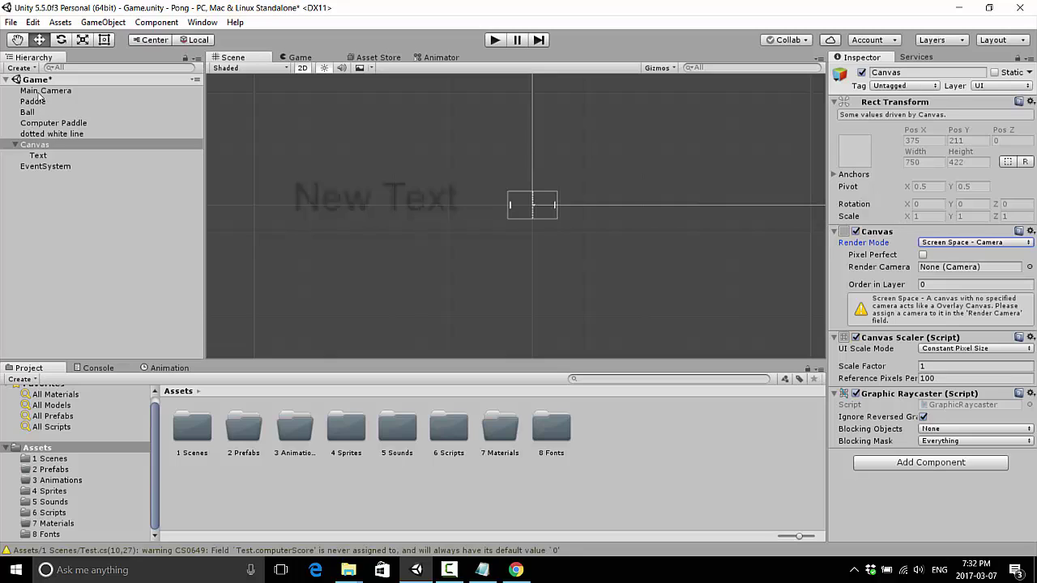
{"action": "left_click_drag", "start_coordinate": [38, 93], "coordinate": [944, 272]}
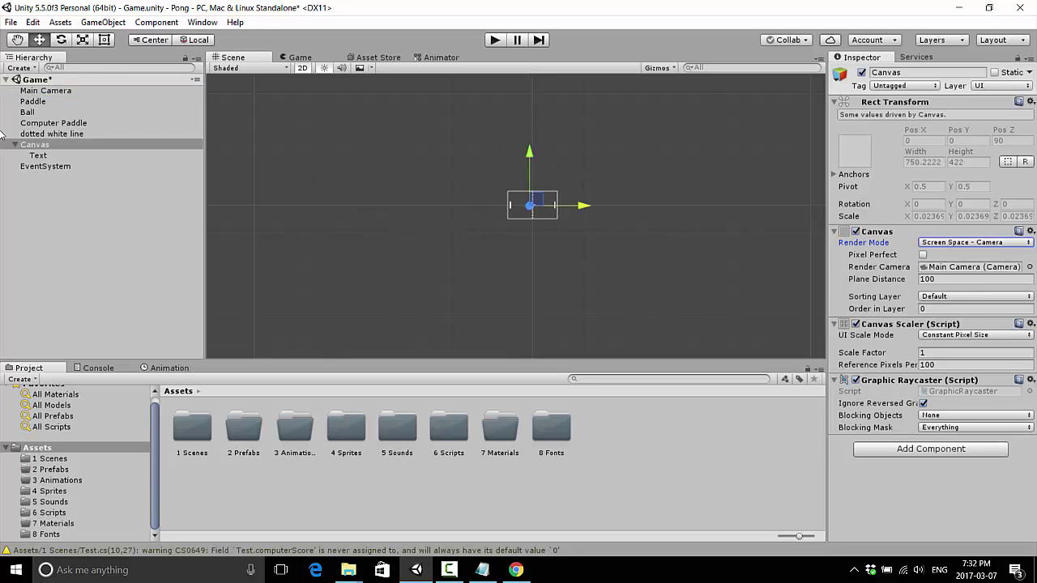
- Move the UI text into the upper left half of the playfield, about X -175, Y 175, and check it in the Game view
{"action": "left_click", "coordinate": [47, 92]}
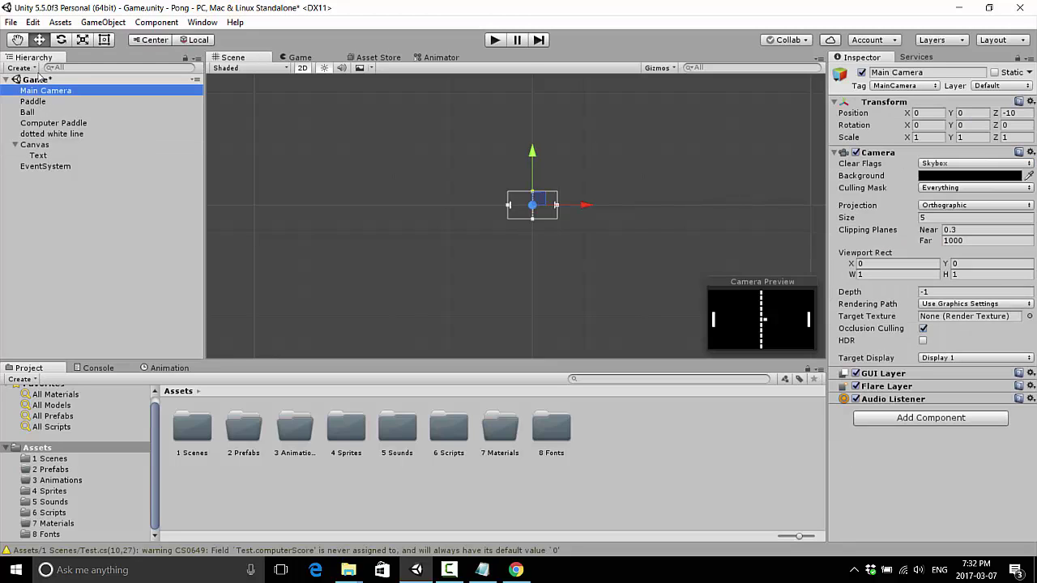
{"action": "scroll", "coordinate": [361, 318], "scroll_direction": "up", "scroll_amount": 2}
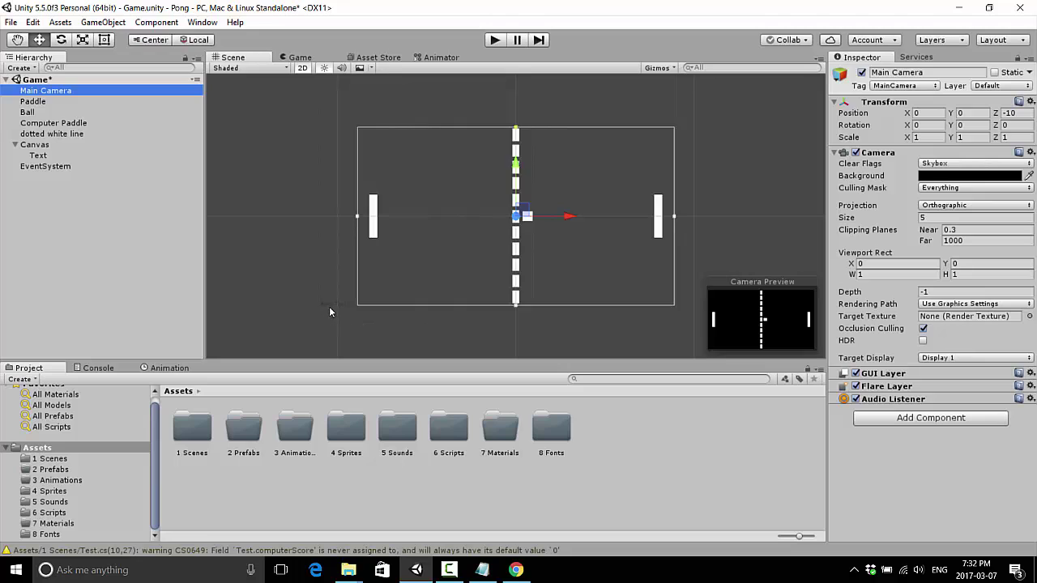
{"action": "scroll", "coordinate": [341, 302], "scroll_direction": "up", "scroll_amount": 3}
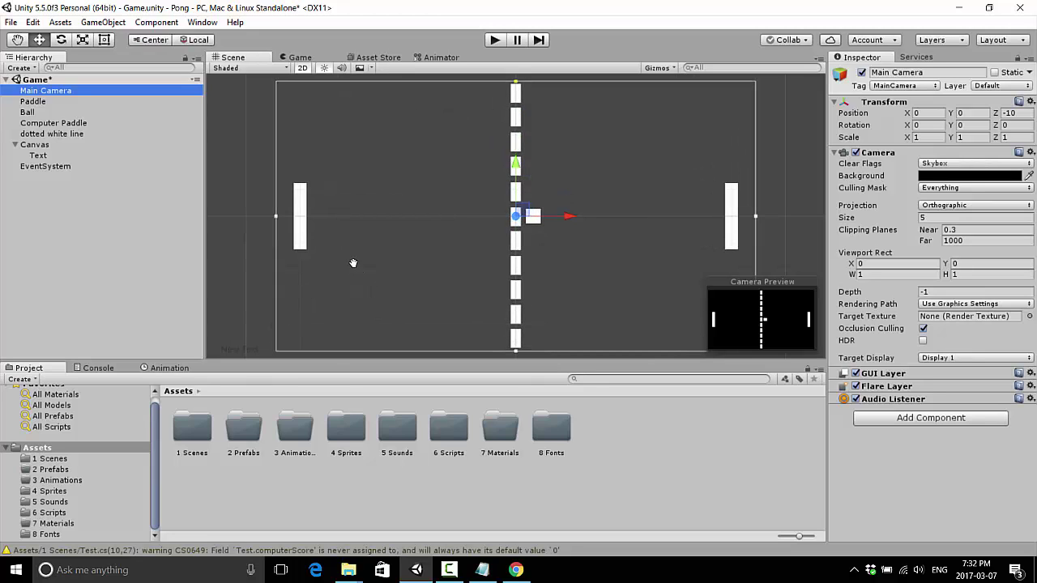
{"action": "scroll", "coordinate": [361, 247], "scroll_direction": "down", "scroll_amount": 2}
{"action": "left_click", "coordinate": [231, 254]}
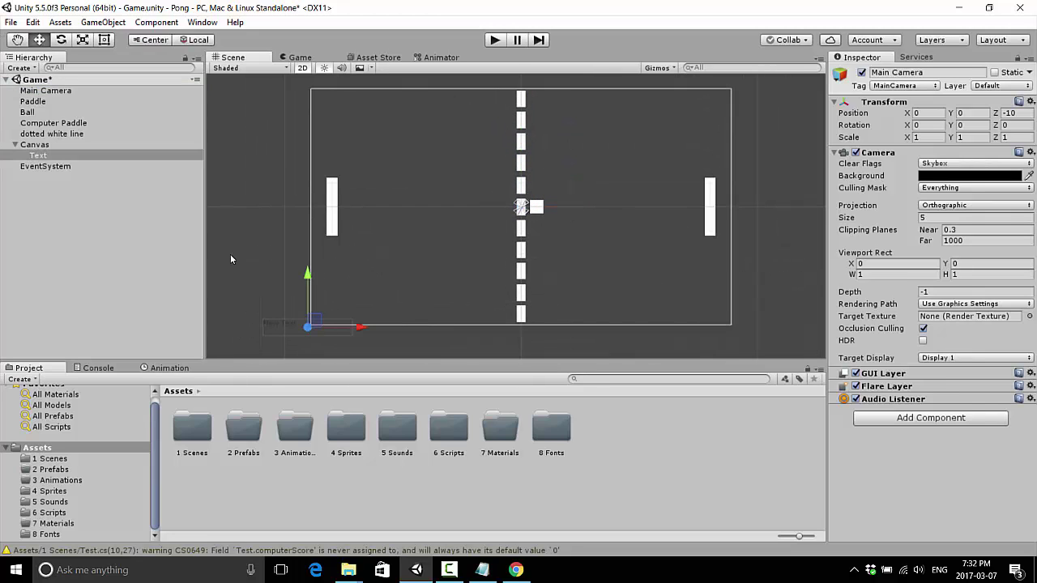
{"action": "left_click_drag", "start_coordinate": [316, 324], "coordinate": [432, 105]}
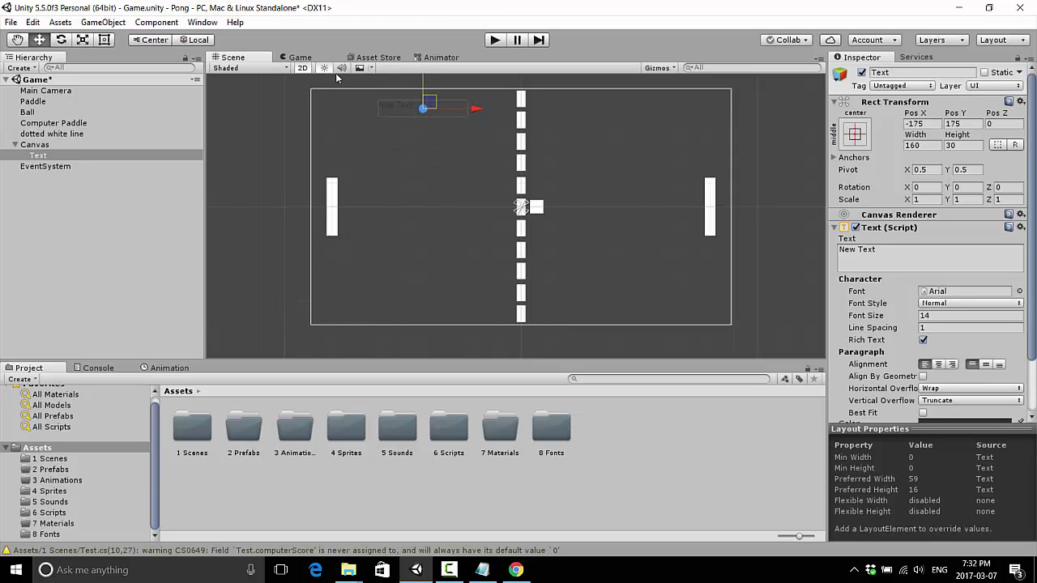
{"action": "left_click", "coordinate": [308, 59]}
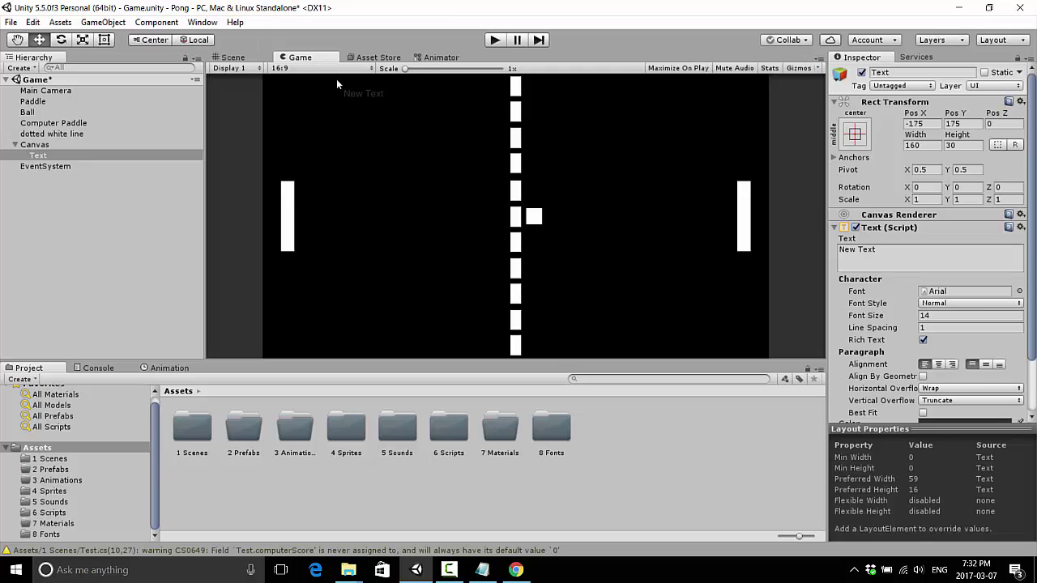
{"action": "left_click", "coordinate": [256, 60]}
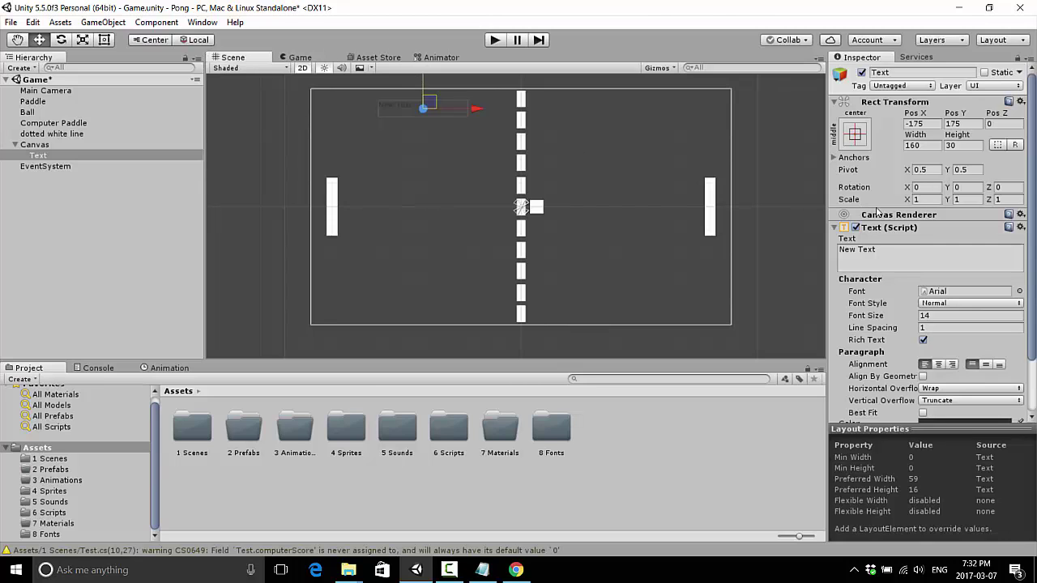
- Rename the Text object under the Canvas as Computer Score
{"action": "left_click", "coordinate": [900, 72]}
{"action": "type", "text": "C"}
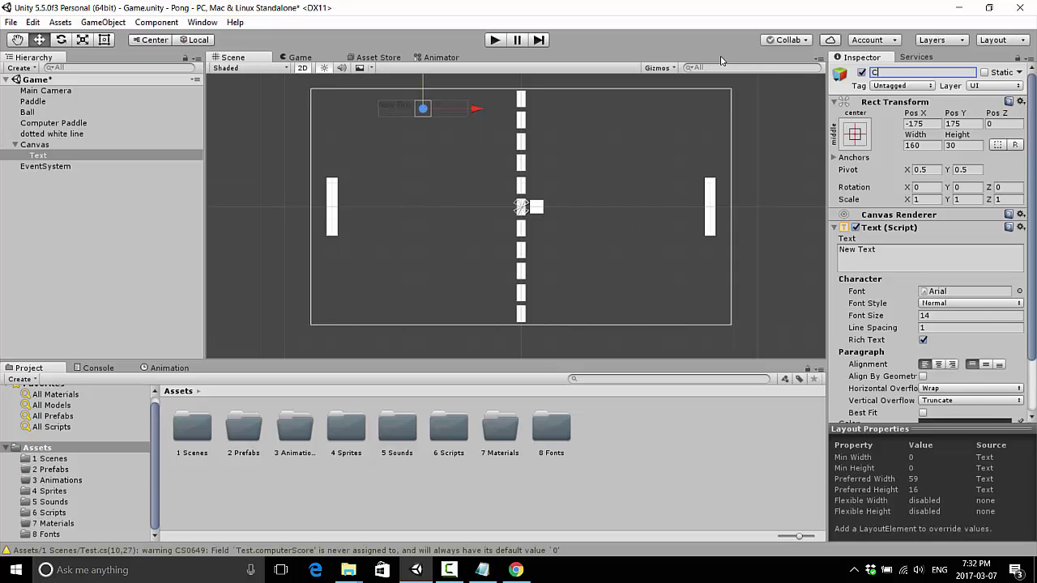
{"action": "type", "text": "omputer Score"}
{"action": "key", "text": "Return"}
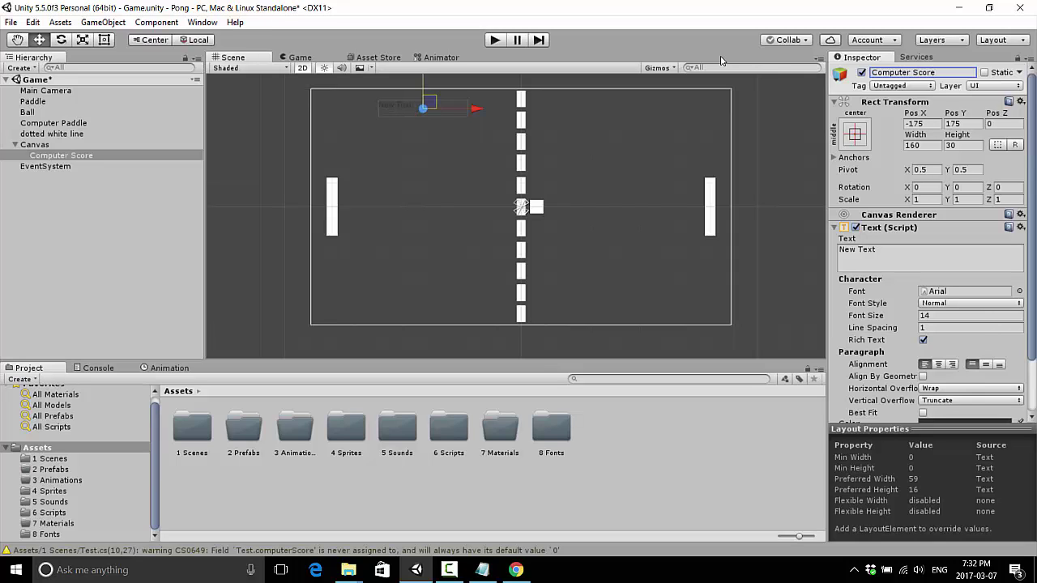
- Replace the Computer Score text with 0 and centre it horizontally and vertically
{"action": "left_click", "coordinate": [918, 256]}
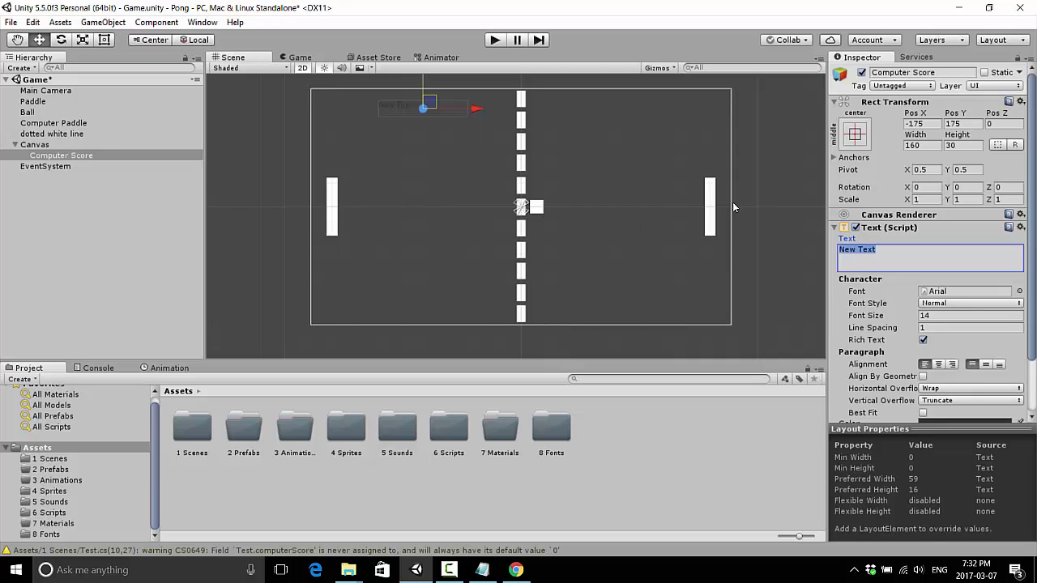
{"action": "type", "text": "0"}
{"action": "key", "text": "Return"}
{"action": "scroll", "coordinate": [930, 304], "scroll_direction": "down", "scroll_amount": 2}
{"action": "left_click", "coordinate": [939, 323]}
{"action": "left_click", "coordinate": [985, 323]}
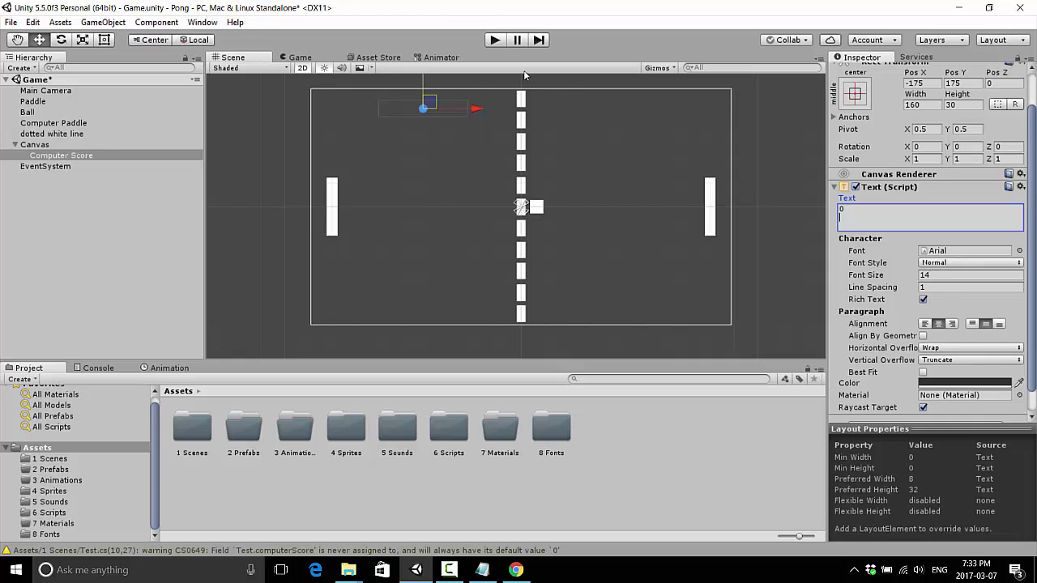
- Resize the Computer Score text box with the Rect tool to about 135 wide and 162 high
{"action": "left_click", "coordinate": [104, 40]}
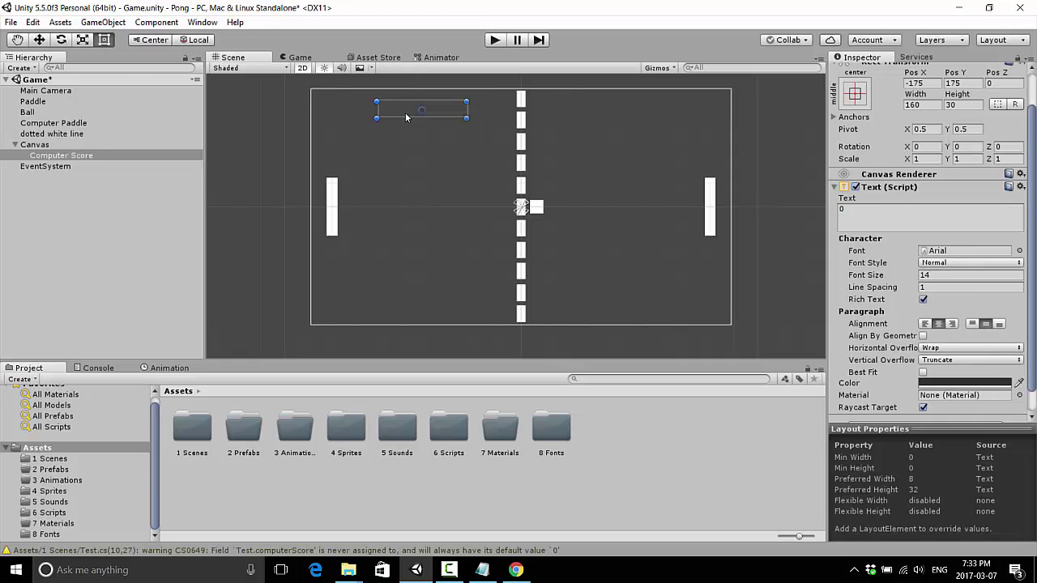
{"action": "left_click_drag", "start_coordinate": [417, 120], "coordinate": [417, 192]}
{"action": "left_click_drag", "start_coordinate": [472, 148], "coordinate": [459, 147]}
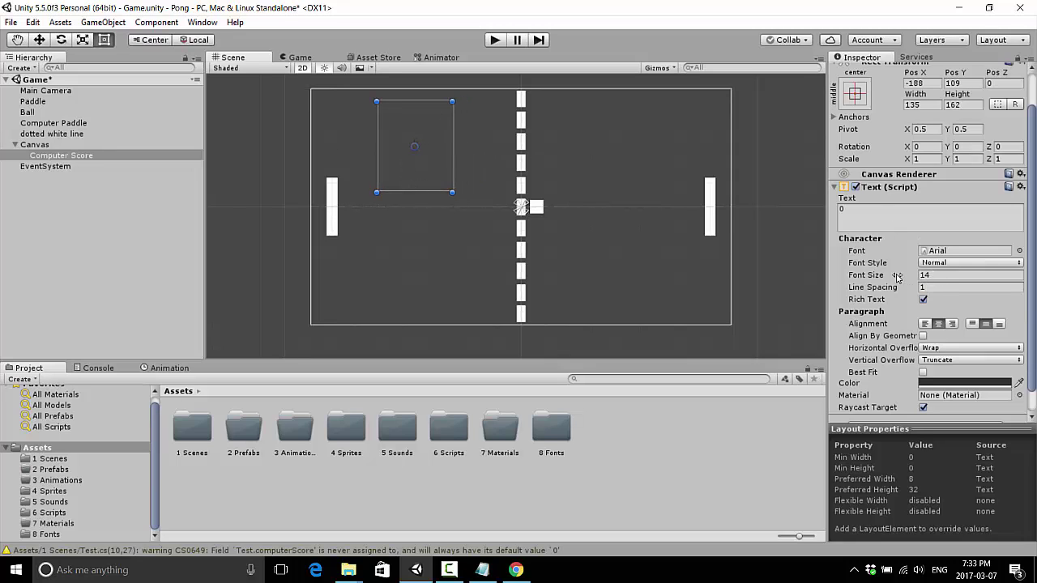
- Colour the Computer Score text white and set its font size to 67
{"action": "left_click", "coordinate": [937, 384]}
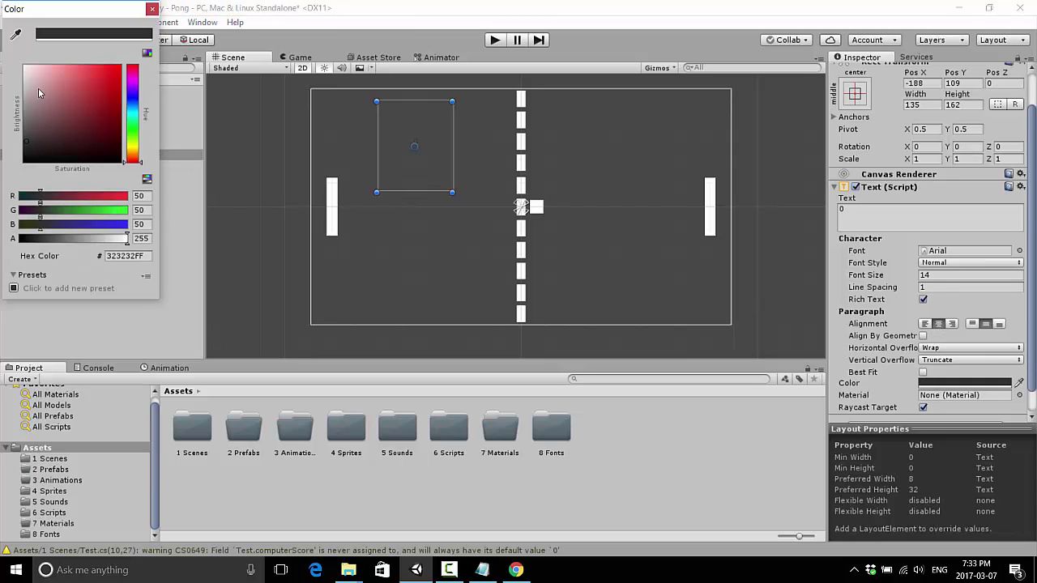
{"action": "left_click_drag", "start_coordinate": [39, 93], "coordinate": [6, 50]}
{"action": "left_click", "coordinate": [150, 9]}
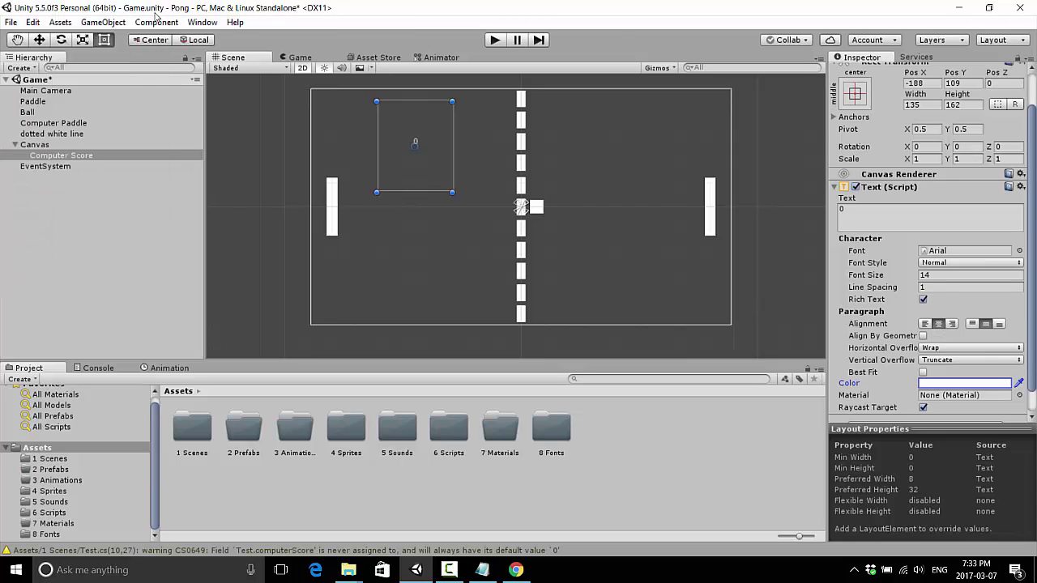
{"action": "left_click", "coordinate": [892, 278]}
{"action": "left_click_drag", "start_coordinate": [891, 278], "coordinate": [930, 289]}
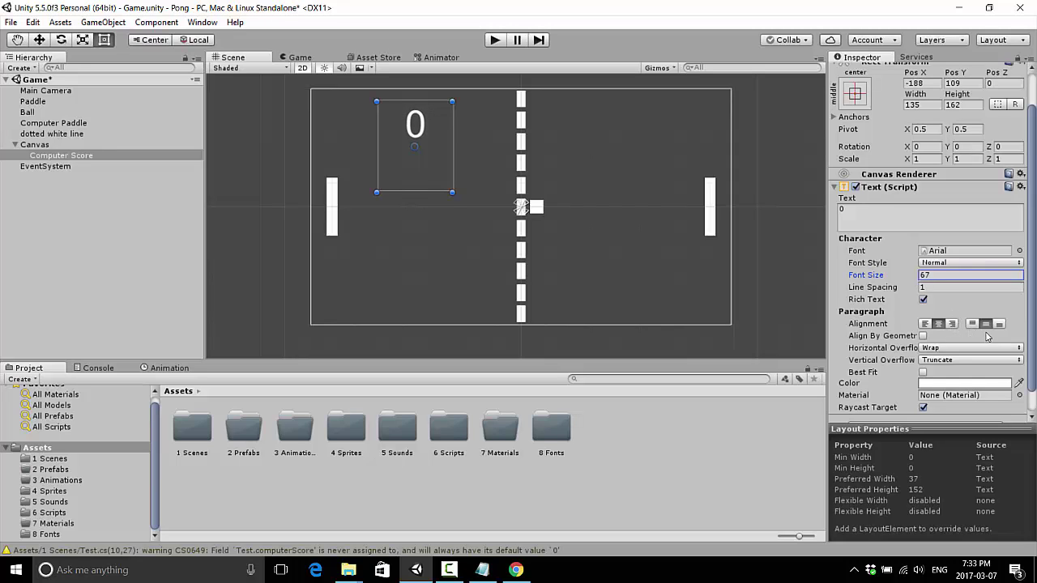
- Resize the Computer Score text box to about 185 by 112, keeping the text vertically centred
{"action": "left_click", "coordinate": [999, 324]}
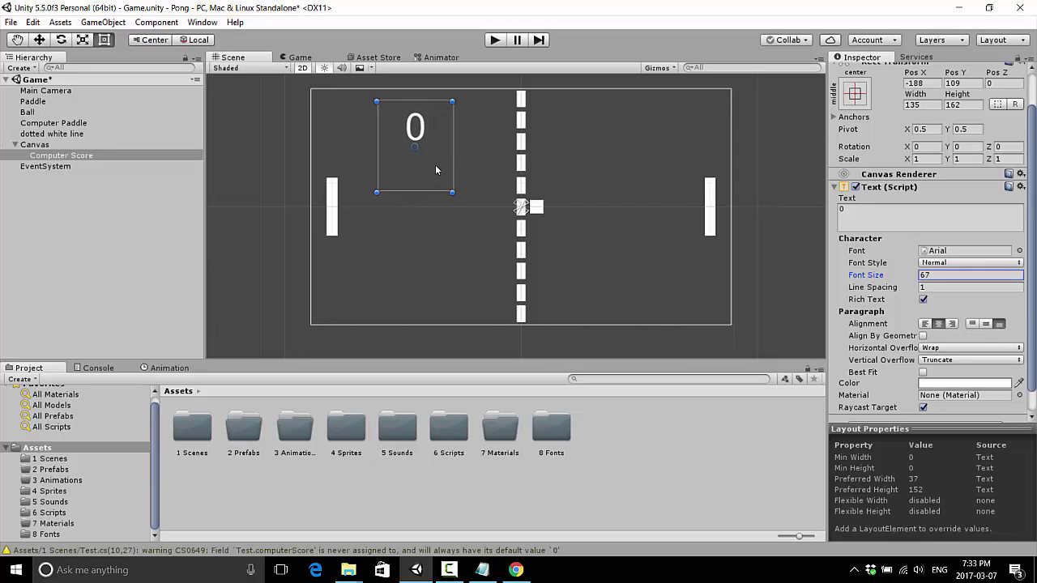
{"action": "mouse_move", "coordinate": [452, 159]}
{"action": "left_mouse_down"}
{"action": "mouse_move", "coordinate": [485, 159]}
{"action": "mouse_move", "coordinate": [460, 165]}
{"action": "mouse_move", "coordinate": [464, 172]}
{"action": "left_mouse_up"}
{"action": "left_click", "coordinate": [983, 323]}
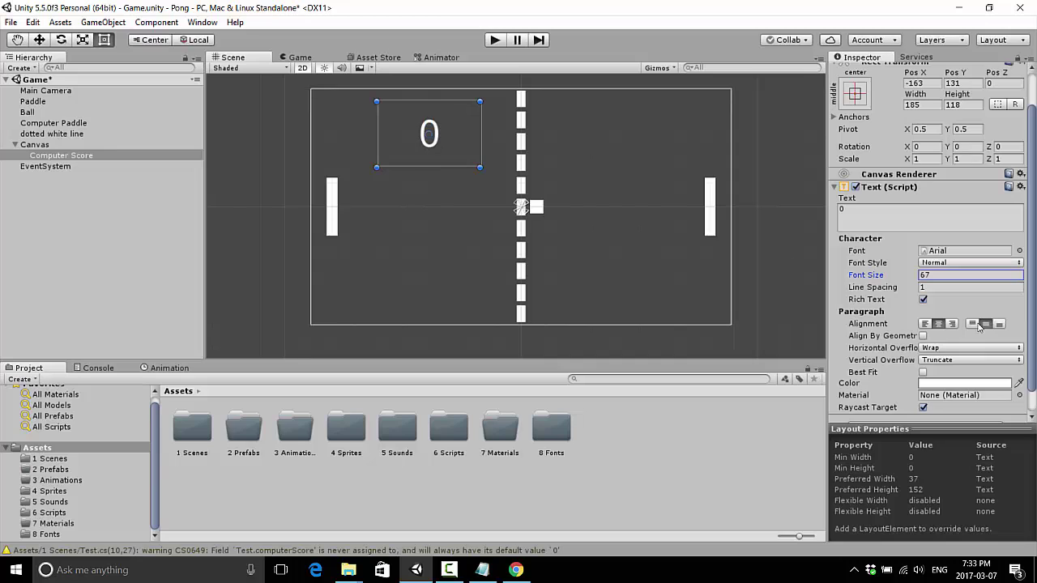
{"action": "left_click_drag", "start_coordinate": [446, 167], "coordinate": [407, 163]}
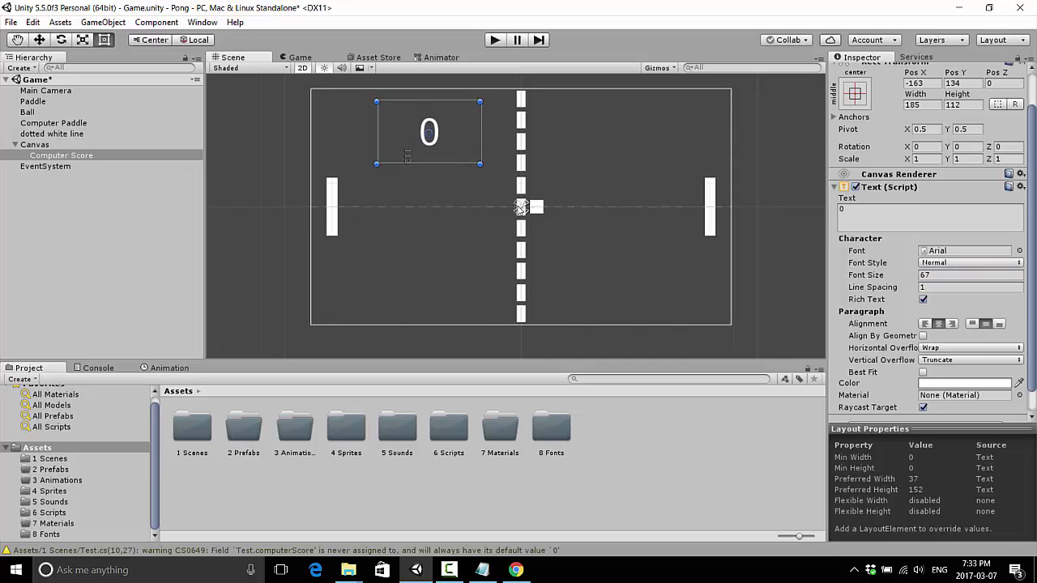
- Change the Computer Score font to retro at size 138 and extend its text box to about 170 high
{"action": "left_click", "coordinate": [1020, 252]}
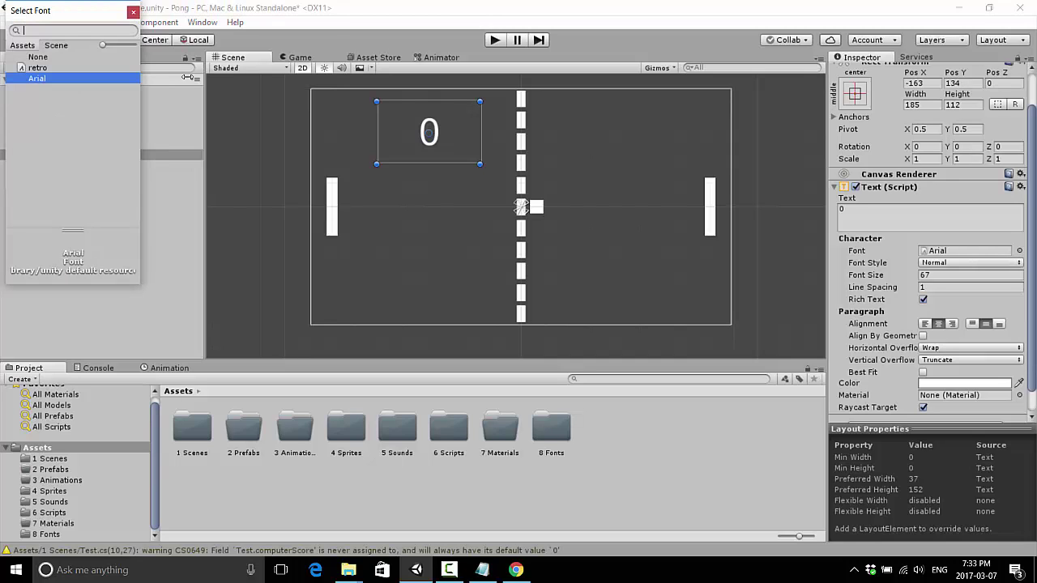
{"action": "left_click", "coordinate": [60, 69]}
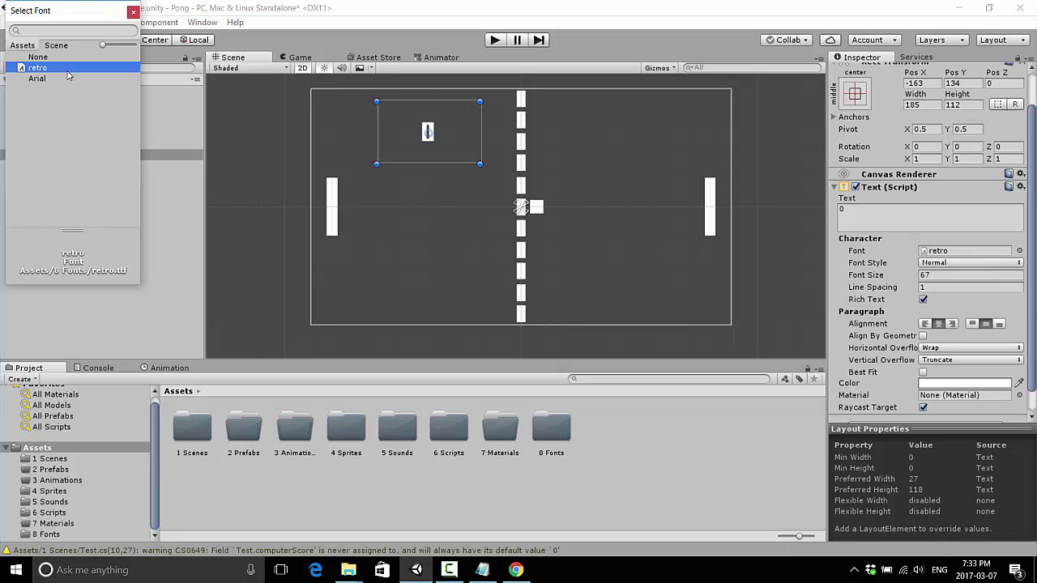
{"action": "left_click", "coordinate": [133, 12]}
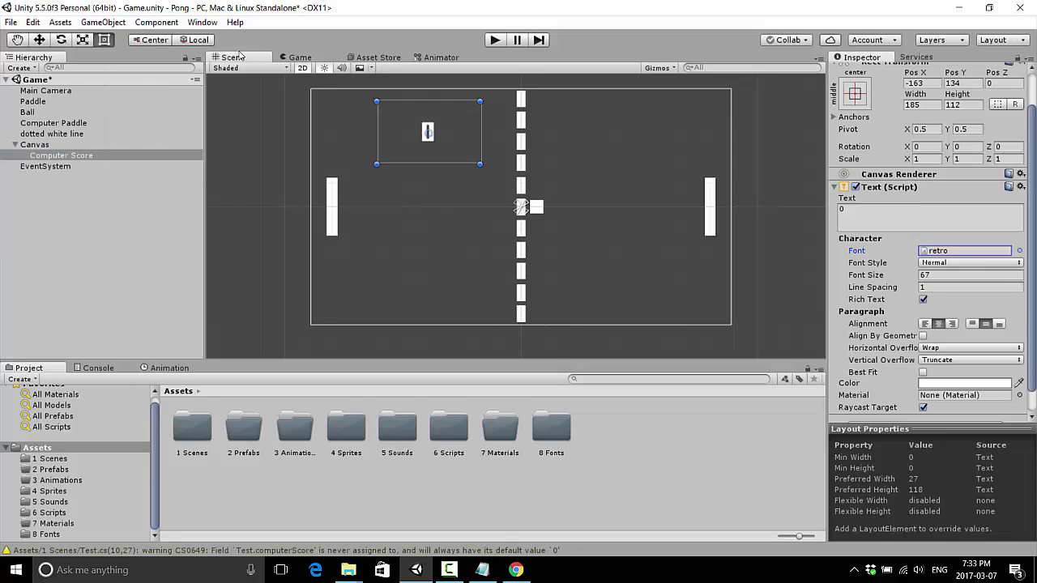
{"action": "left_click_drag", "start_coordinate": [881, 276], "coordinate": [938, 279]}
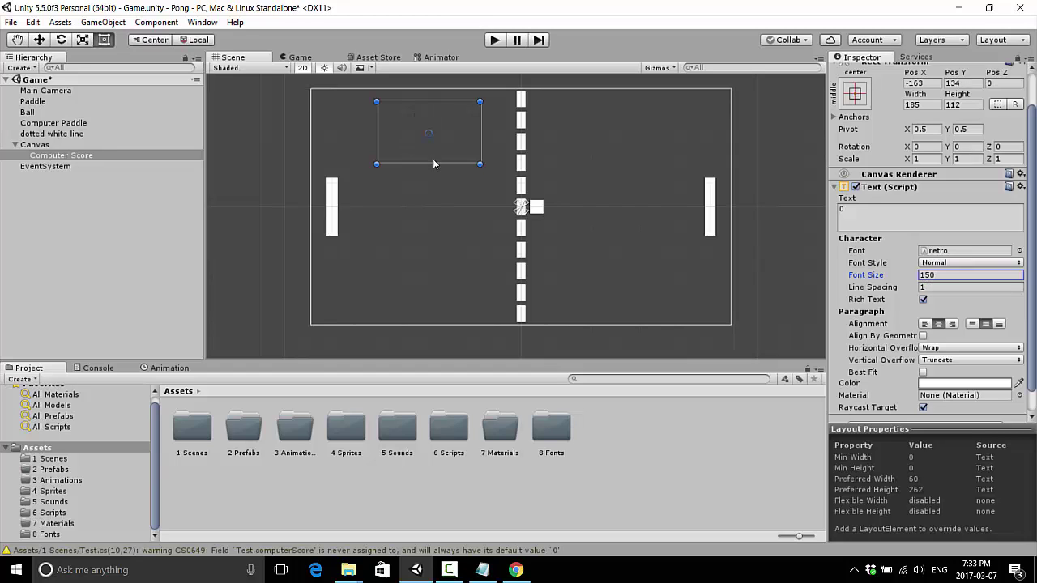
{"action": "left_click_drag", "start_coordinate": [433, 165], "coordinate": [433, 196]}
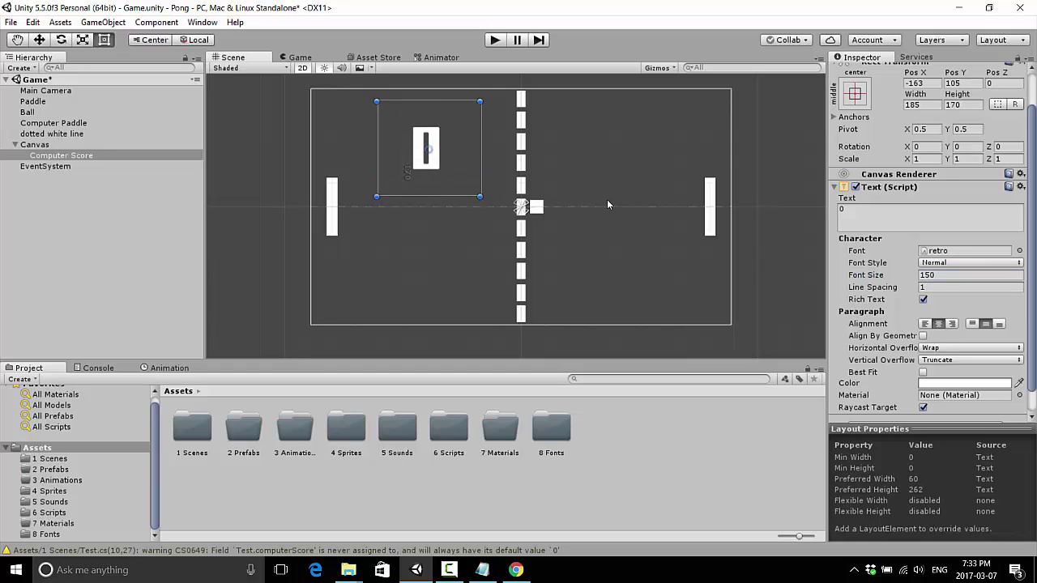
{"action": "mouse_move", "coordinate": [874, 277]}
{"action": "left_mouse_down"}
{"action": "mouse_move", "coordinate": [893, 277]}
{"action": "mouse_move", "coordinate": [865, 281]}
{"action": "left_mouse_up"}
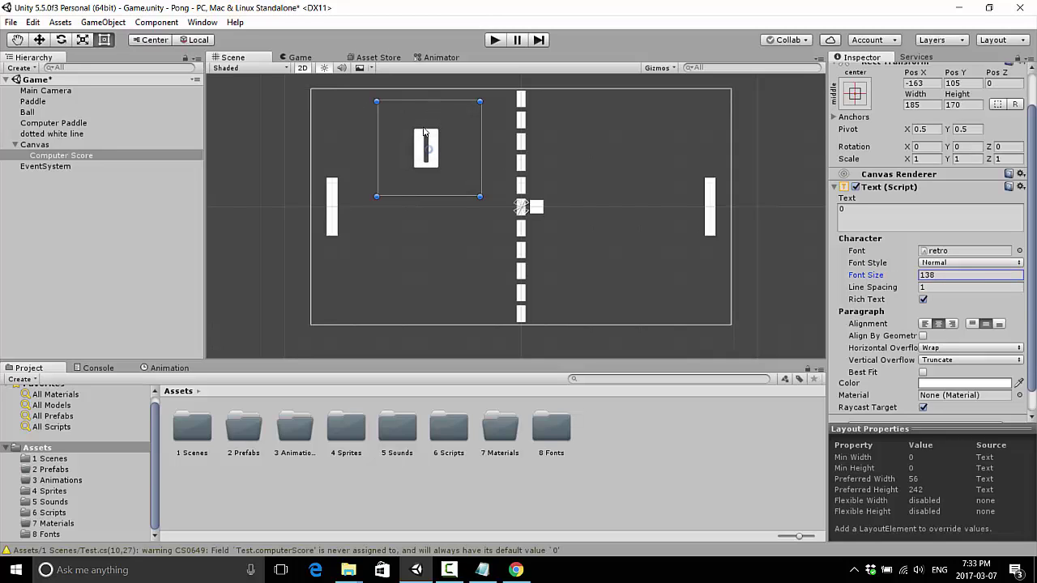
- Resize the Computer Score text box to about 200 by 158 and move it up to about X -179, Y 162
{"action": "mouse_move", "coordinate": [481, 197]}
{"action": "left_mouse_down"}
{"action": "mouse_move", "coordinate": [462, 188]}
{"action": "mouse_move", "coordinate": [487, 188]}
{"action": "left_mouse_up"}
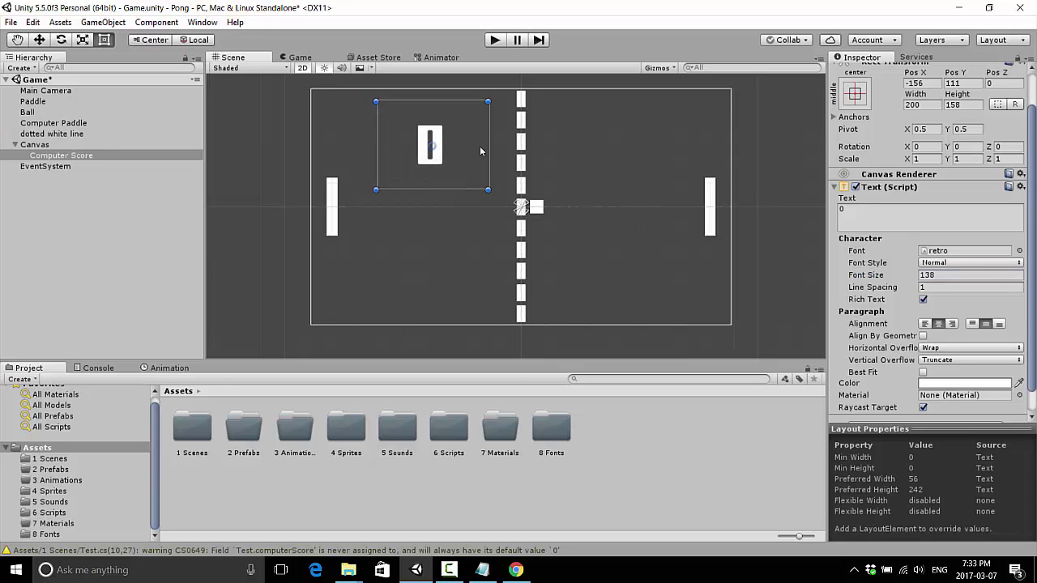
{"action": "key", "text": "w"}
{"action": "left_click_drag", "start_coordinate": [438, 143], "coordinate": [426, 116]}
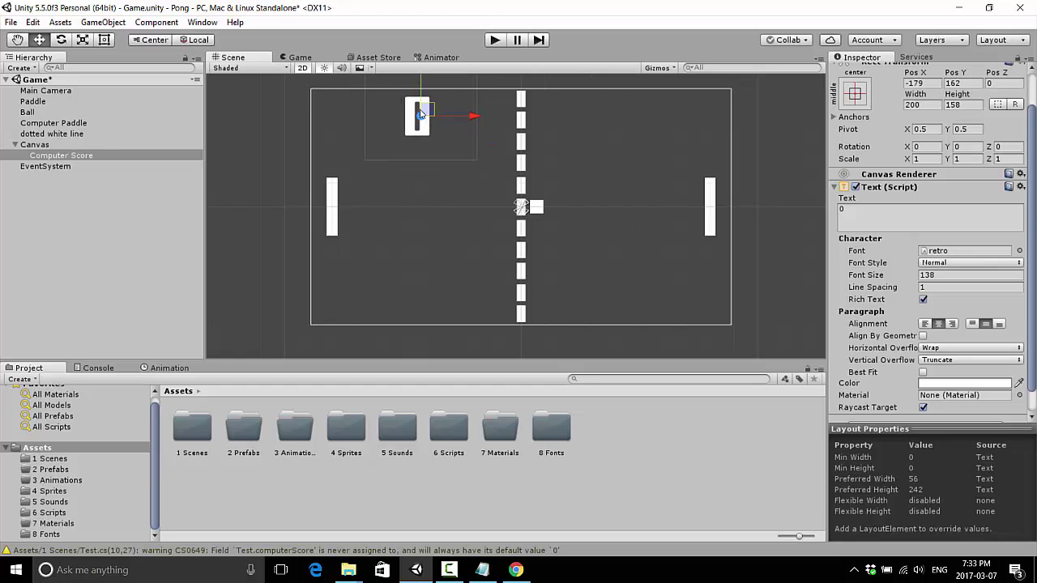
- Duplicate the Computer Score text and move the copy across the centre line to about X 205
{"action": "left_click", "coordinate": [64, 154]}
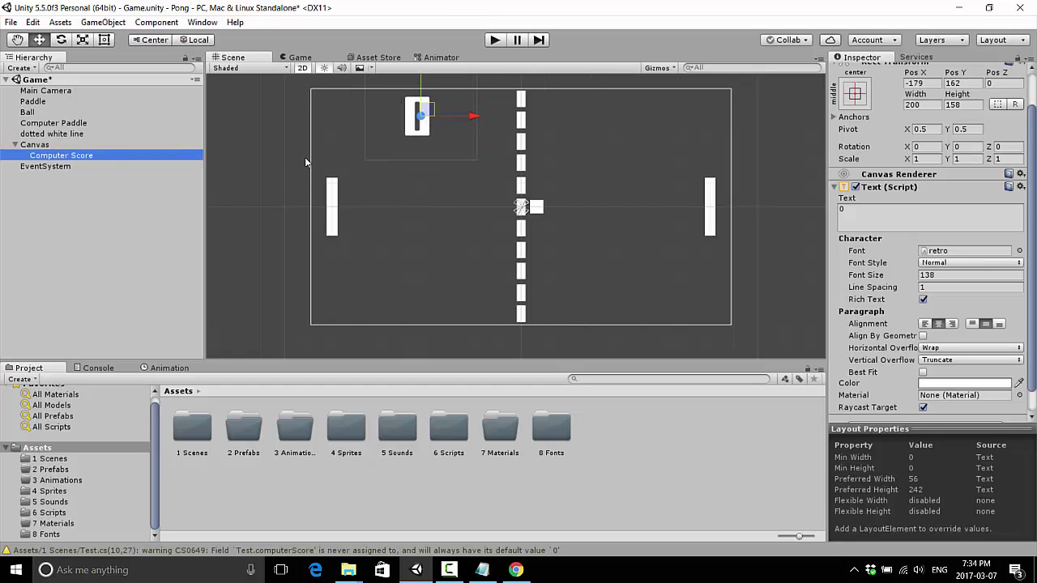
{"action": "left_click", "coordinate": [411, 151]}
{"action": "key", "text": "ctrl+d"}
{"action": "left_click_drag", "start_coordinate": [478, 119], "coordinate": [686, 126]}
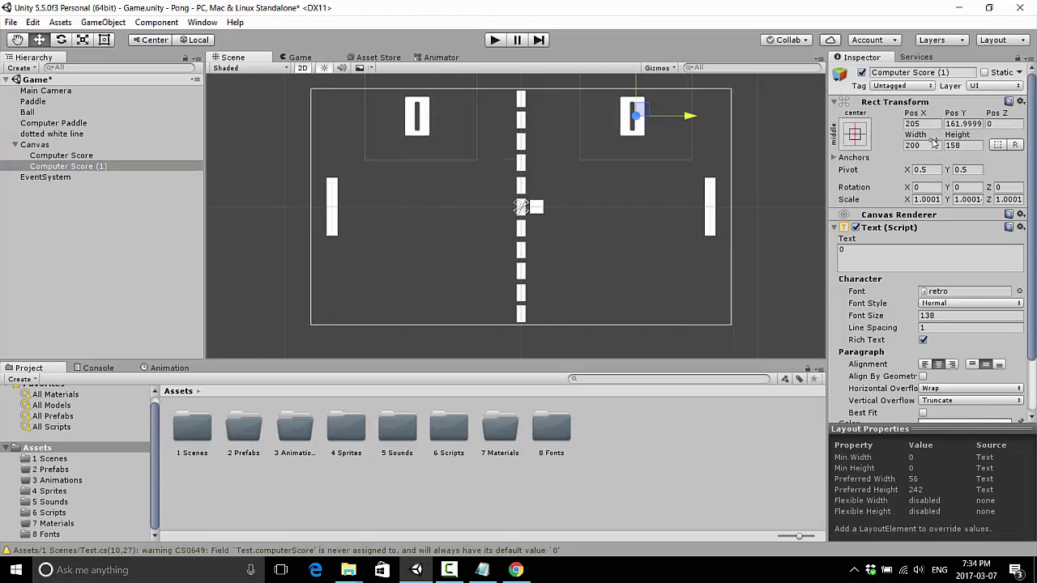
{"action": "left_click", "coordinate": [60, 155]}
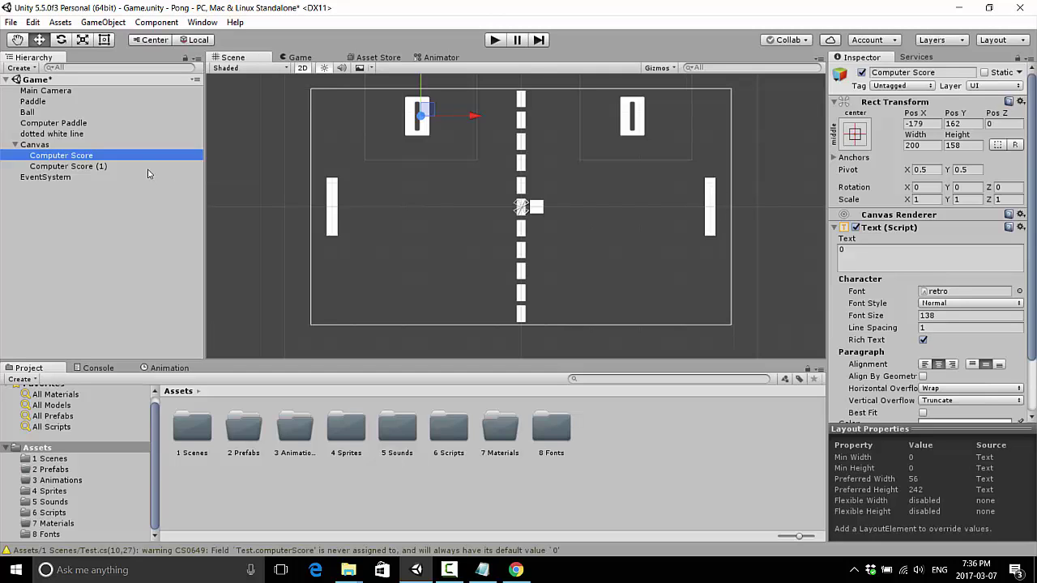
- Check how the scores scale in the Game view, and set the Canvas's UI scale mode to Scale With Screen Size
{"action": "left_click", "coordinate": [55, 146]}
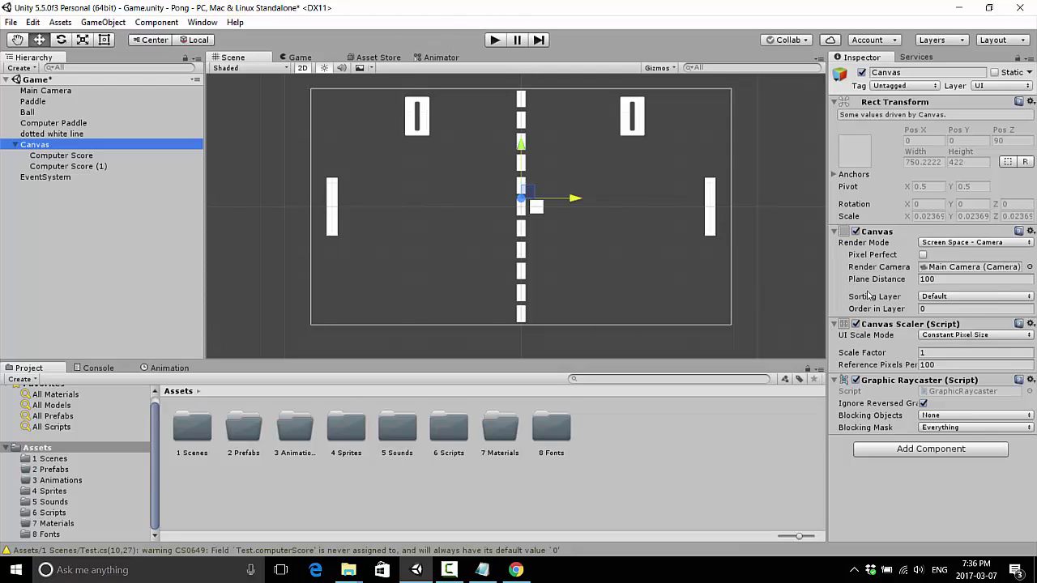
{"action": "left_click", "coordinate": [299, 57]}
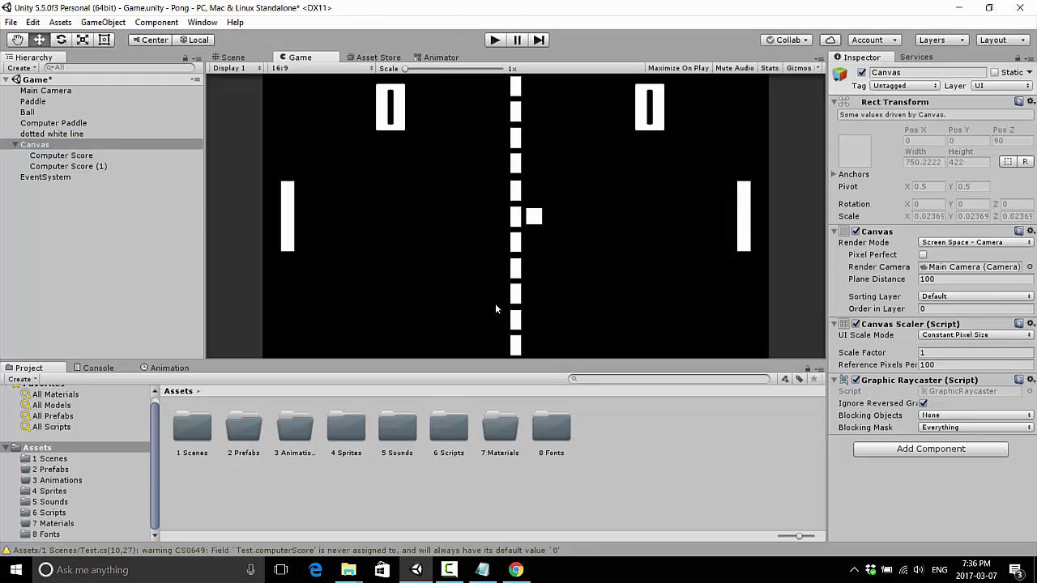
{"action": "left_click_drag", "start_coordinate": [543, 361], "coordinate": [598, 369]}
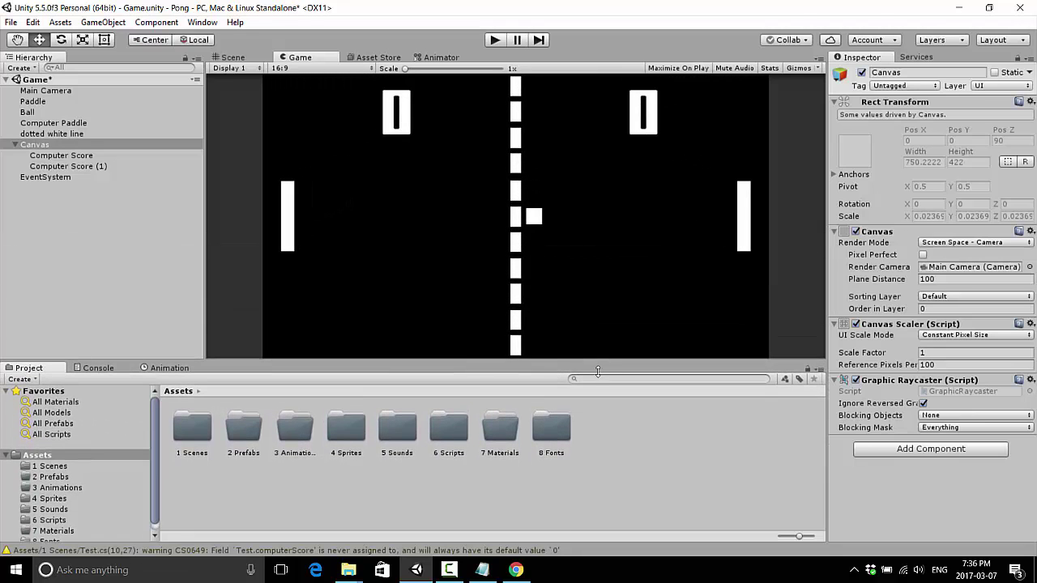
{"action": "left_click", "coordinate": [962, 341]}
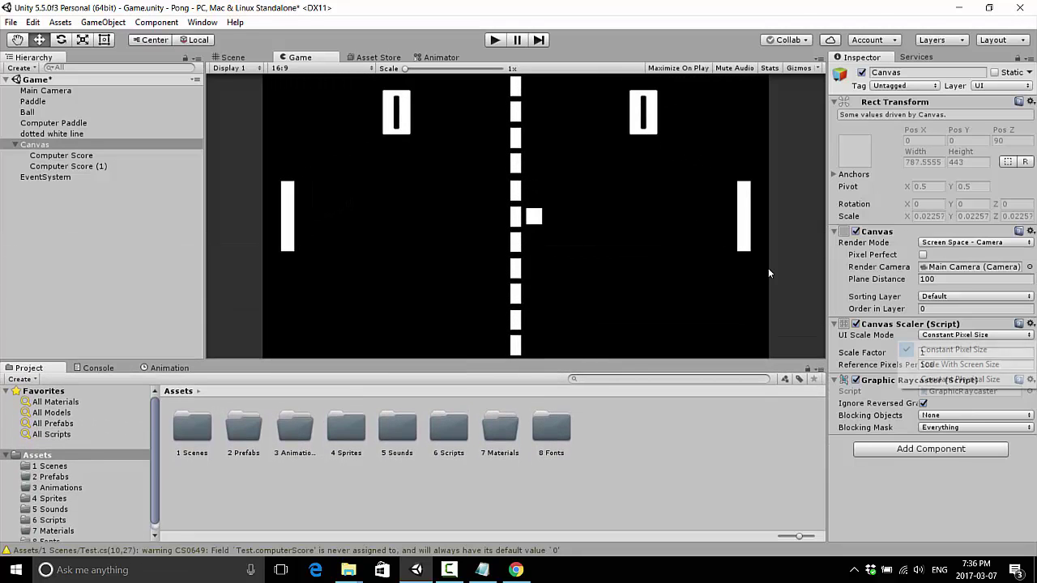
{"action": "left_click", "coordinate": [960, 365]}
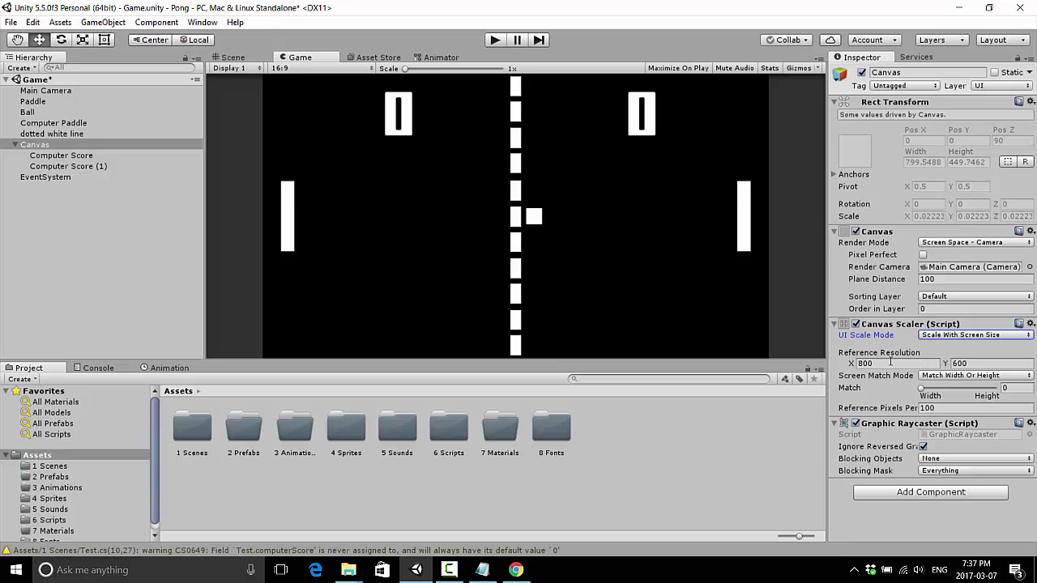
- Set the Canvas Scaler's screen match mode to Shrink and test the score scaling by resizing the Game view
{"action": "left_click", "coordinate": [934, 377]}
{"action": "key", "text": "Down"}
{"action": "key", "text": "Down"}
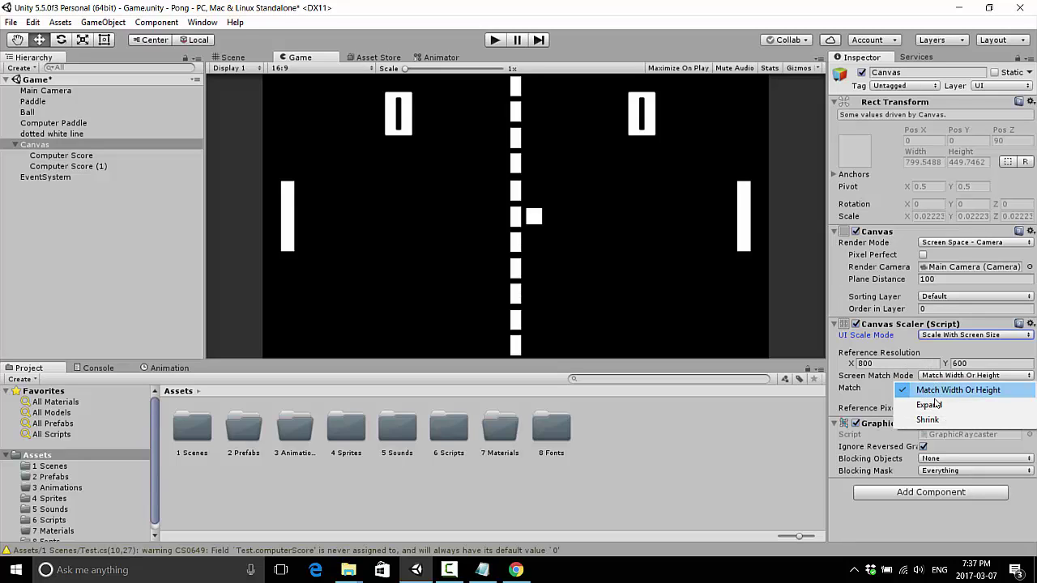
{"action": "key", "text": "Return"}
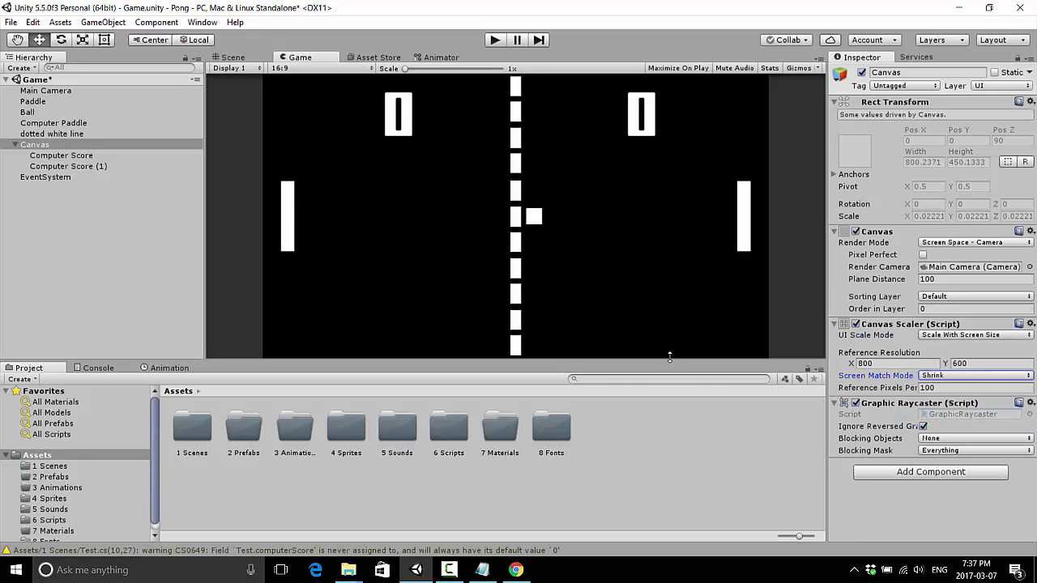
{"action": "left_click_drag", "start_coordinate": [674, 361], "coordinate": [708, 330]}
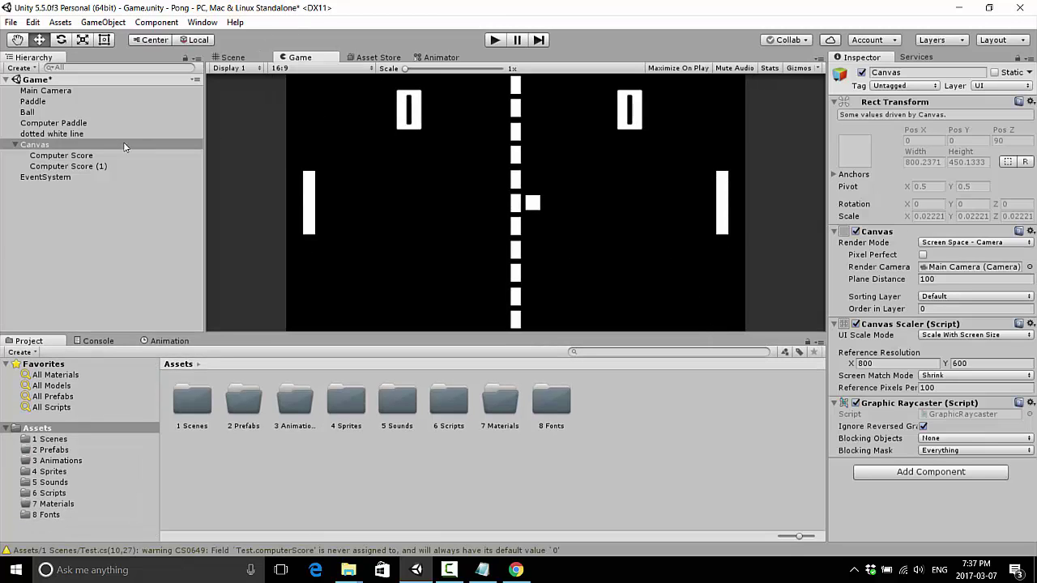
- Rename the duplicated score text as Player Score
{"action": "left_click", "coordinate": [65, 167]}
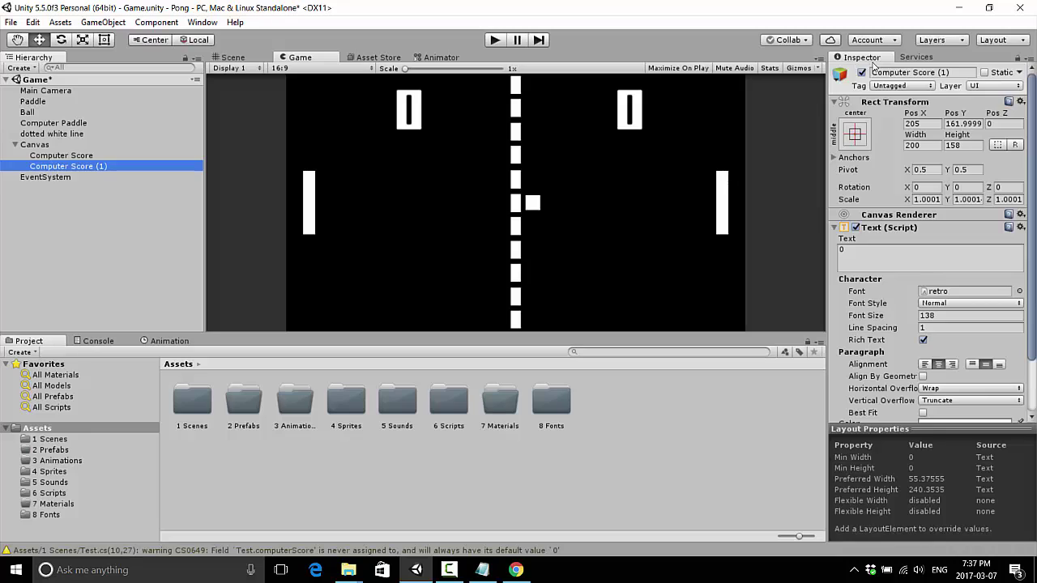
{"action": "left_click", "coordinate": [889, 72]}
{"action": "type", "text": "Playe"}
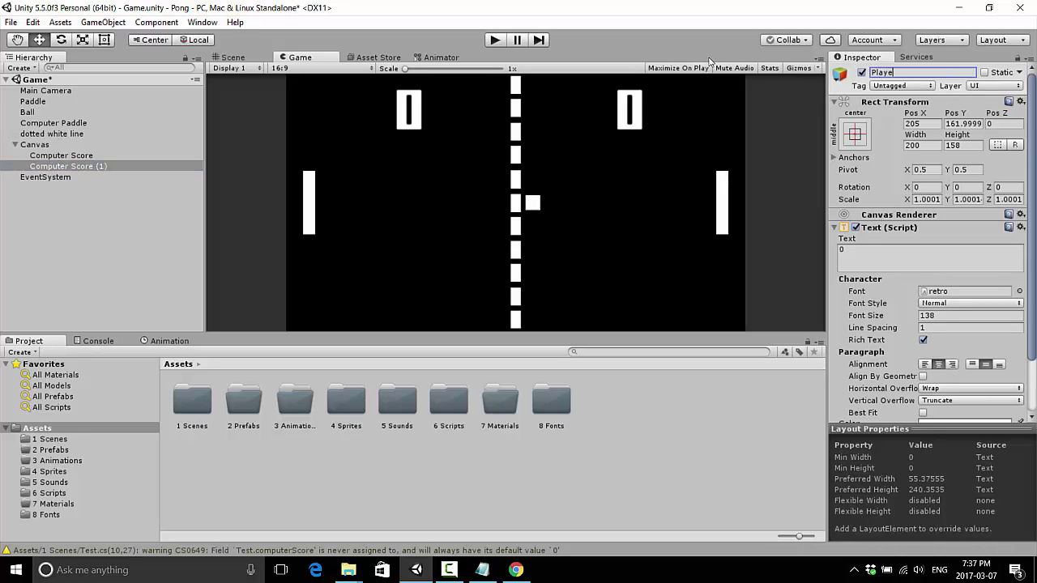
{"action": "type", "text": "r Score"}
{"action": "key", "text": "Return"}
- Collapse the Canvas in the hierarchy and move the dotted white line directly below Main Camera
{"action": "left_click", "coordinate": [14, 145]}
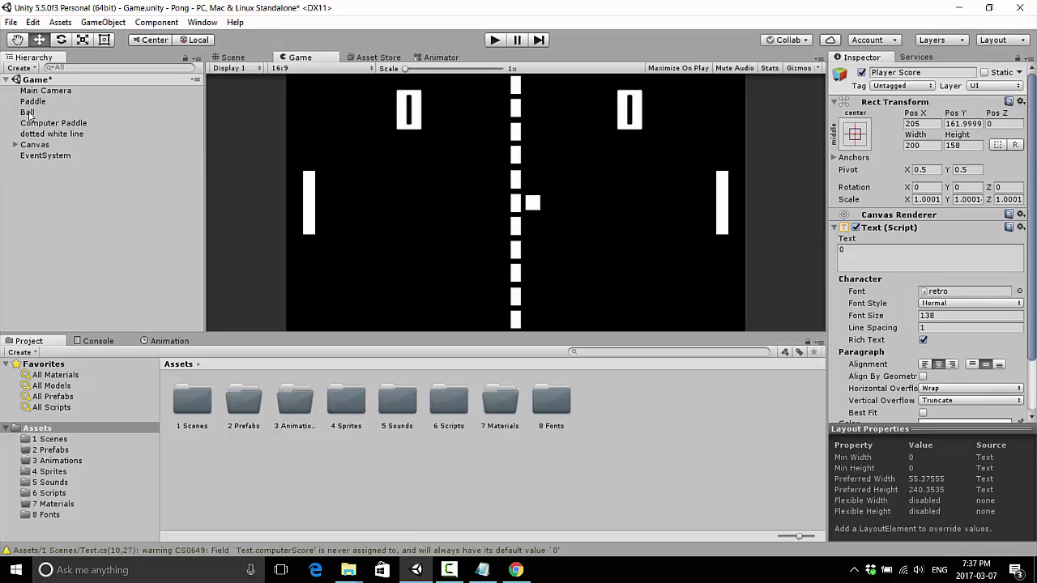
{"action": "left_click_drag", "start_coordinate": [52, 134], "coordinate": [39, 85]}
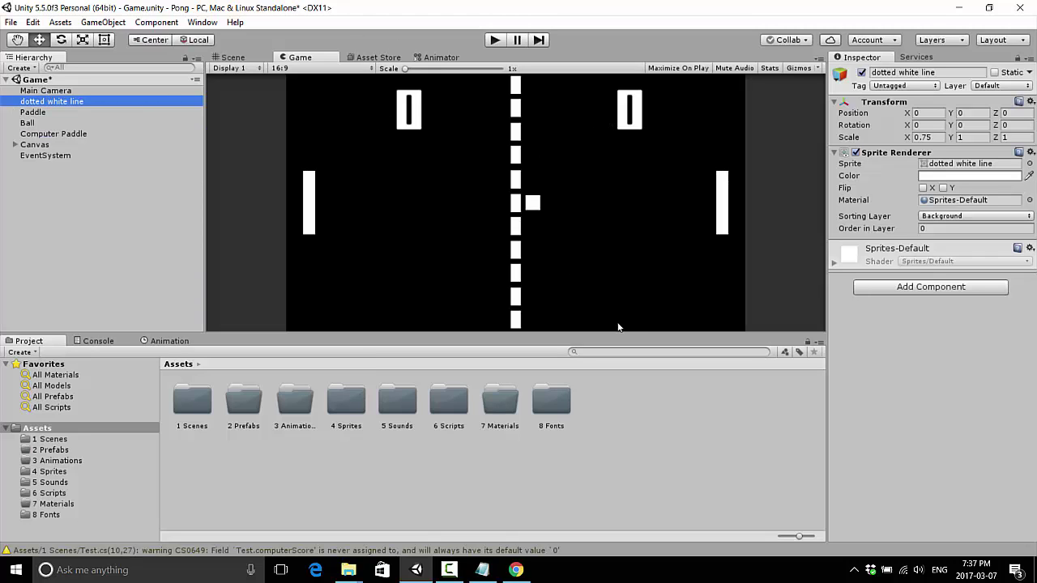
{"action": "left_click_drag", "start_coordinate": [618, 331], "coordinate": [618, 358]}
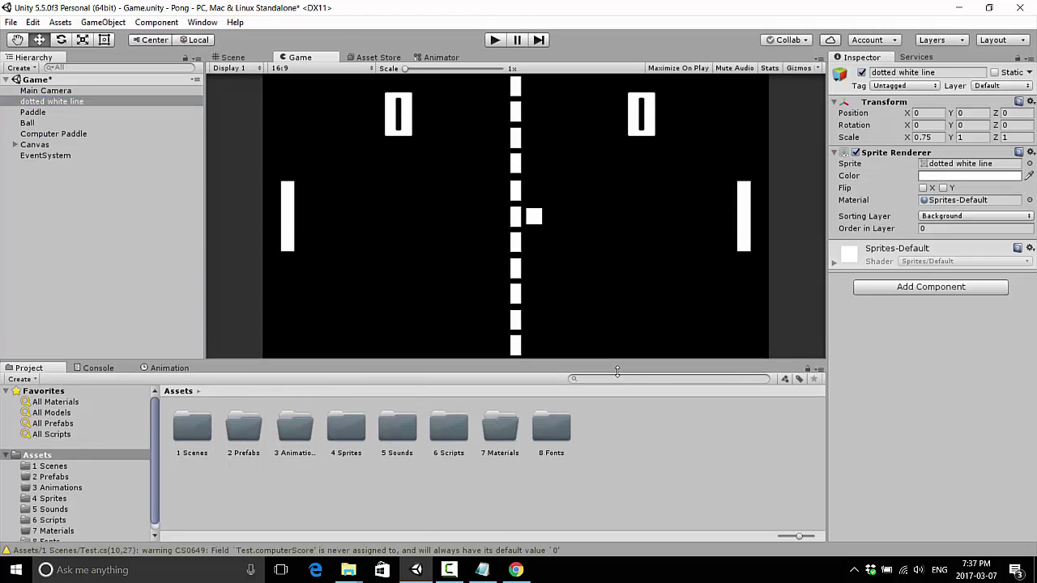